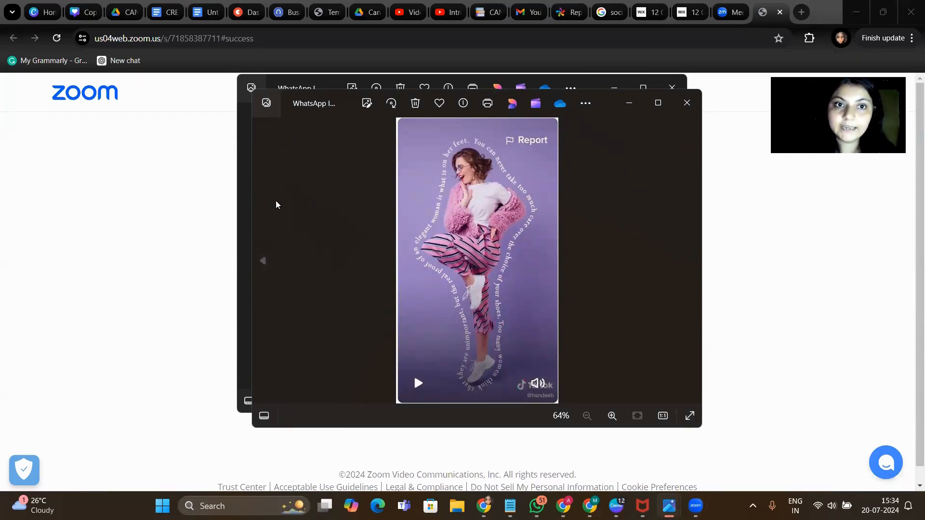
Step: View the barbican poster reference with overlapping coloured figures, and switch to the Portrait Photography design in Canva
click(244, 199)
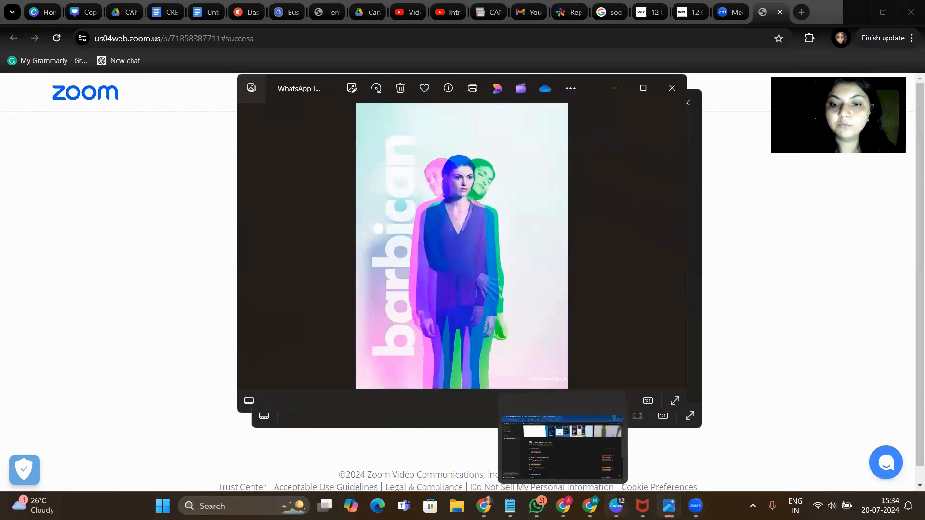
click(617, 506)
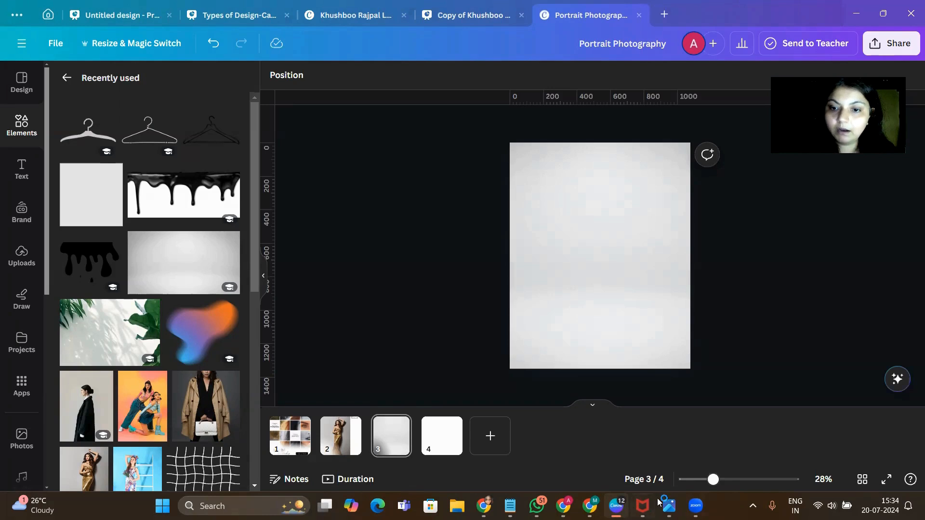
mouse_move(671, 508)
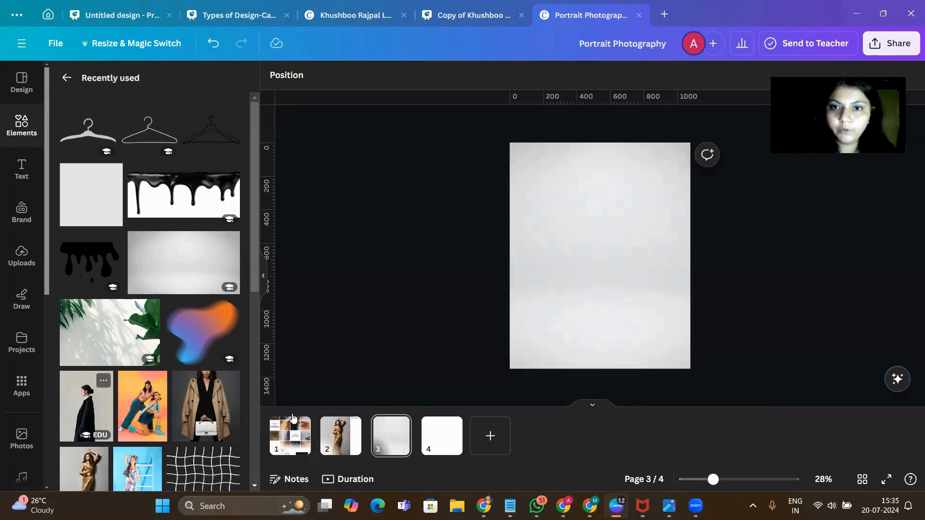
Step: Add the photo of the woman in a black coat to page 3 and enlarge it to the full page height
click(87, 406)
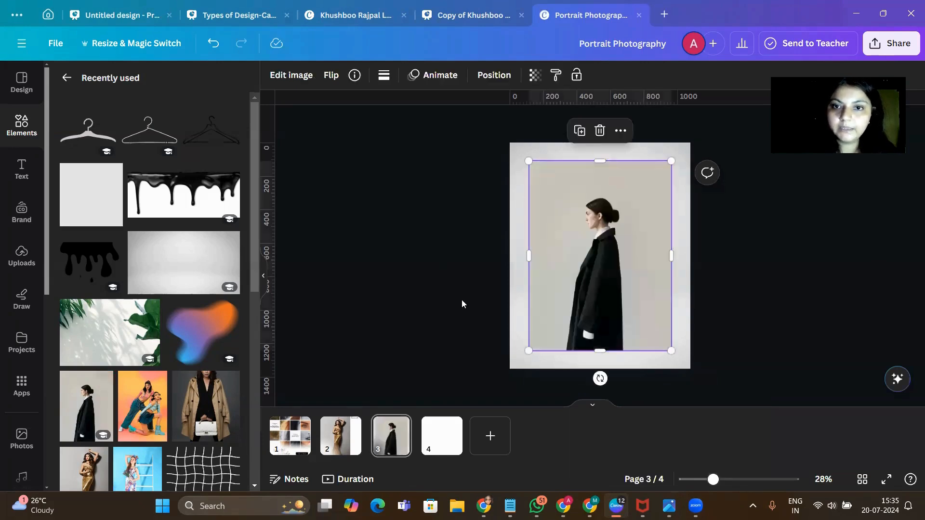
drag(570, 260, 552, 278)
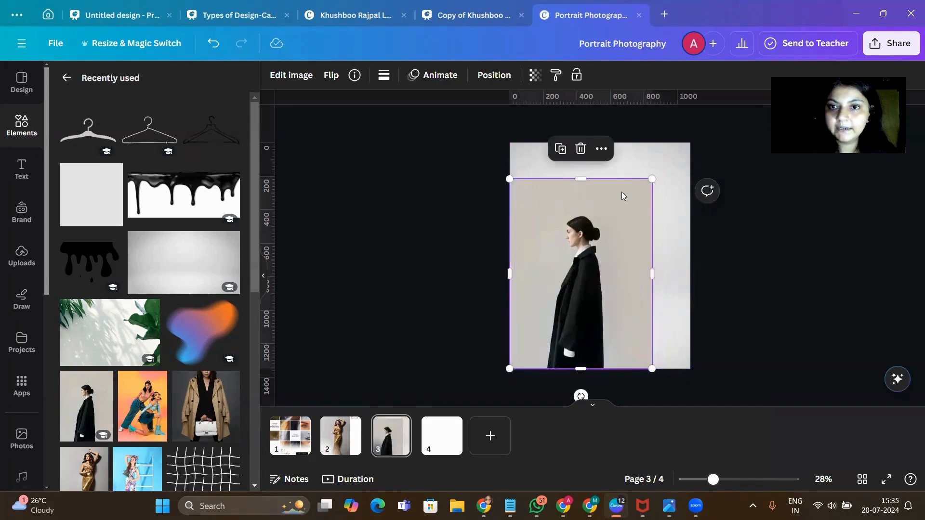
drag(652, 178, 679, 143)
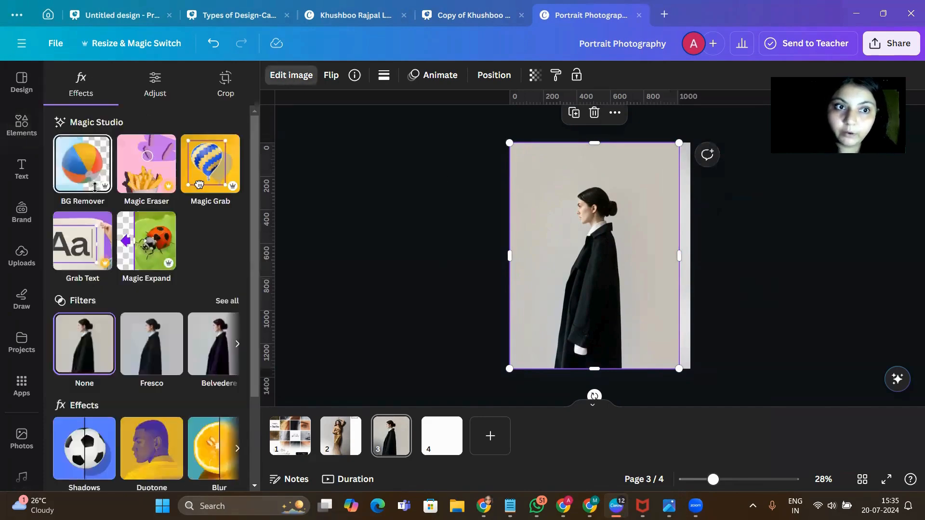
Step: Remove the background from the photo of the woman in the black coat
click(87, 183)
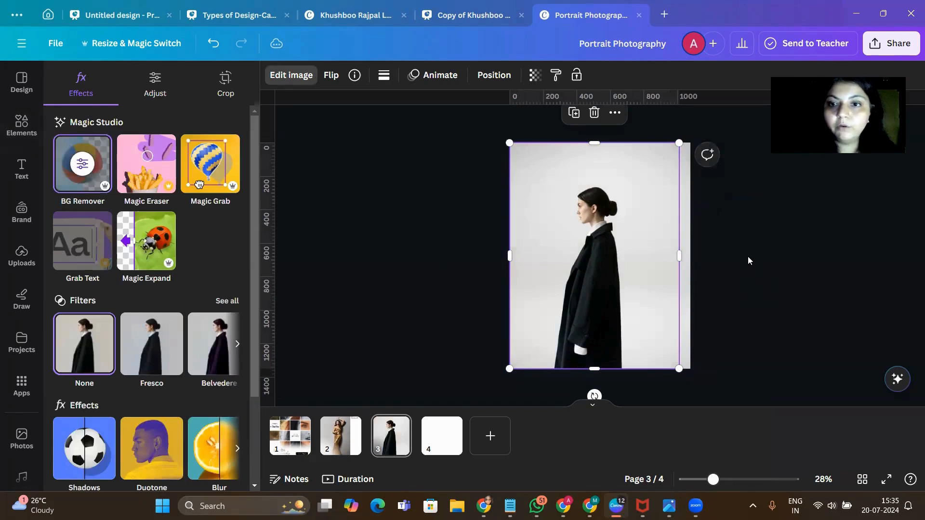
click(747, 256)
click(686, 289)
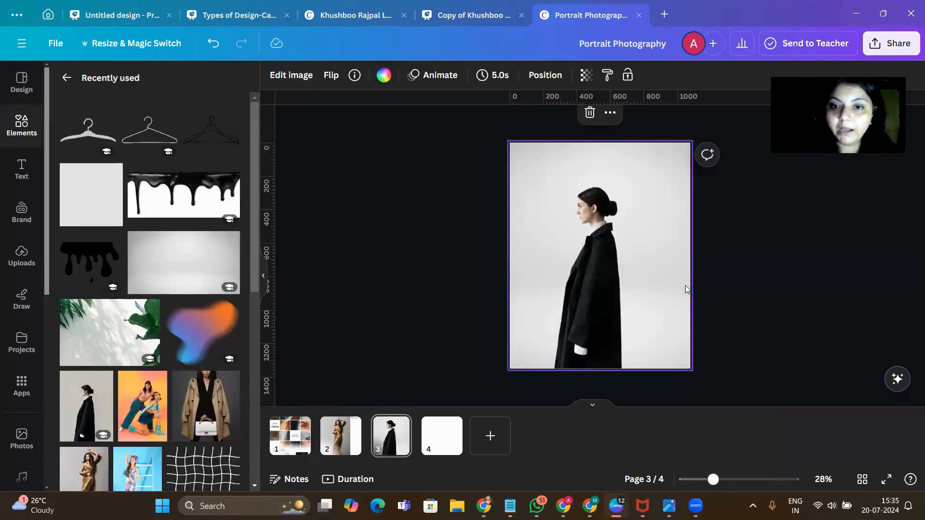
Step: Shift the cut-out woman toward the page's left side and crop the empty margins above and beside her
drag(601, 305, 575, 290)
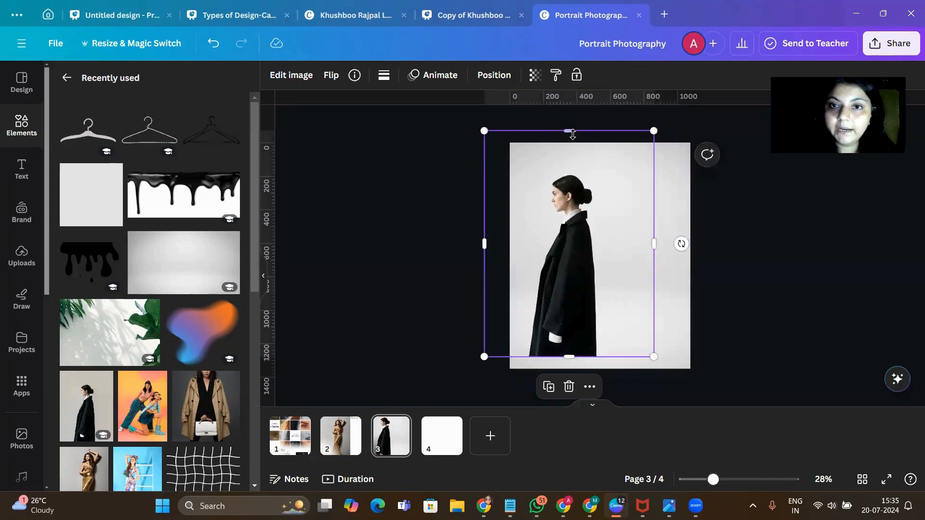
drag(572, 143, 572, 160)
drag(654, 259, 615, 260)
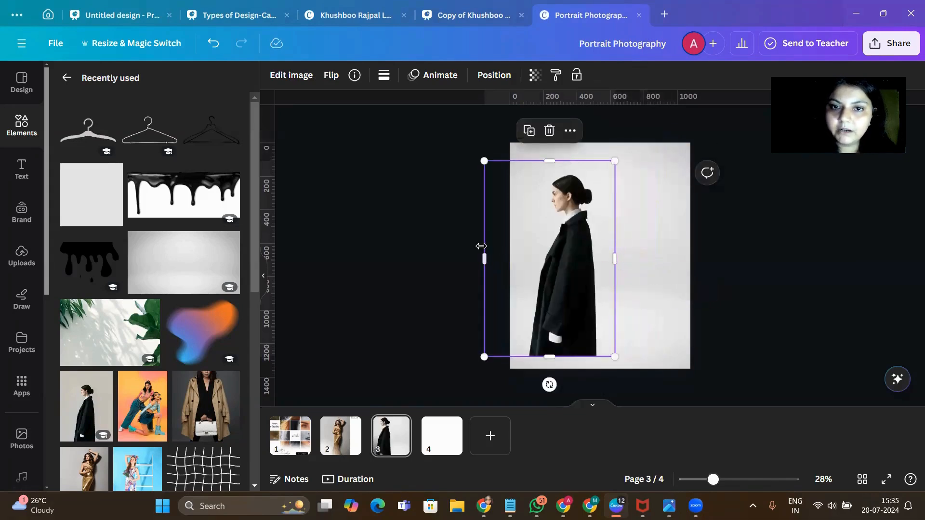
drag(481, 248, 518, 253)
Step: Duplicate the cut-out woman, placing the copy to her right and lowering the original to the page's bottom-left
click(547, 130)
drag(587, 230, 632, 234)
drag(553, 276, 546, 281)
Step: Apply the Amber duotone effect to the right-hand copy of the woman
click(635, 269)
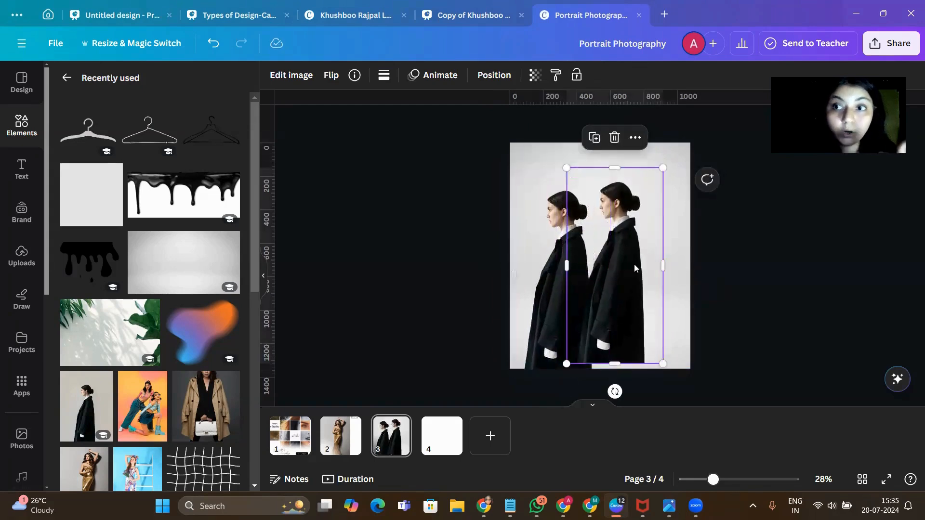
click(289, 79)
scroll(138, 337, down, 3)
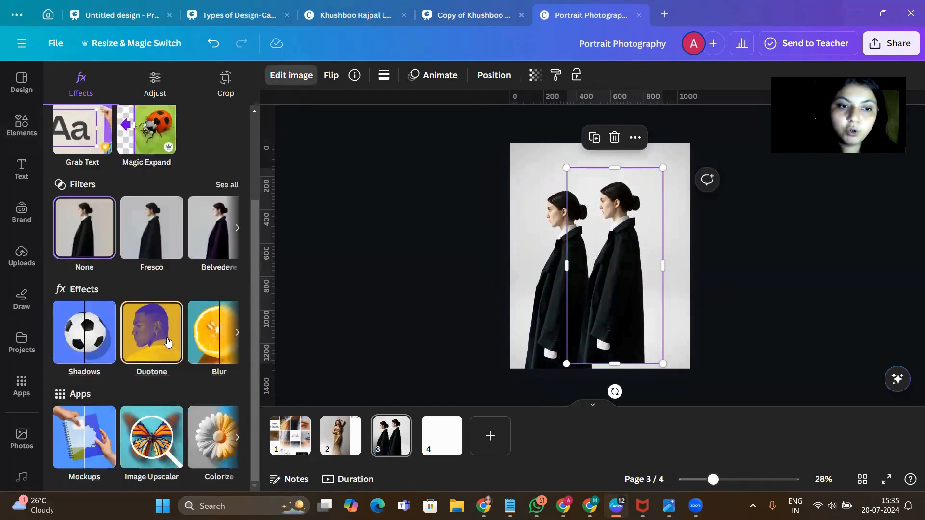
click(161, 329)
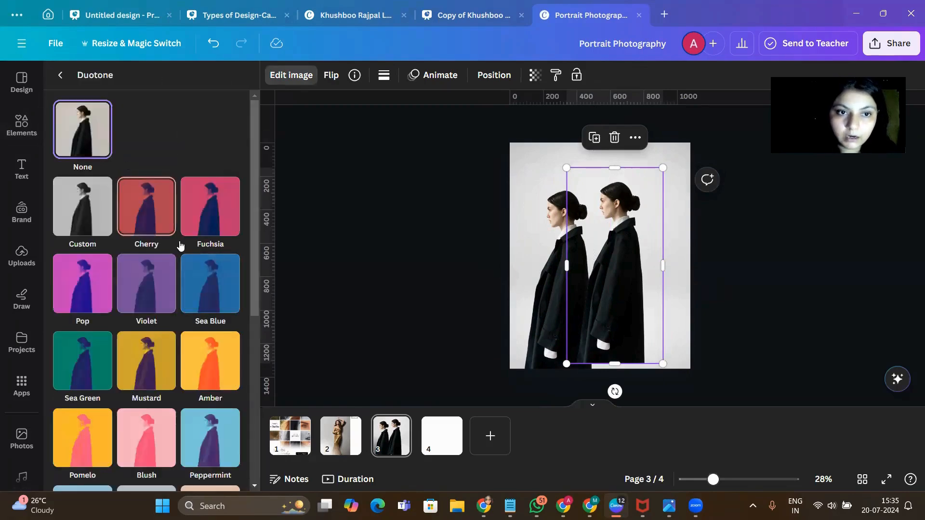
scroll(143, 322, down, 2)
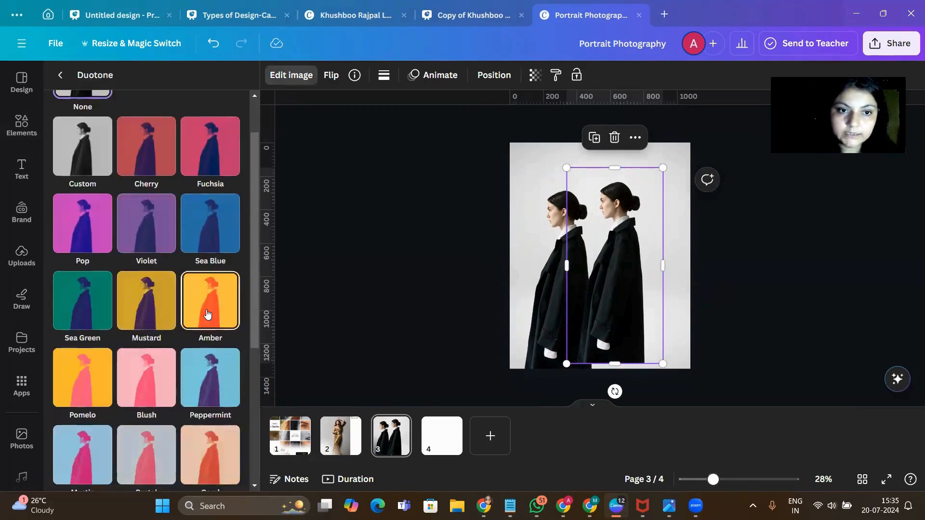
click(208, 314)
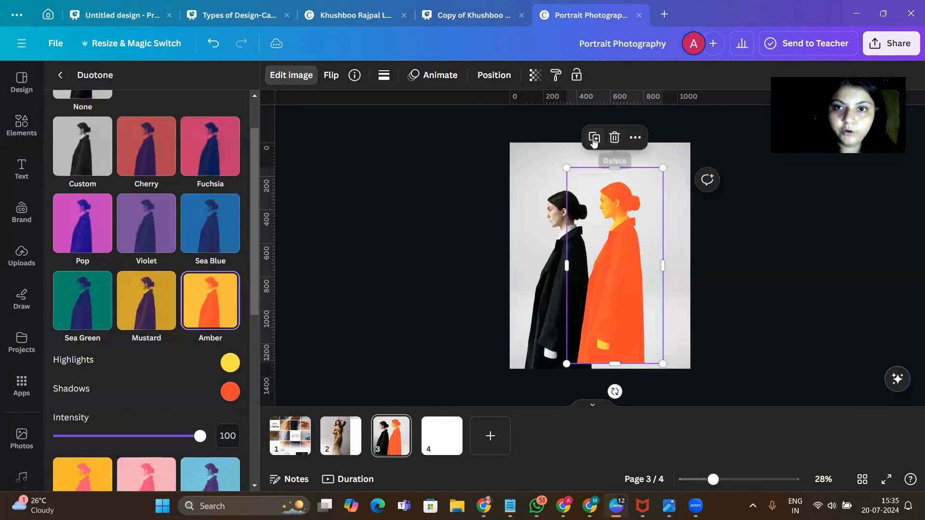
Step: Duplicate the amber figure with a slight offset and apply the Myrtle duotone to the new copy
scroll(144, 338, down, 6)
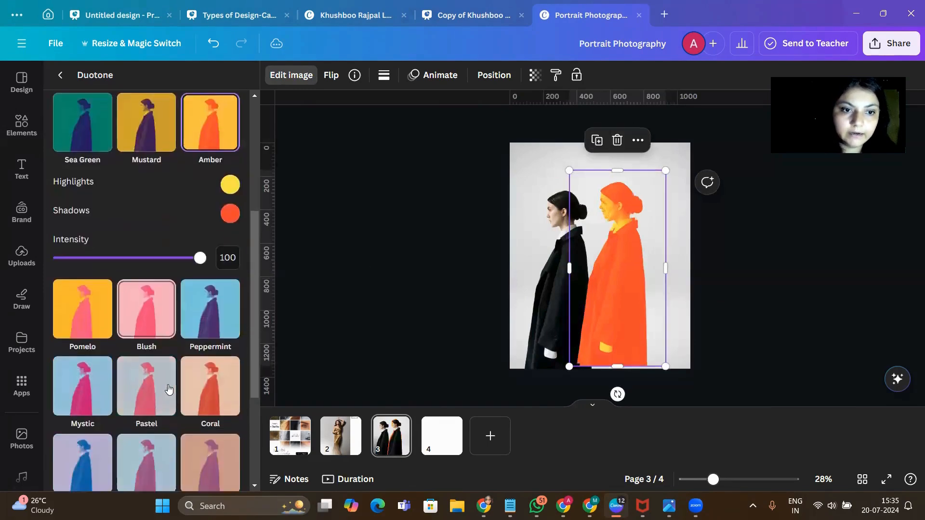
click(99, 416)
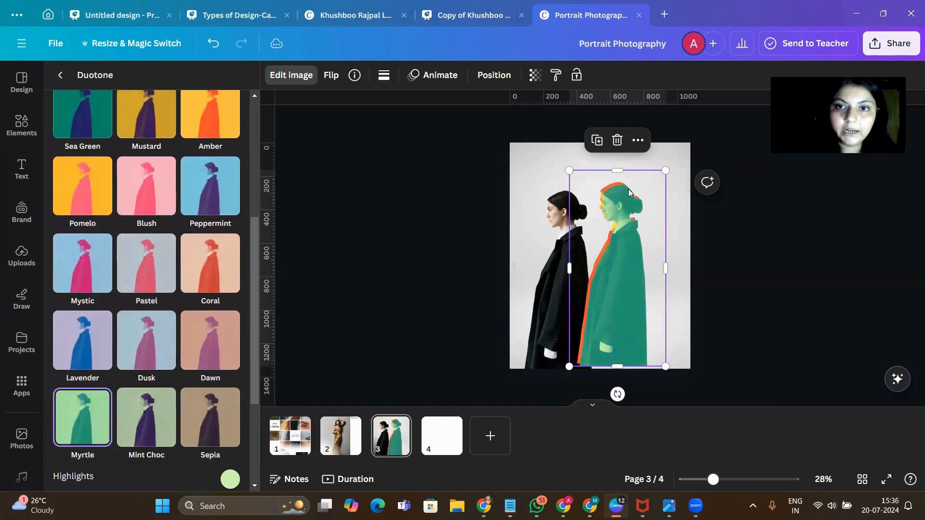
Step: Duplicate the green figure with a slight offset and apply the Lavender duotone to the new copy
scroll(182, 237, down, 3)
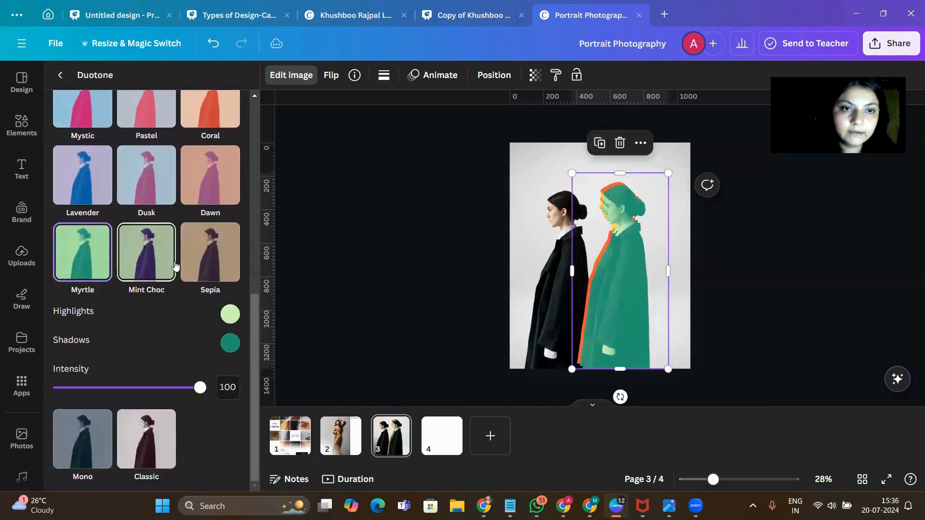
scroll(193, 260, up, 8)
scroll(147, 267, down, 1)
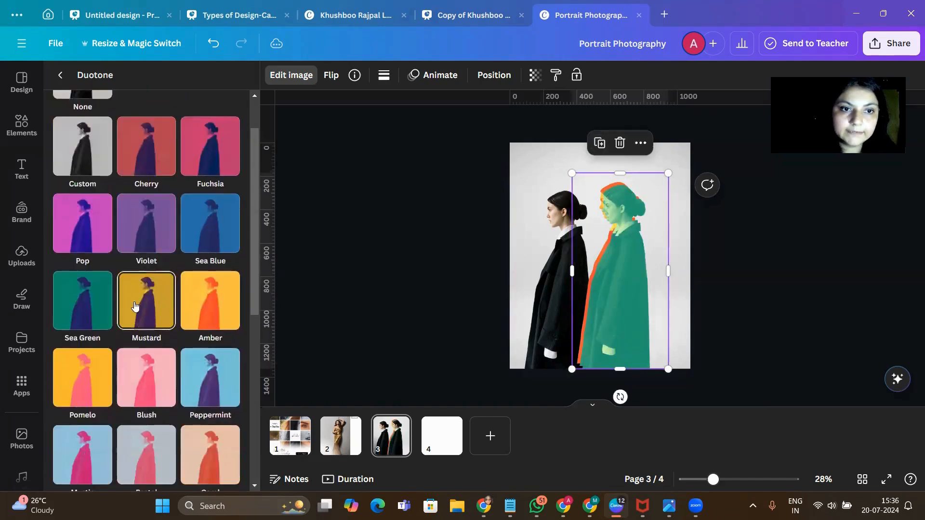
scroll(190, 308, down, 3)
click(71, 402)
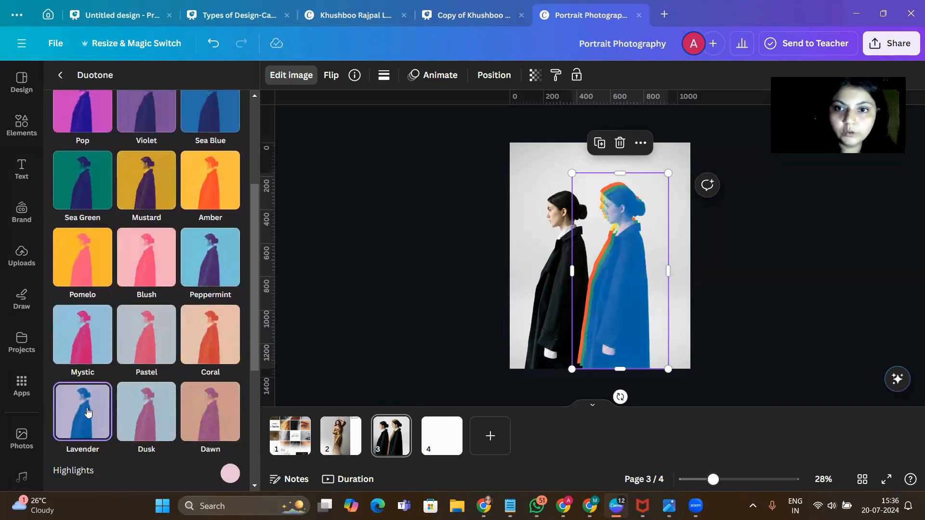
Step: Change the newest copy's duotone effect to Pastel
scroll(210, 264, down, 6)
scroll(203, 257, up, 3)
scroll(212, 263, up, 7)
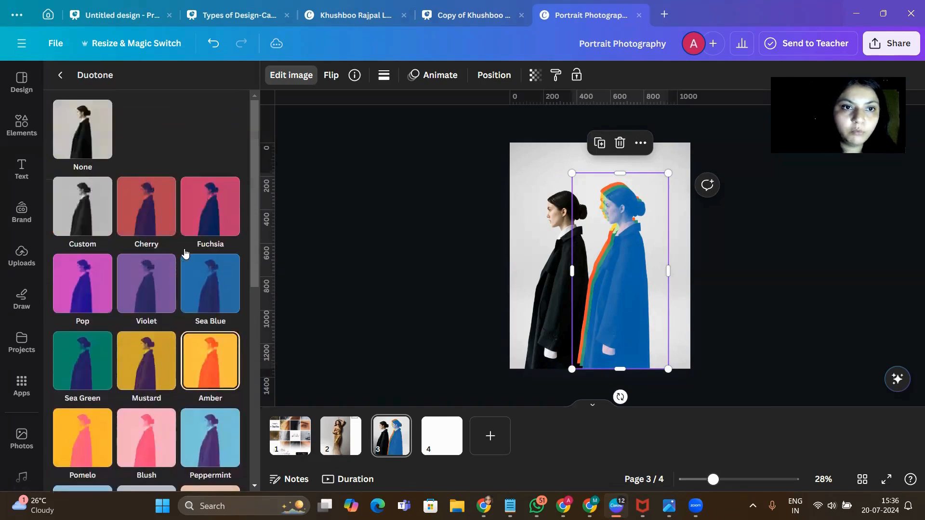
scroll(202, 222, down, 4)
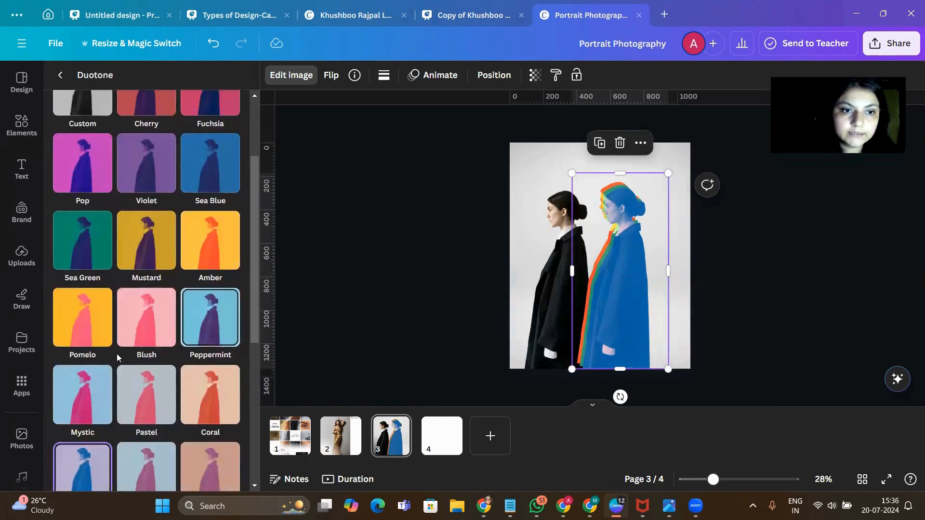
click(143, 349)
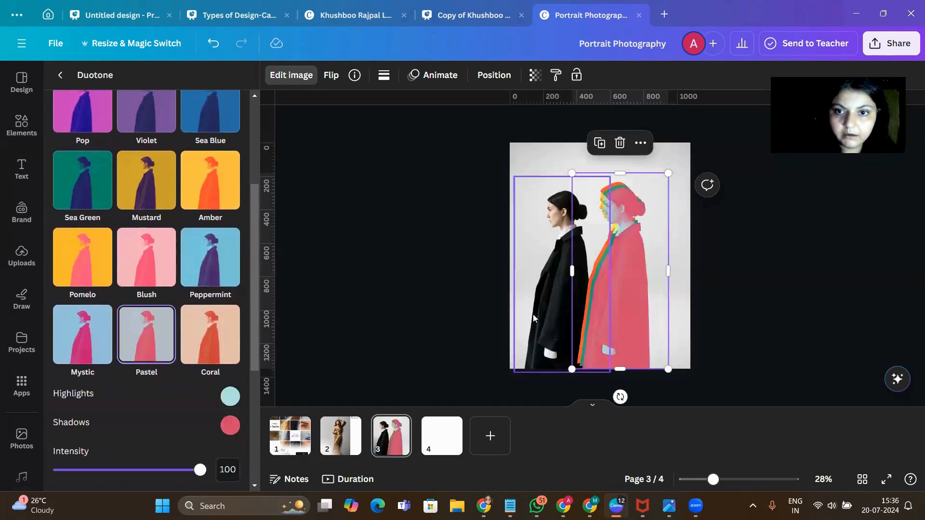
Step: Spread out the figures: black at the page's left edge, green in the centre, amber behind, and pink at the right edge
drag(631, 297, 673, 284)
drag(601, 295, 526, 300)
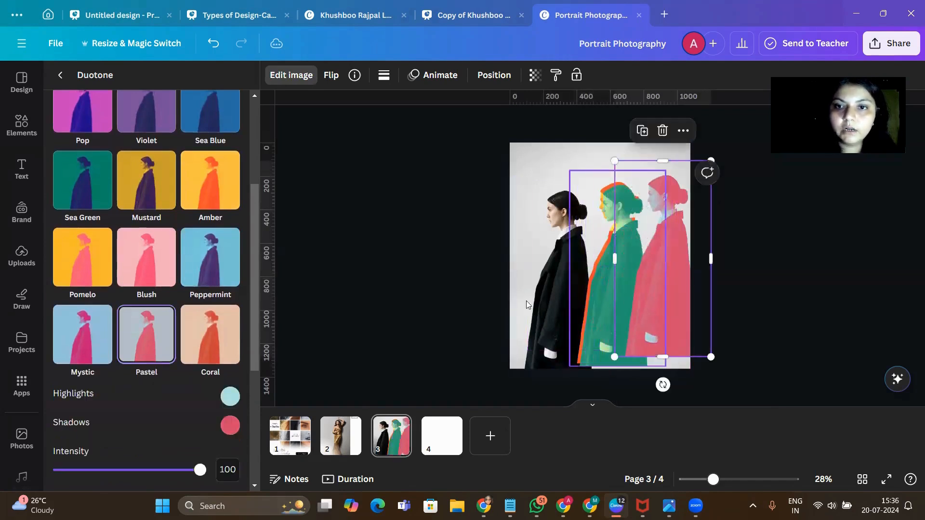
drag(605, 264, 623, 236)
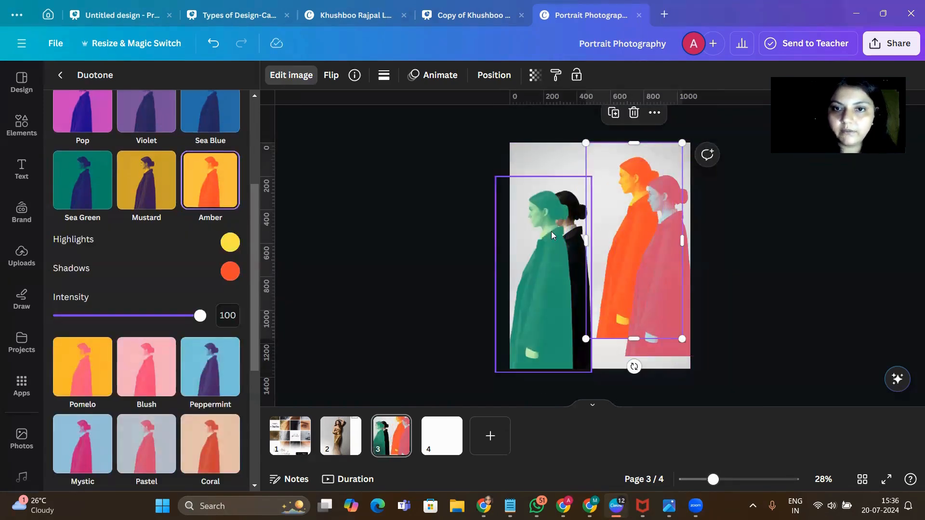
drag(561, 248, 643, 253)
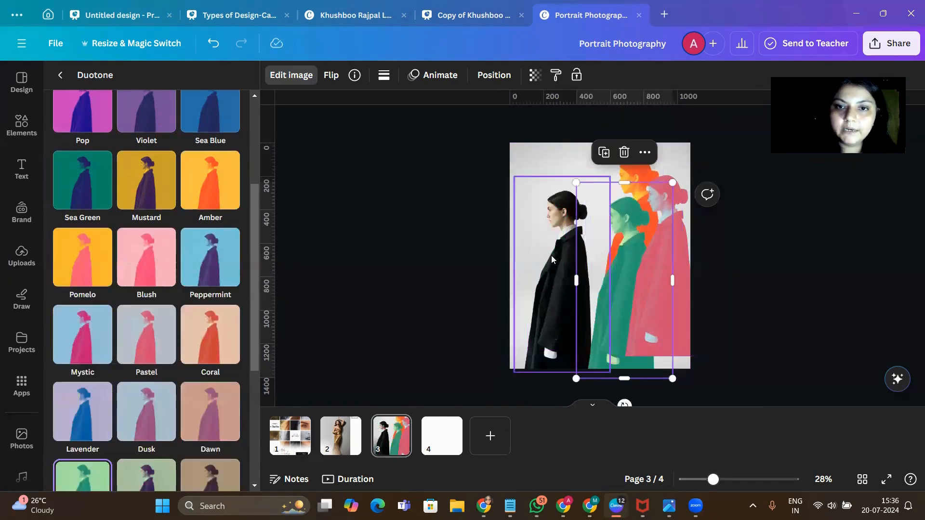
drag(514, 254, 468, 253)
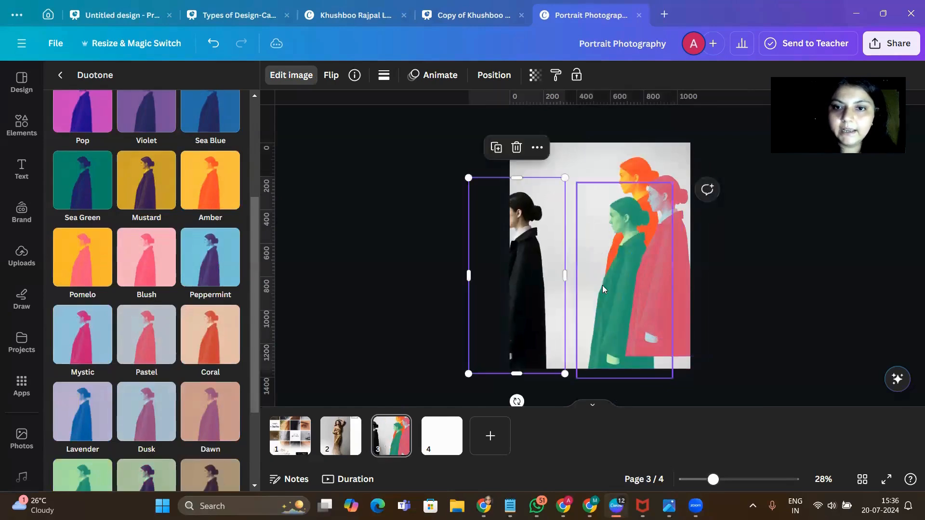
drag(610, 293, 580, 280)
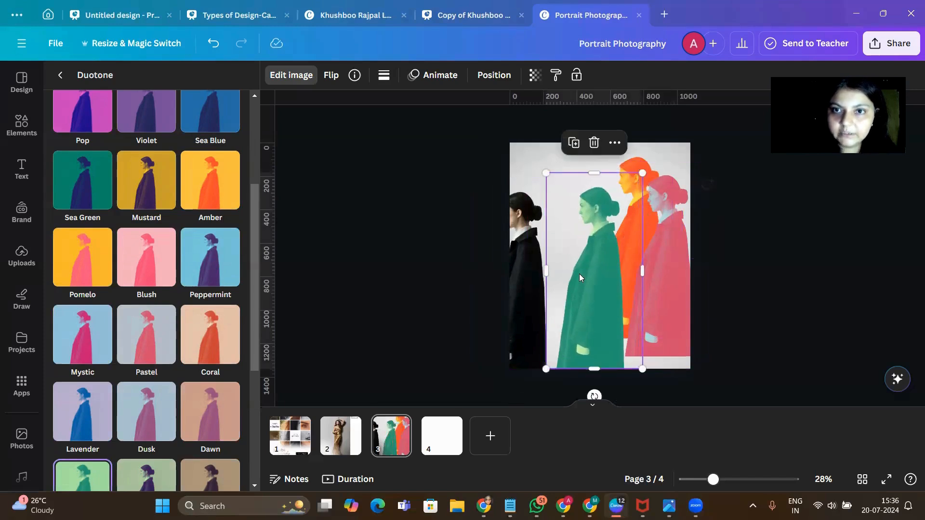
Step: Set the green figure's transparency to 79
click(536, 75)
drag(496, 125, 483, 132)
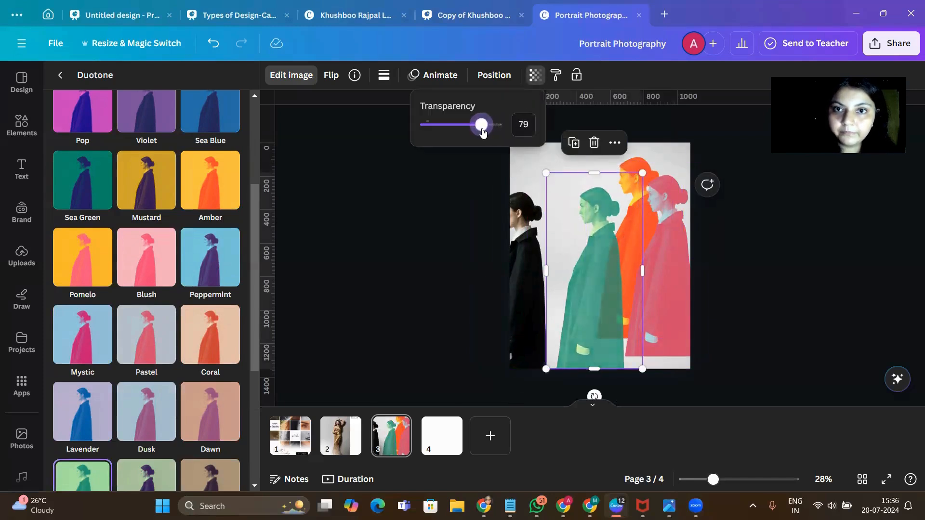
click(467, 188)
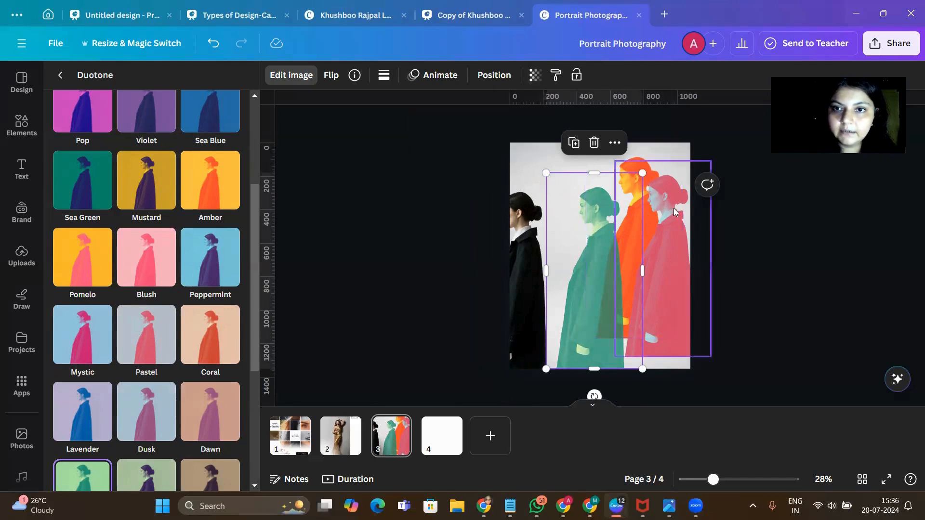
Step: Place the amber figure just behind the green one with transparency 69, and align the pink figure's base with the page bottom
drag(634, 188, 606, 186)
click(535, 74)
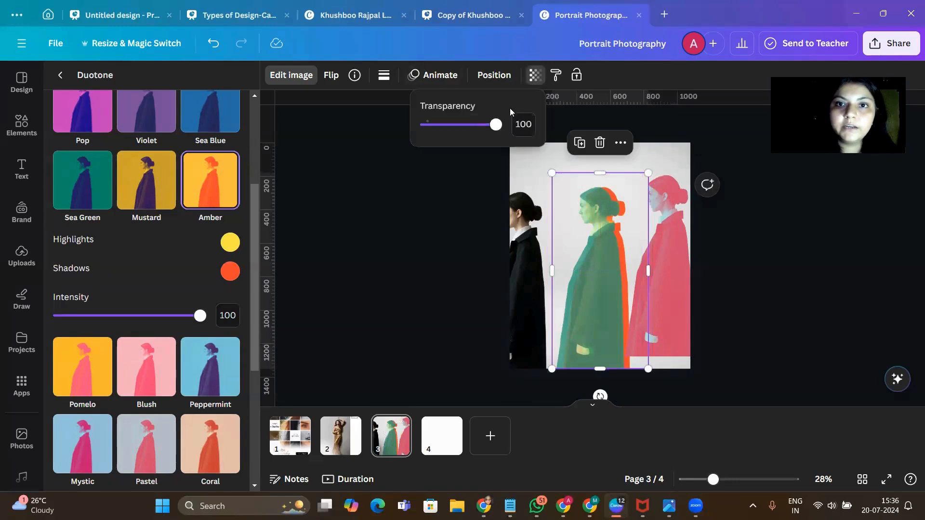
drag(497, 126, 475, 125)
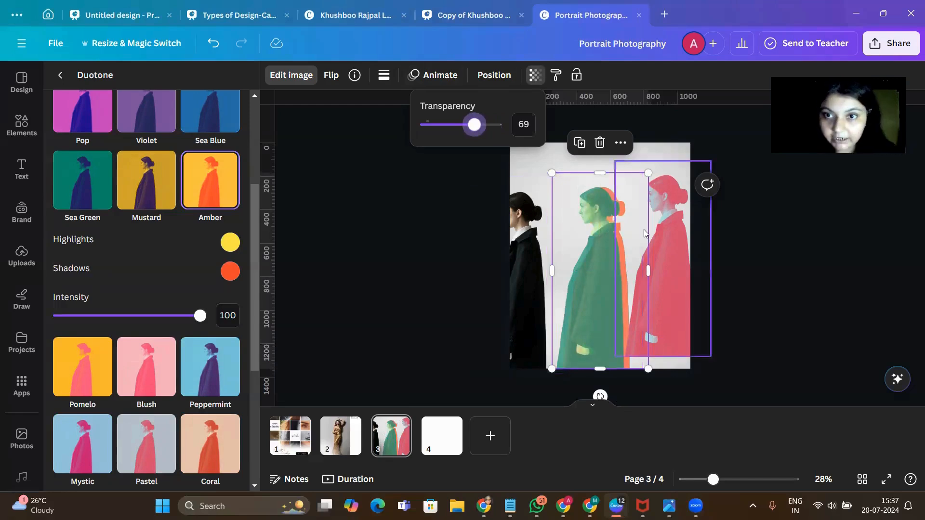
mouse_move(673, 246)
mouse_down()
mouse_move(622, 247)
mouse_move(680, 247)
mouse_up()
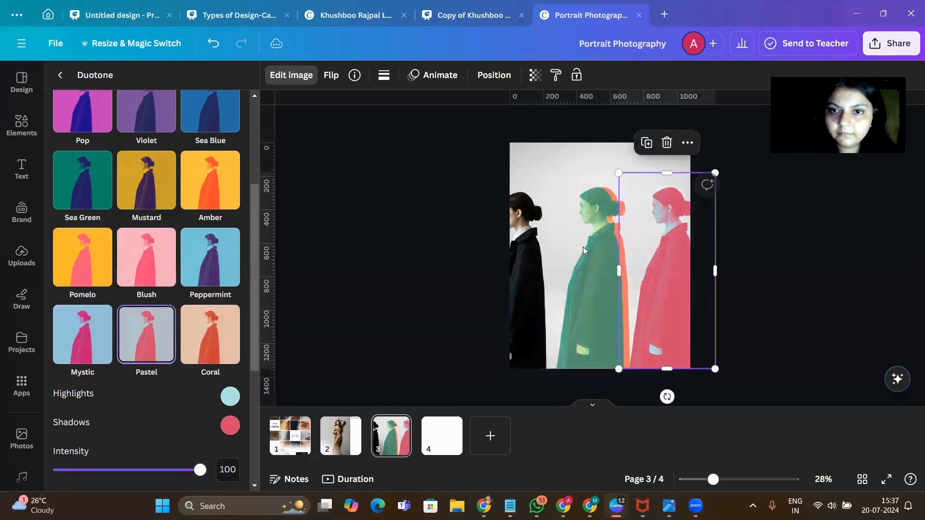
Step: Send the green figure behind the amber one and shift it slightly left so its profile shows
click(605, 191)
click(494, 75)
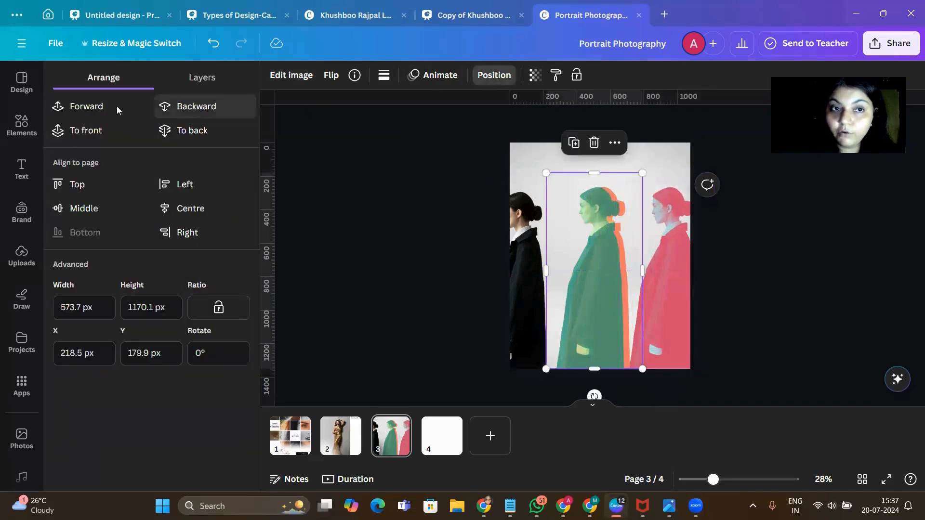
click(88, 108)
click(181, 109)
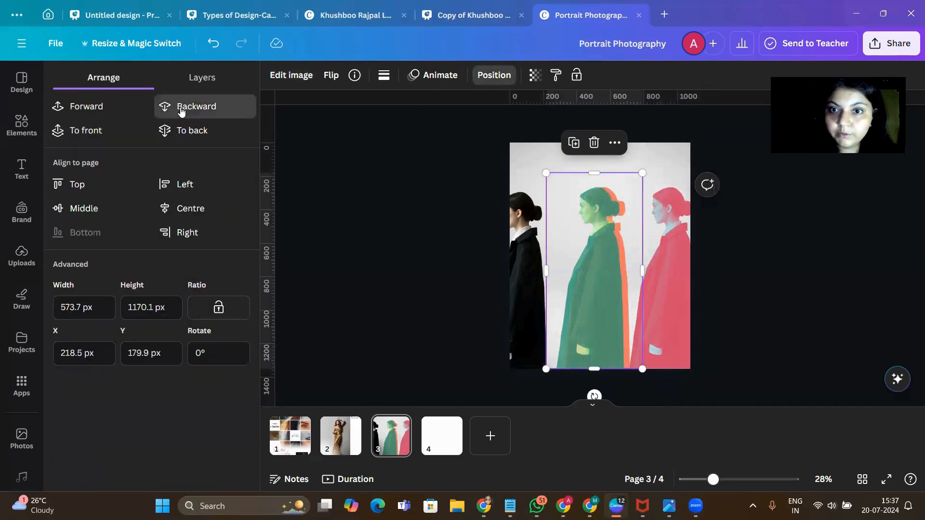
click(182, 110)
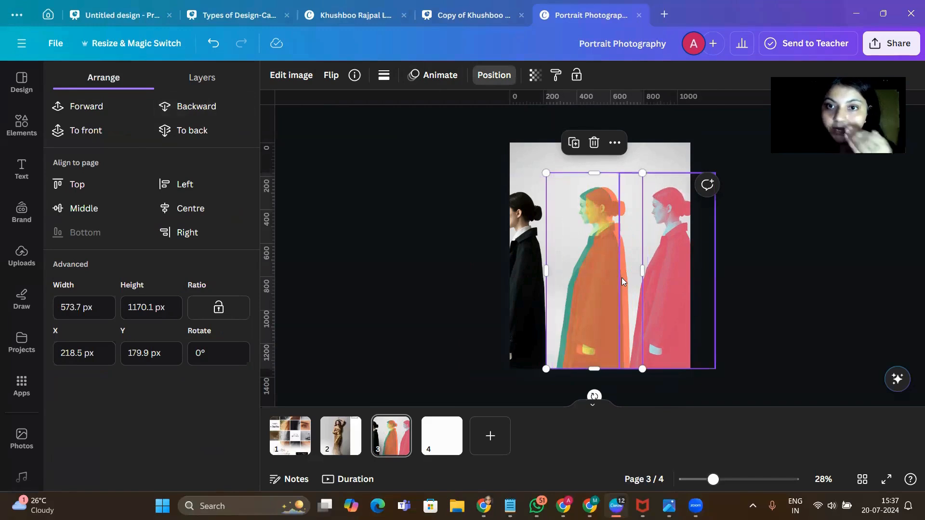
drag(603, 281, 600, 281)
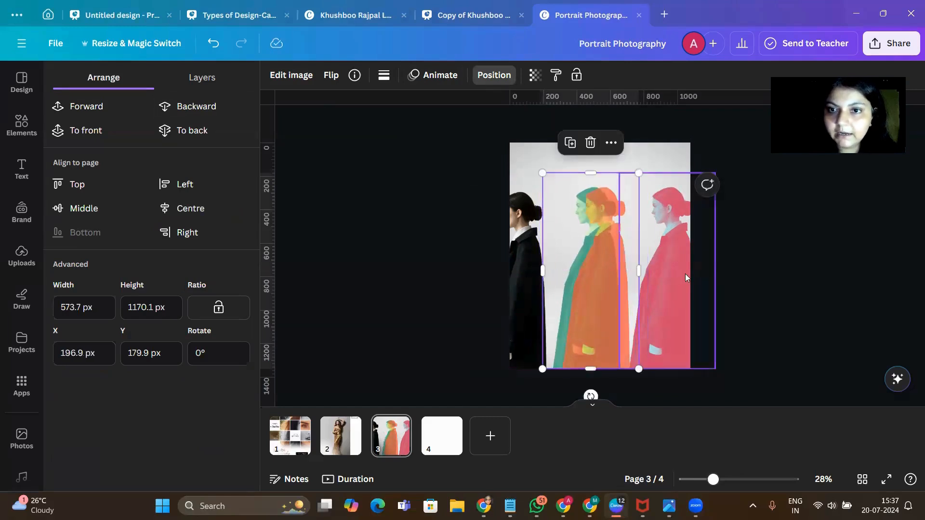
Step: Overlap the pink figure on the amber one, slightly offset to the right, and set its transparency to 70
drag(669, 268, 611, 269)
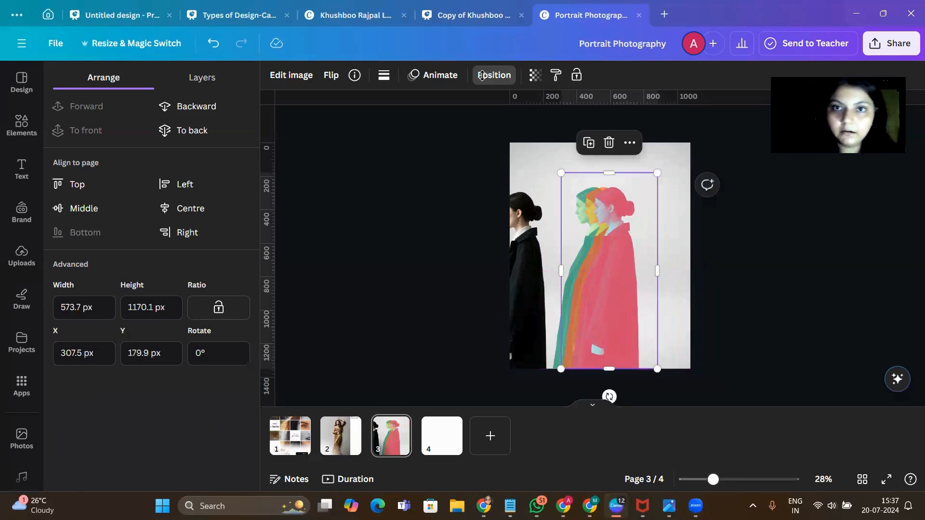
click(535, 74)
drag(498, 124, 476, 130)
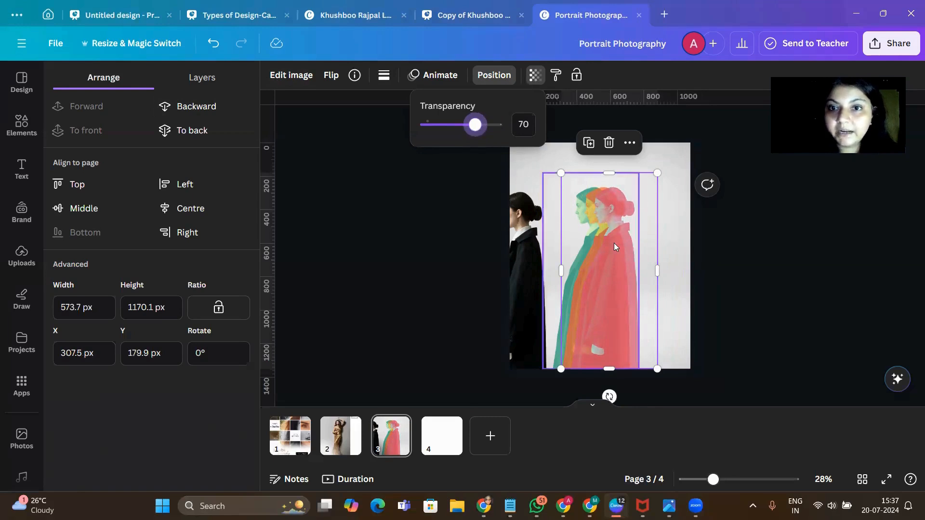
click(673, 239)
click(672, 239)
Step: Place the black figure over the pink one, bring it to the front, and nudge it slightly right
drag(527, 258, 606, 253)
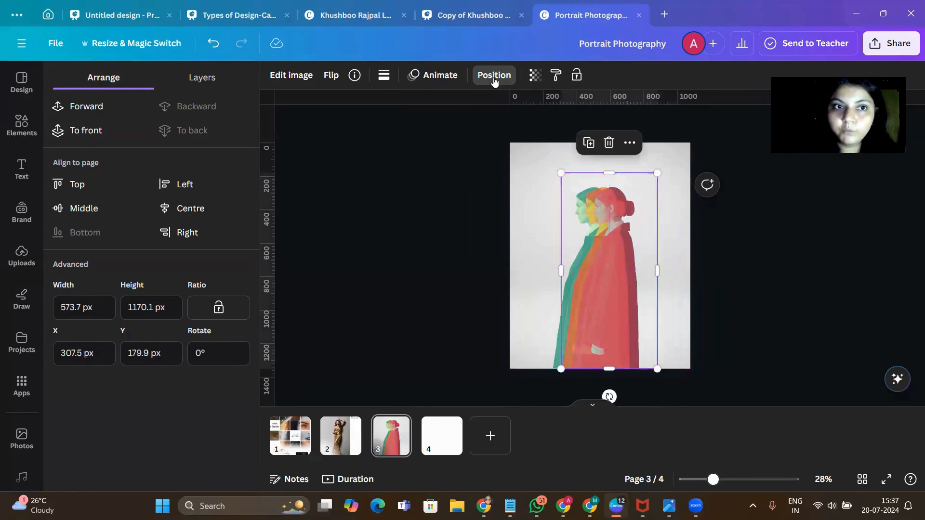
click(91, 111)
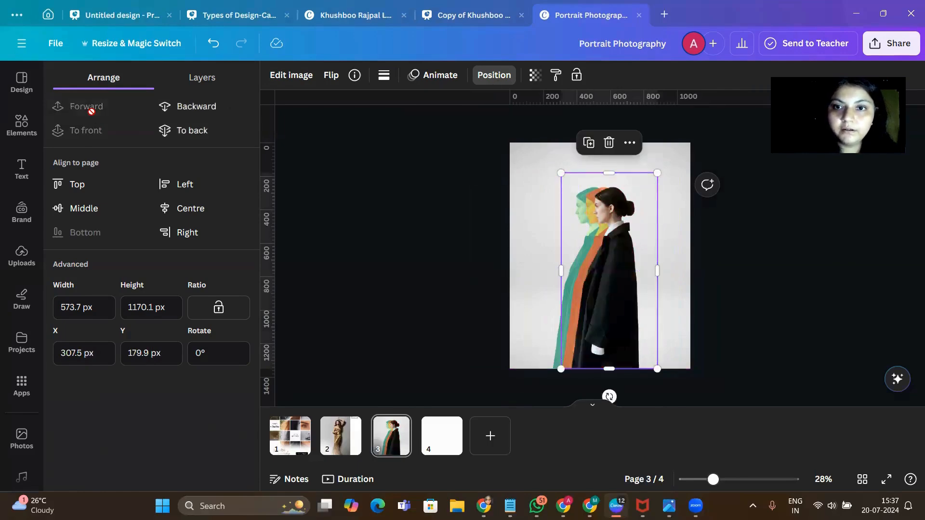
drag(625, 265, 627, 260)
click(526, 232)
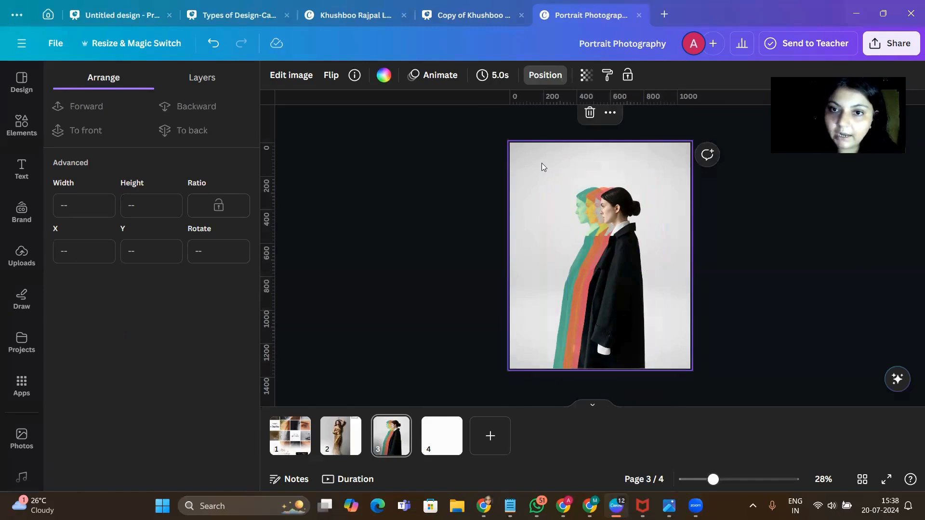
Step: Group the four overlapping figures into one object, trying ungrouping once and regrouping them
drag(533, 168, 680, 300)
key(ctrl+g)
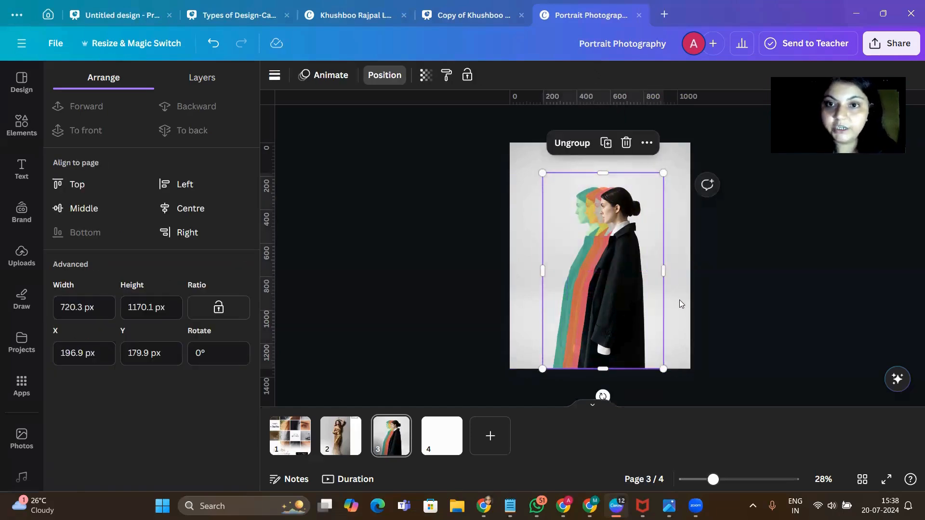
right_click(564, 216)
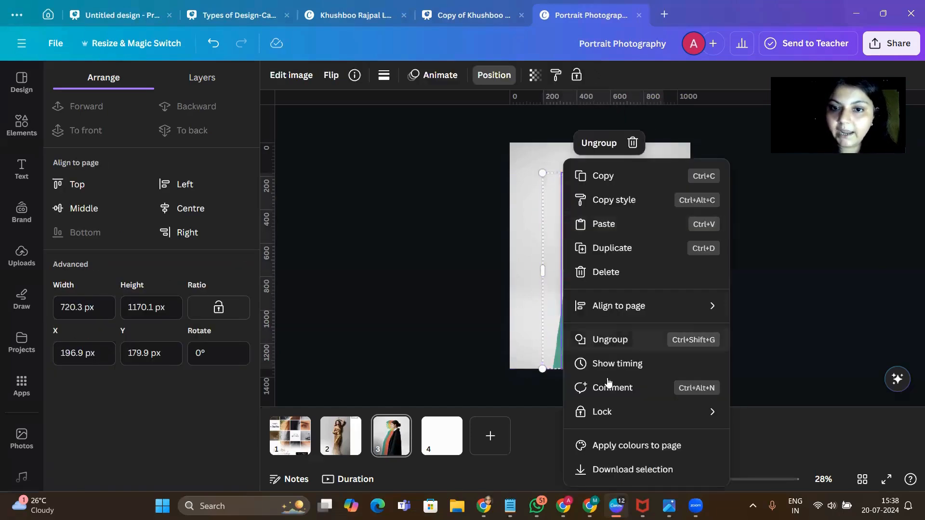
click(639, 341)
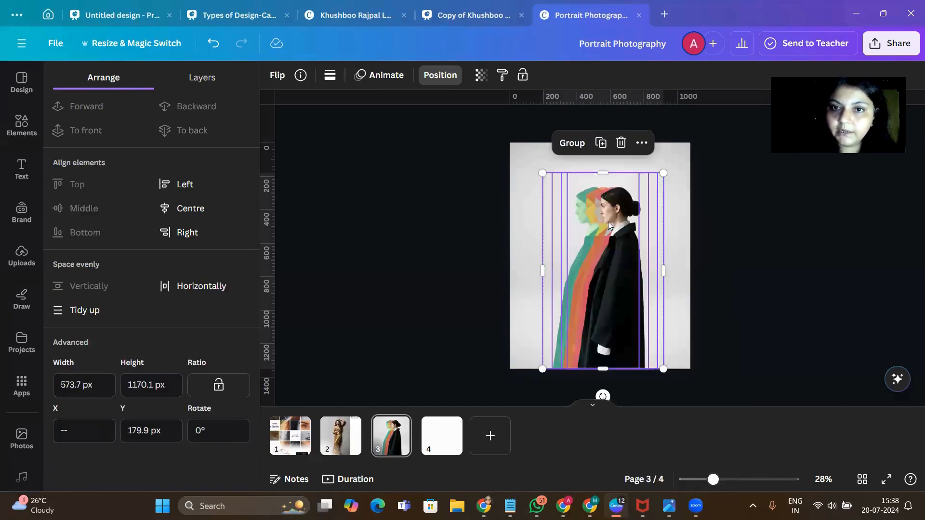
right_click(597, 219)
click(634, 362)
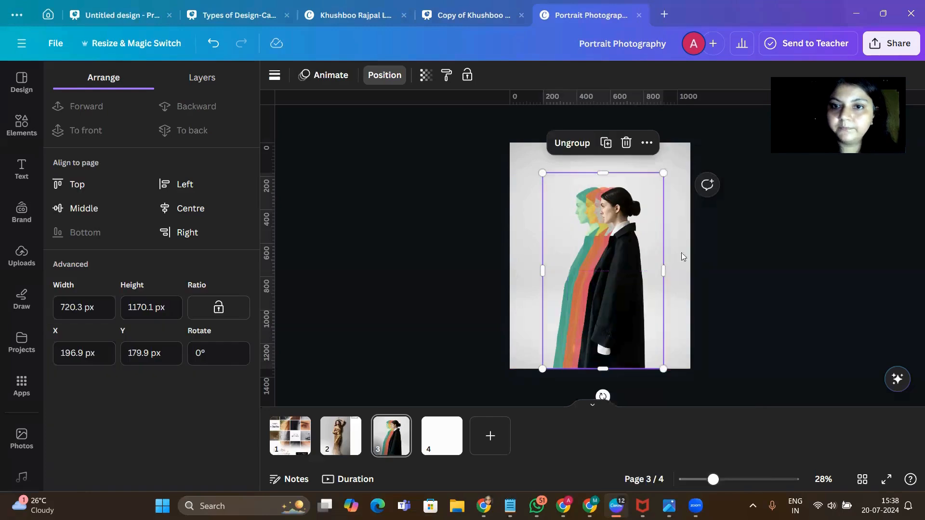
Step: Move the group to the page's left edge and enlarge it to 831.1 by 1350 px, filling the page height
drag(591, 268, 543, 266)
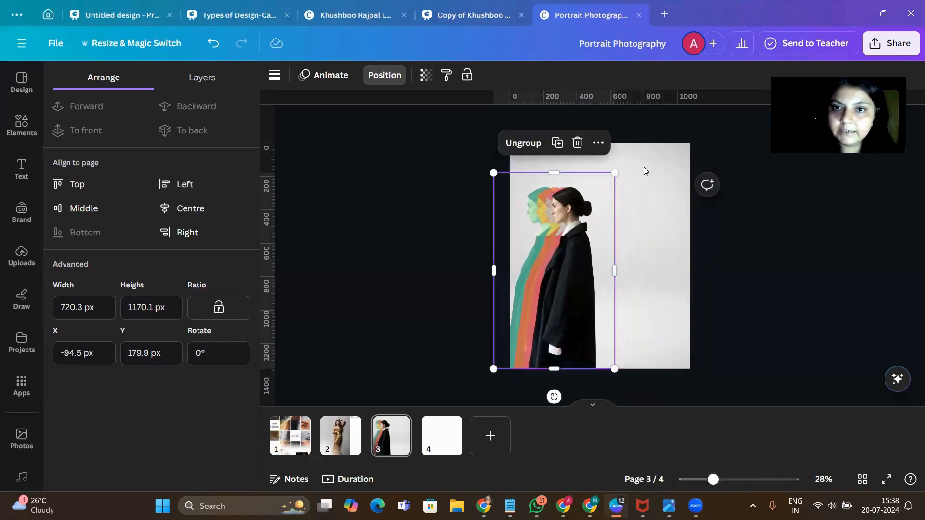
drag(613, 172, 633, 145)
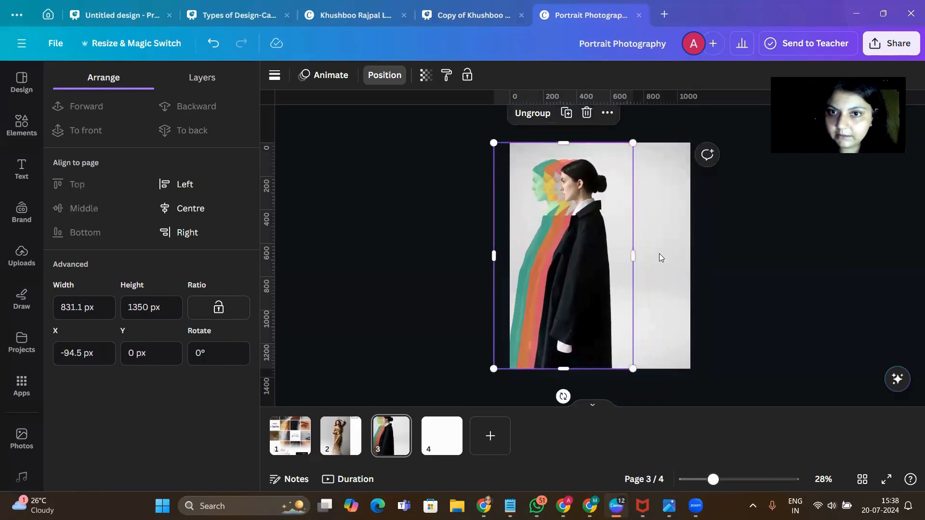
click(529, 258)
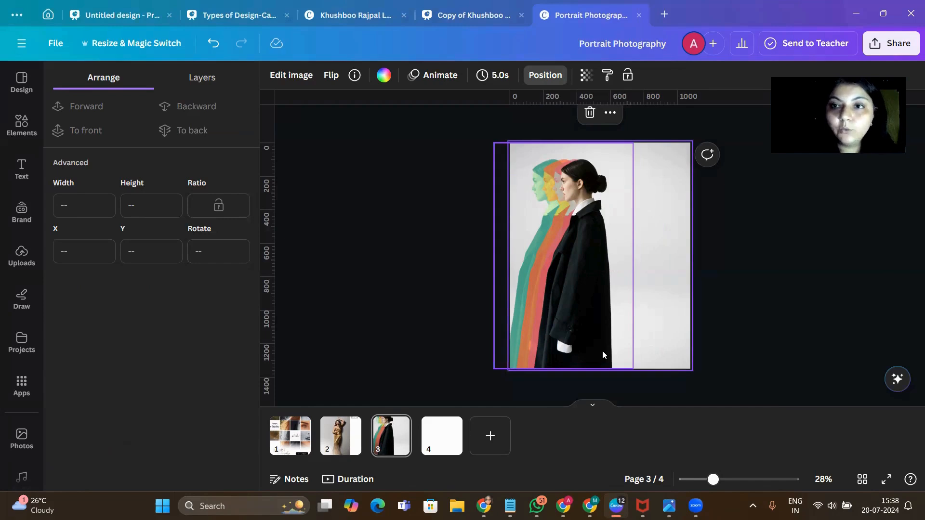
click(587, 237)
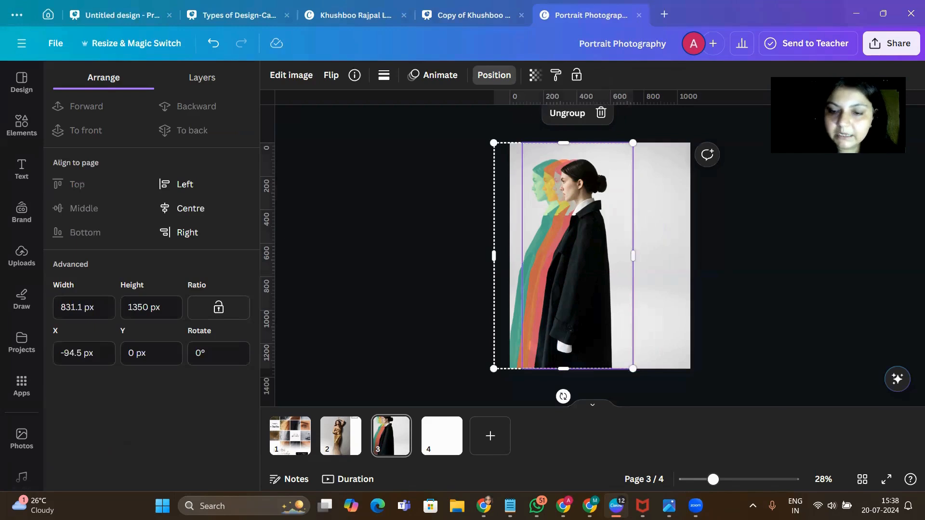
Step: Look at the purple reference image with text around the woman's outline, then return to the Canva design
mouse_move(670, 506)
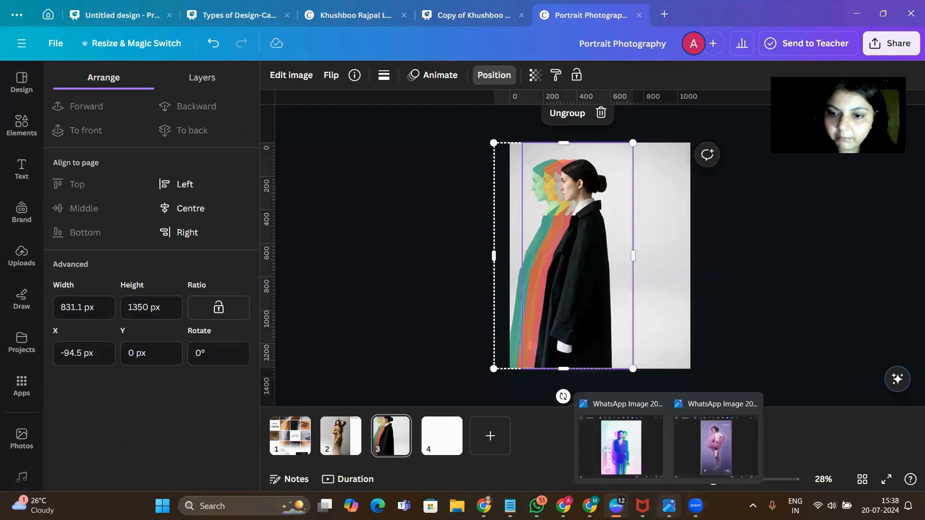
click(724, 447)
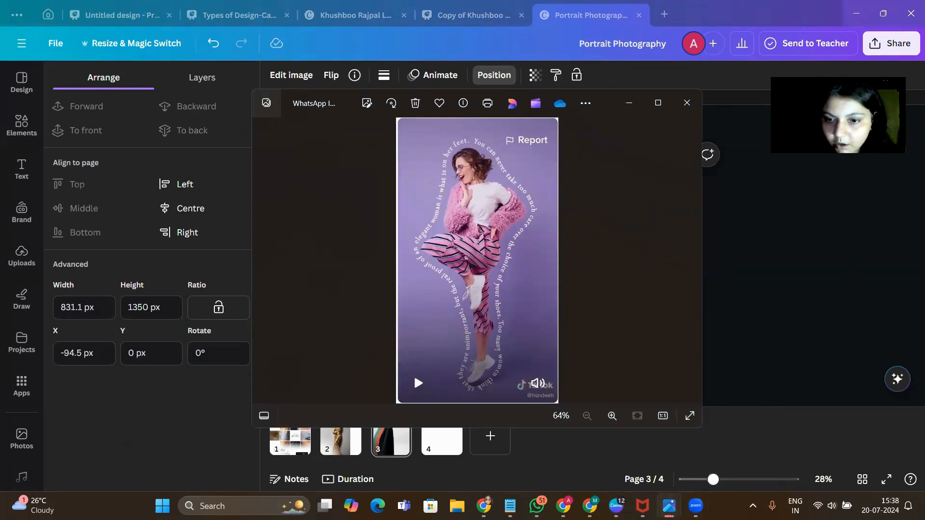
click(616, 505)
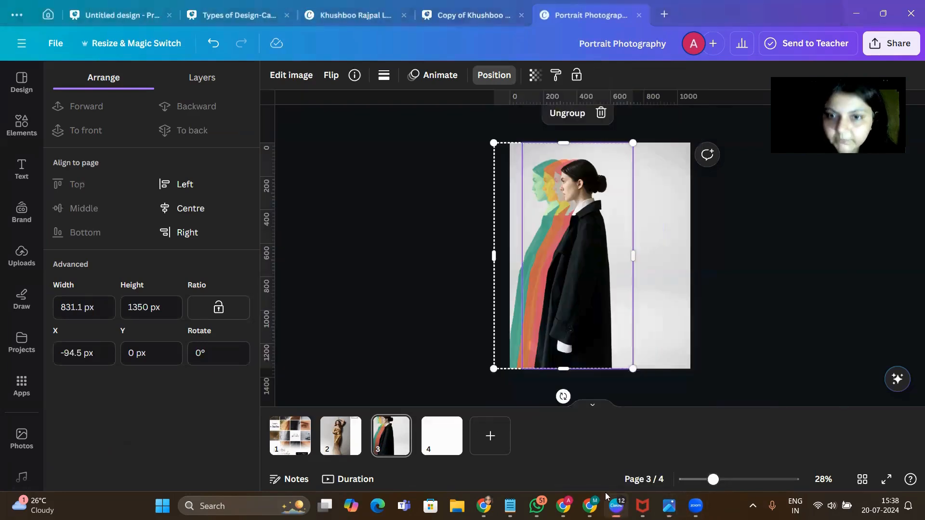
Step: Add a text line about the colour black at size 32.9, rotated 90°, in the empty area behind the woman's head
click(668, 259)
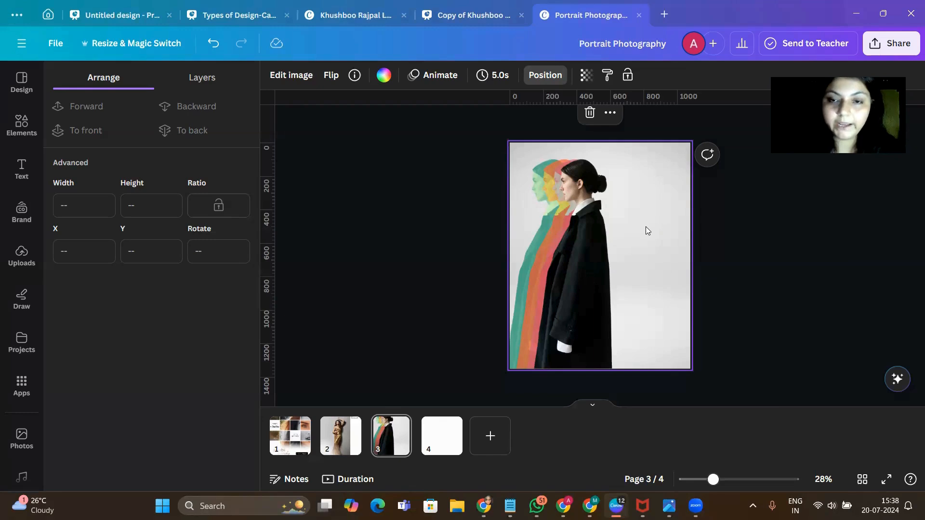
key(t)
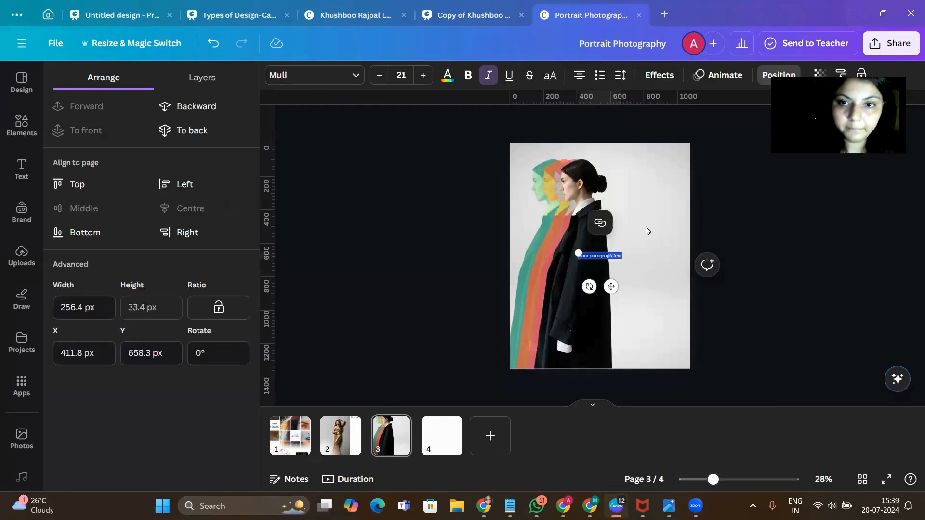
key(BackSpace)
text(Behind )
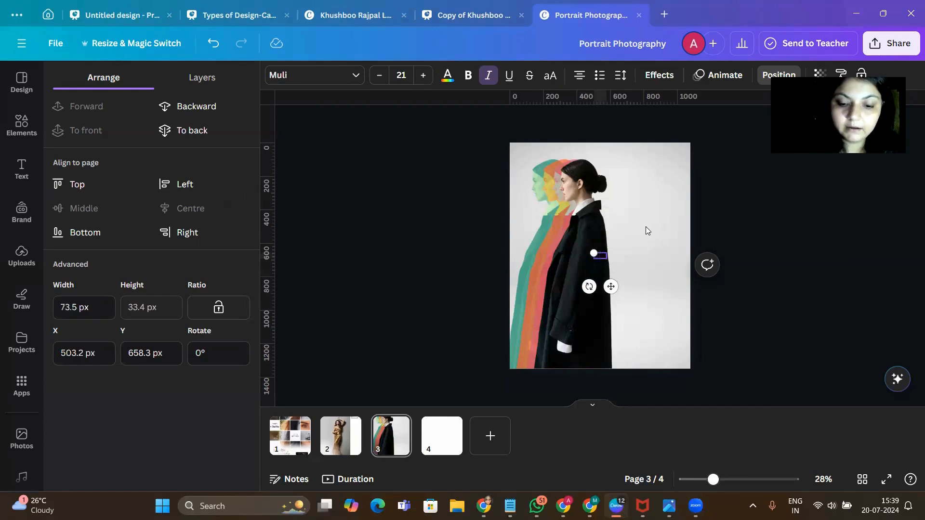
text(N BLUR)
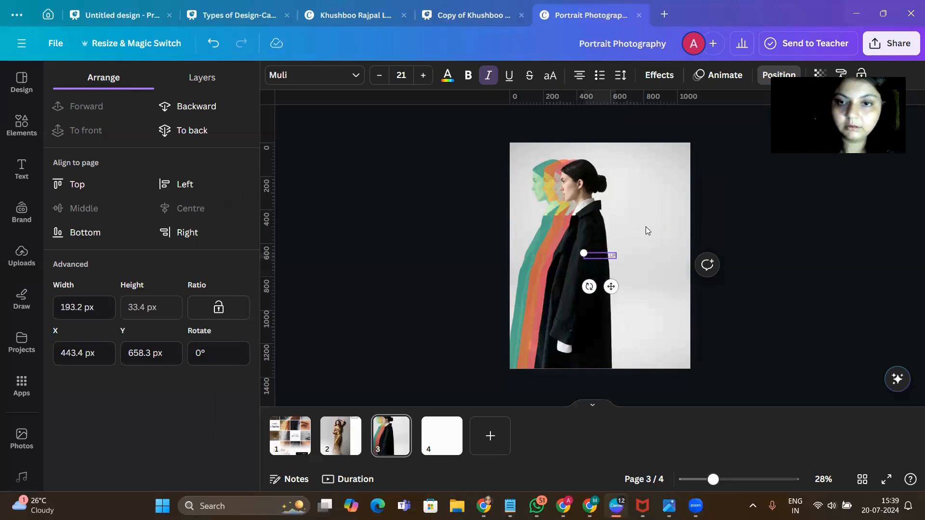
drag(612, 285, 646, 180)
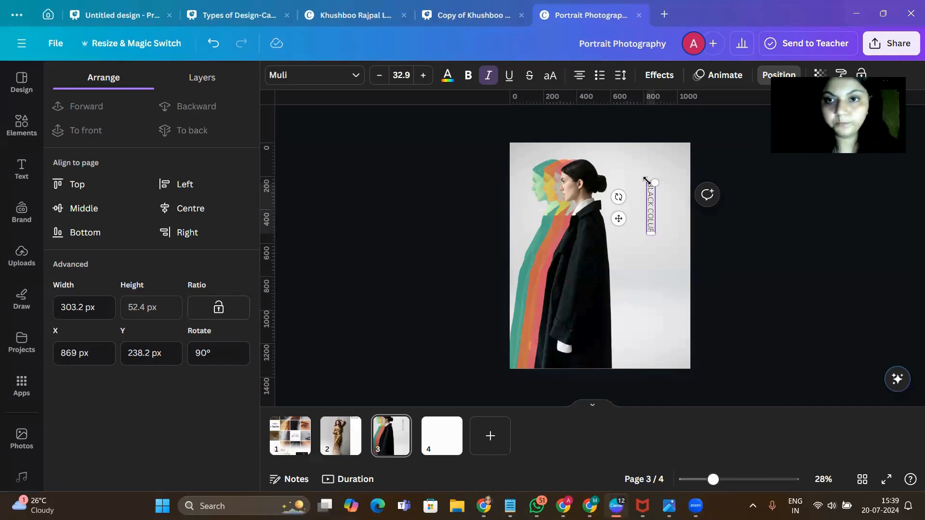
Step: Replace the vertical text's wording with "the Color BLAC"
drag(651, 190, 652, 223)
text(THE COLOR)
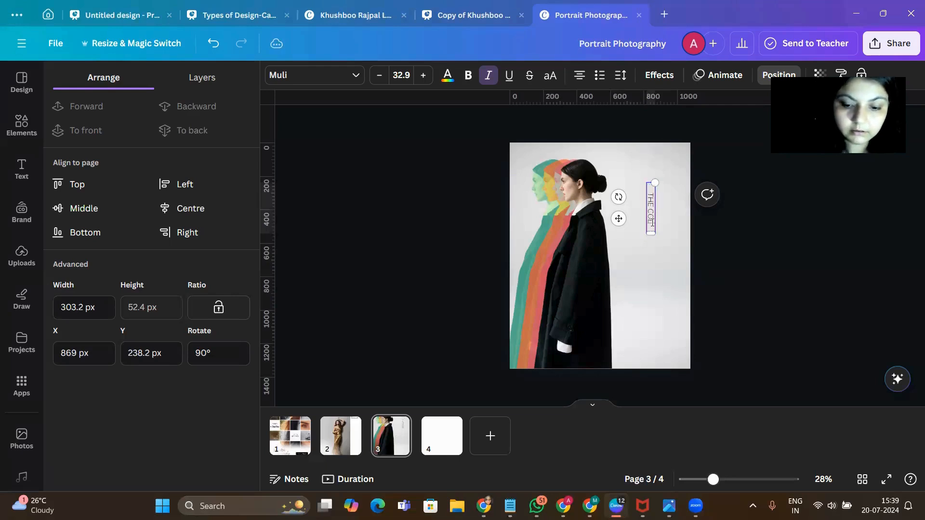
text( BLAC)
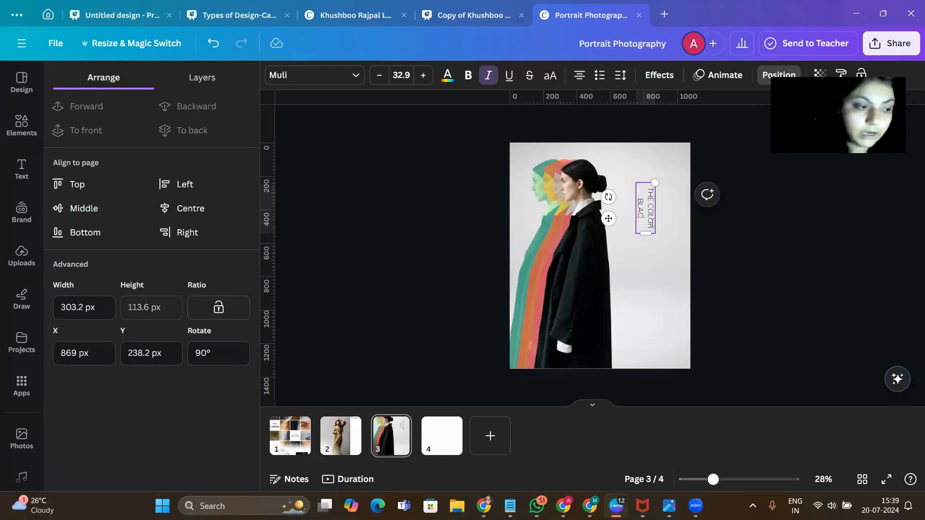
drag(650, 196, 655, 227)
text(the C)
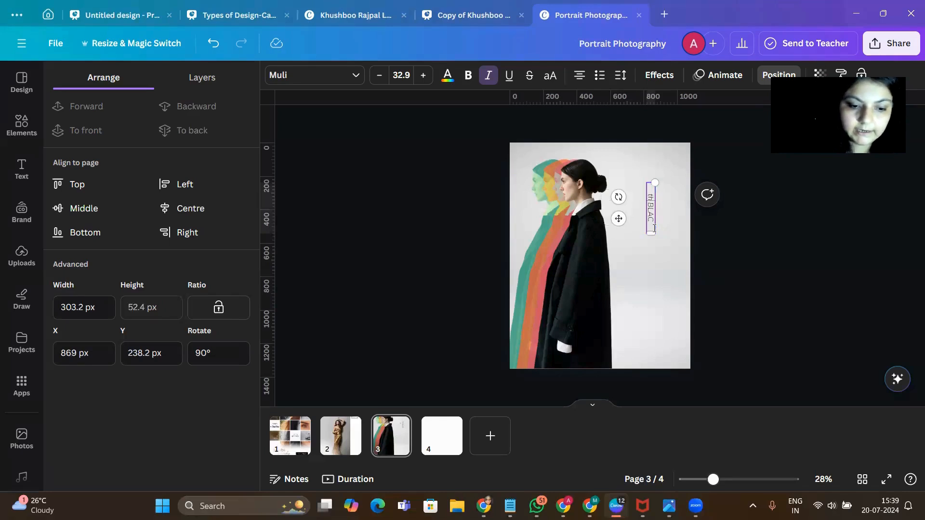
text(olor)
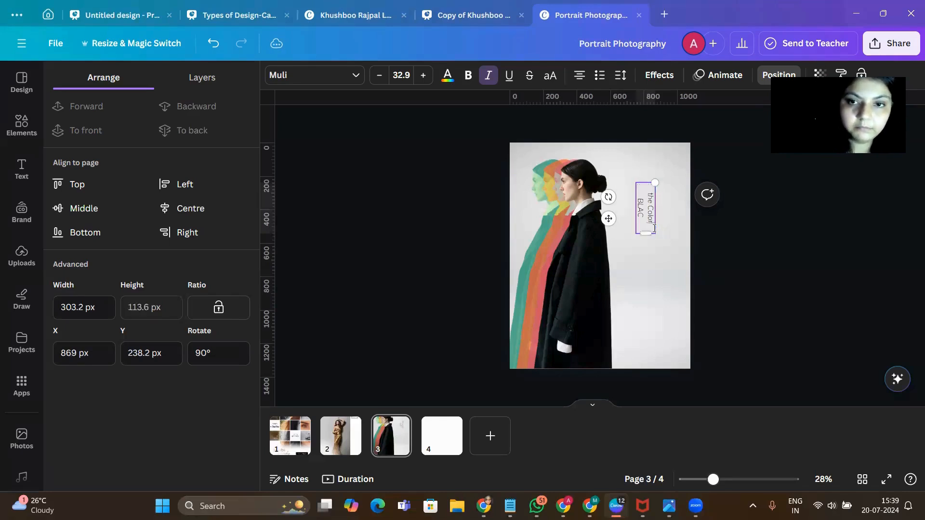
click(656, 191)
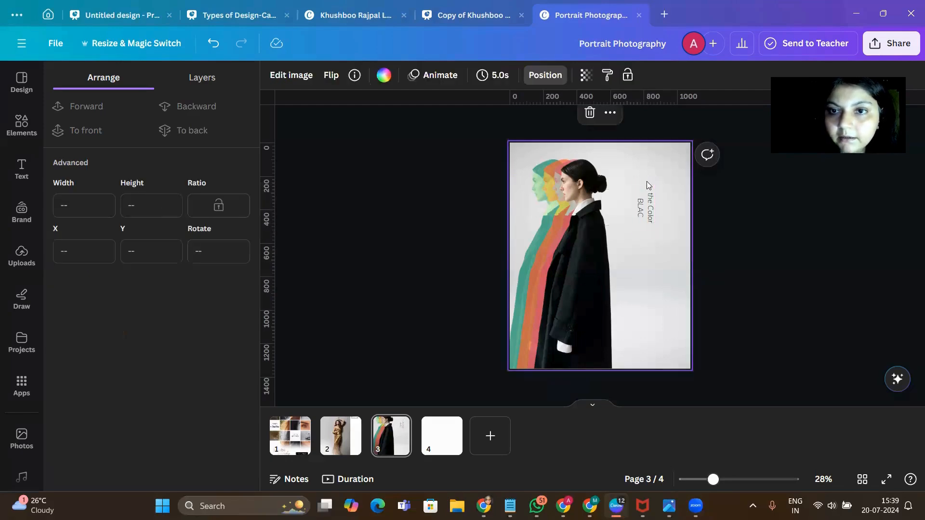
Step: Lengthen the vertical text box to 465 px so it fits one line, and move it close behind the woman's head
click(644, 188)
drag(642, 179, 635, 154)
drag(620, 206, 589, 208)
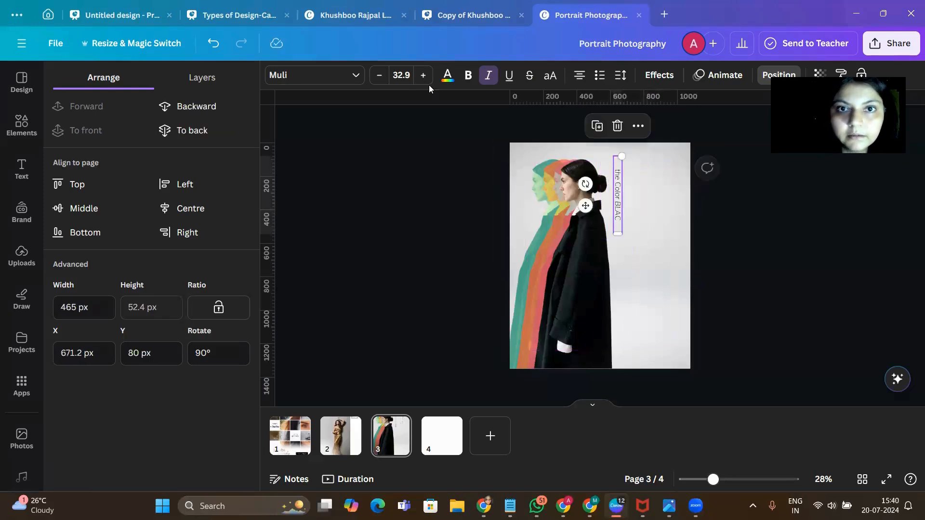
Step: Add the missing K so the vertical text reads "the Color BLACK"
click(448, 75)
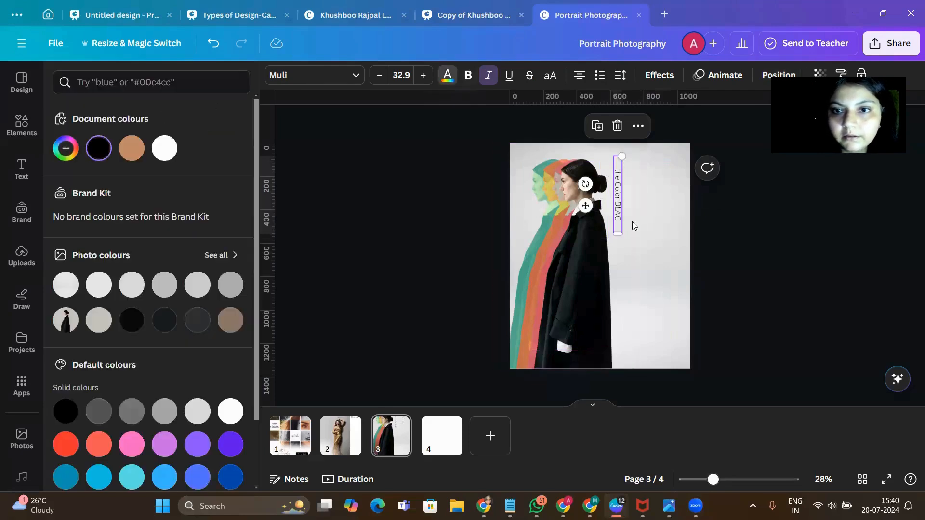
click(632, 221)
click(619, 223)
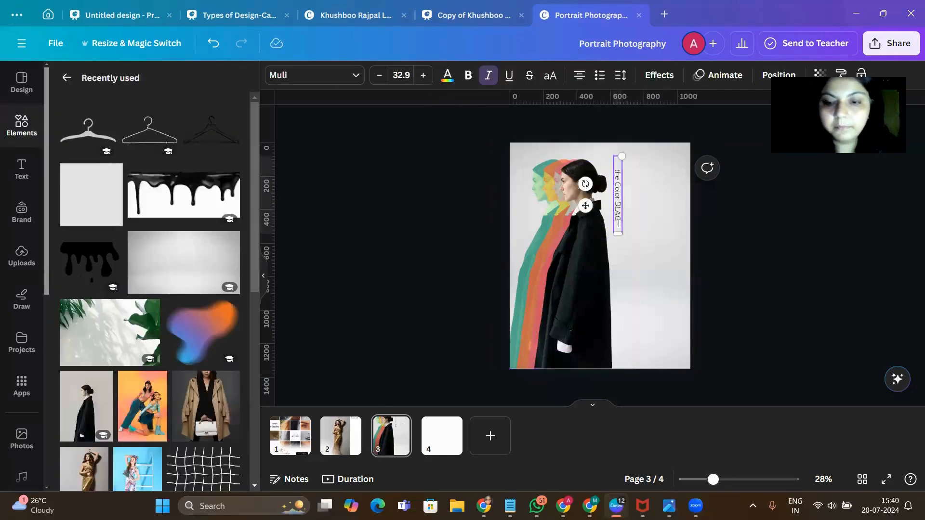
click(656, 227)
click(619, 226)
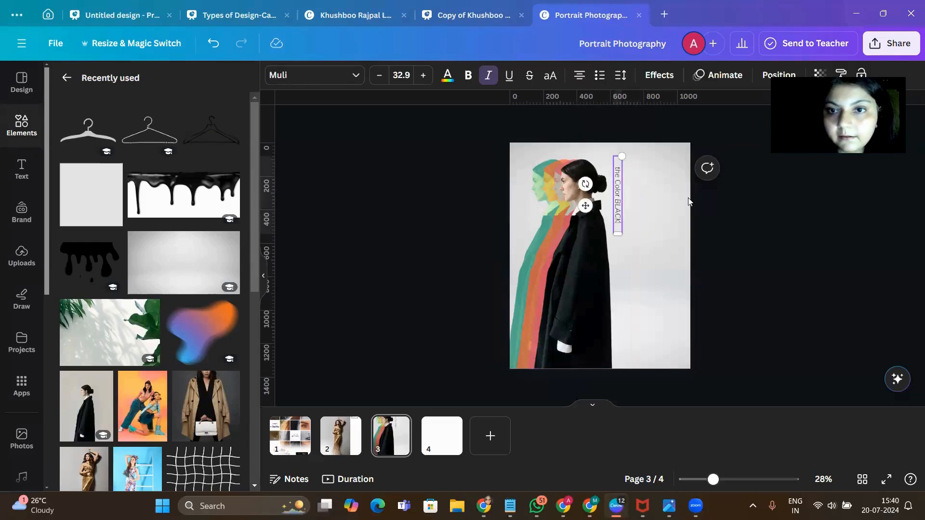
click(645, 215)
click(616, 208)
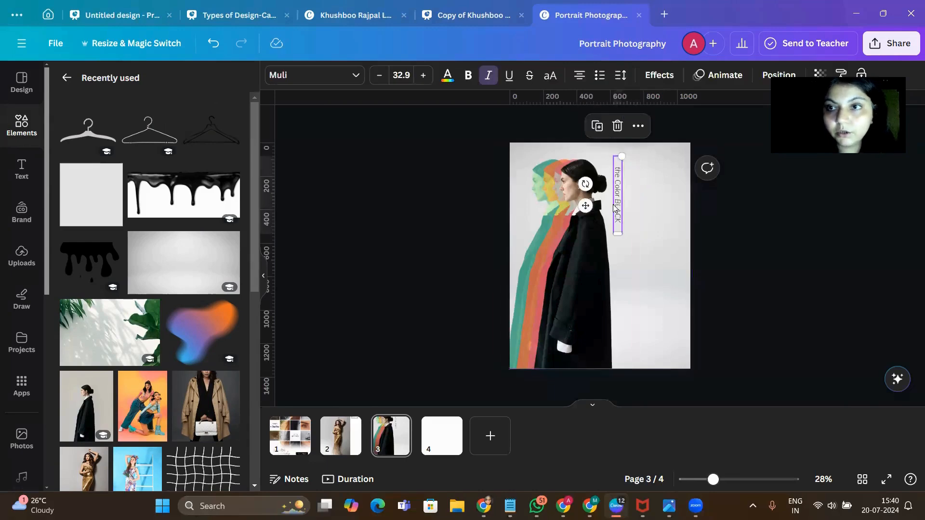
Step: Make the vertical text "the Color BLACK" bold, shrink it to size 25.3, and place it higher behind the woman's head
click(468, 74)
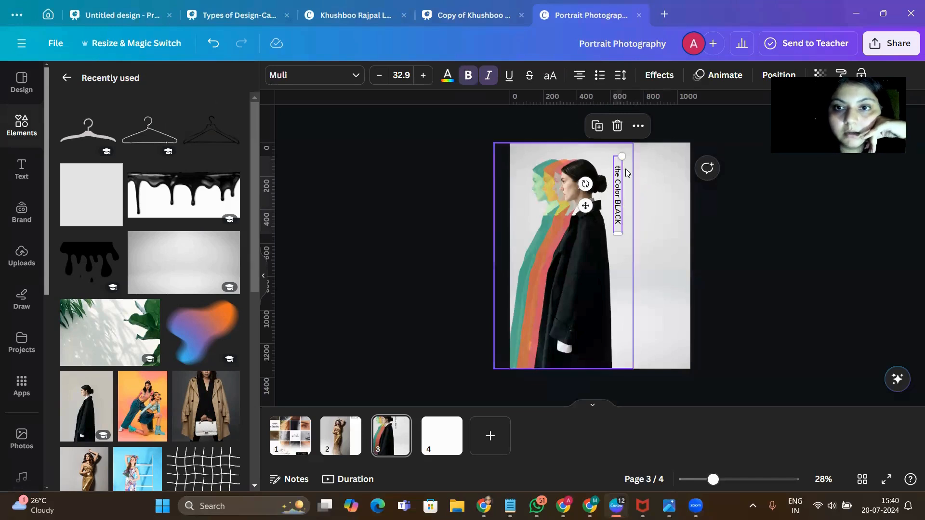
drag(622, 156, 616, 173)
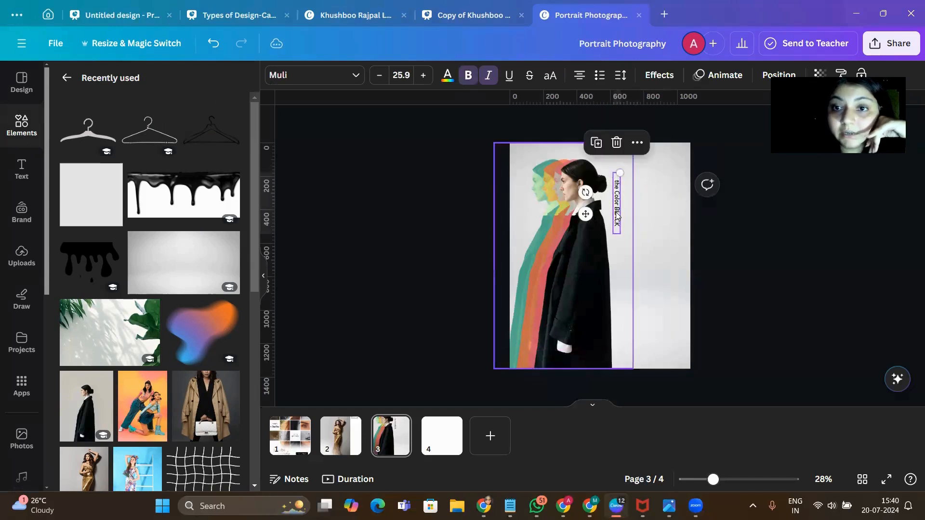
drag(617, 212, 615, 192)
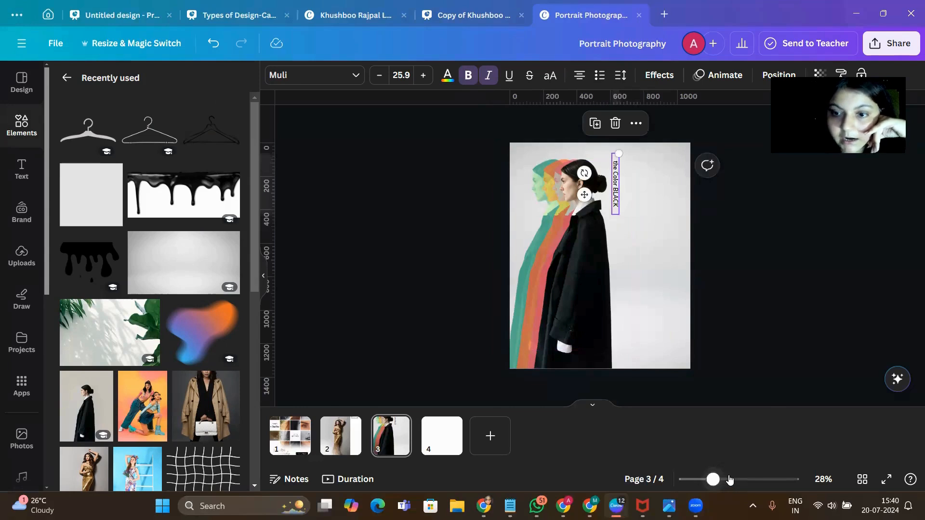
drag(713, 479, 729, 479)
scroll(708, 355, up, 1)
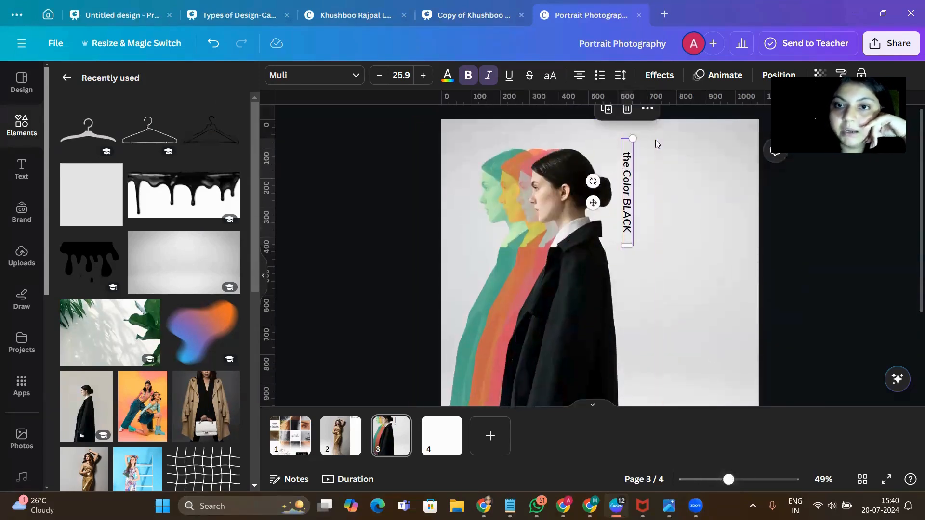
mouse_move(632, 139)
mouse_down()
mouse_move(616, 167)
mouse_move(632, 140)
mouse_up()
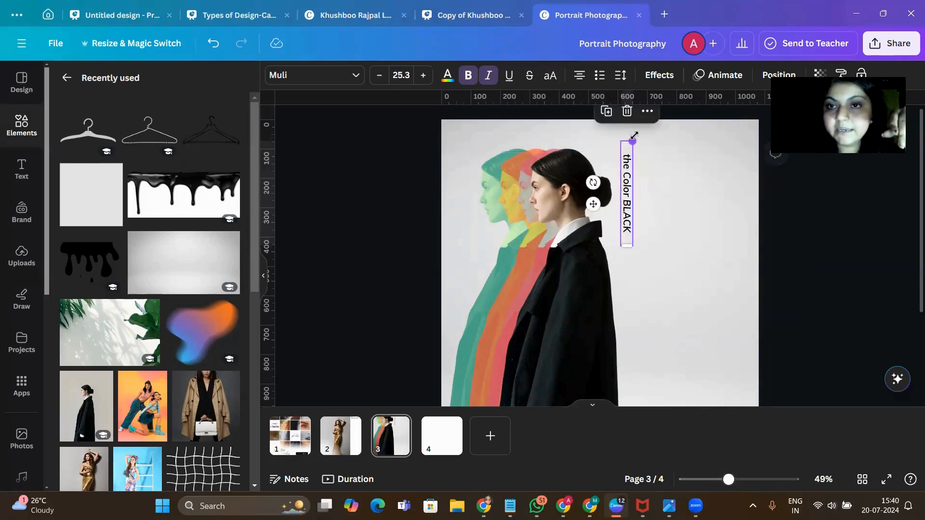
Step: Curve the vertical text with a curve value of 39 and shift it closer around the woman's hair bun
click(652, 80)
scroll(140, 233, down, 2)
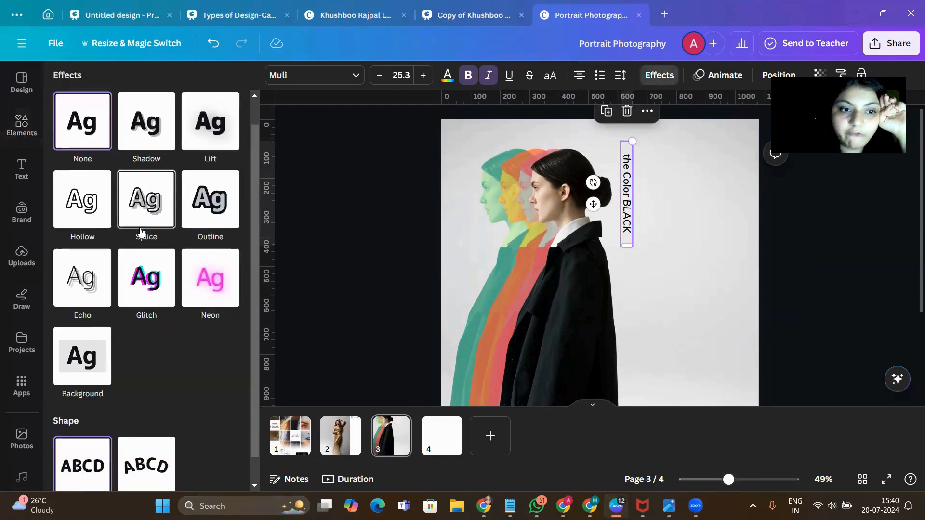
click(130, 442)
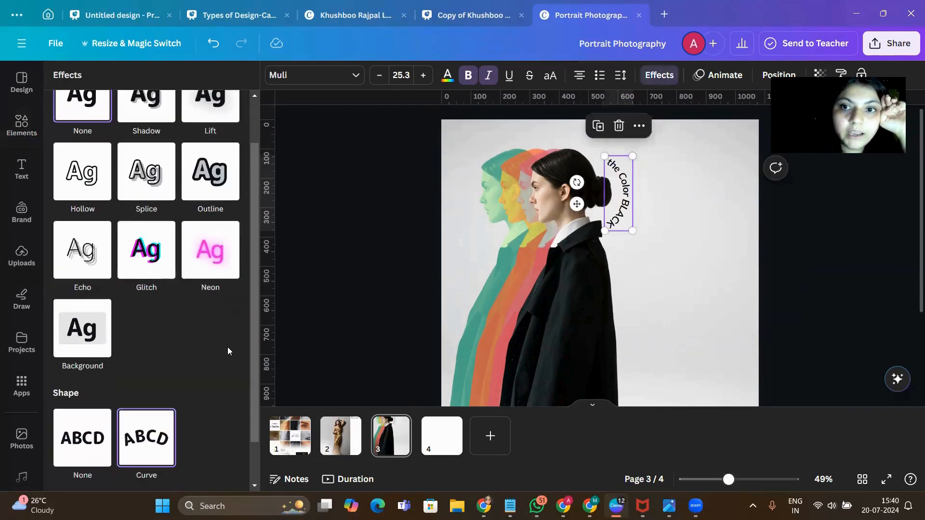
scroll(212, 347, down, 2)
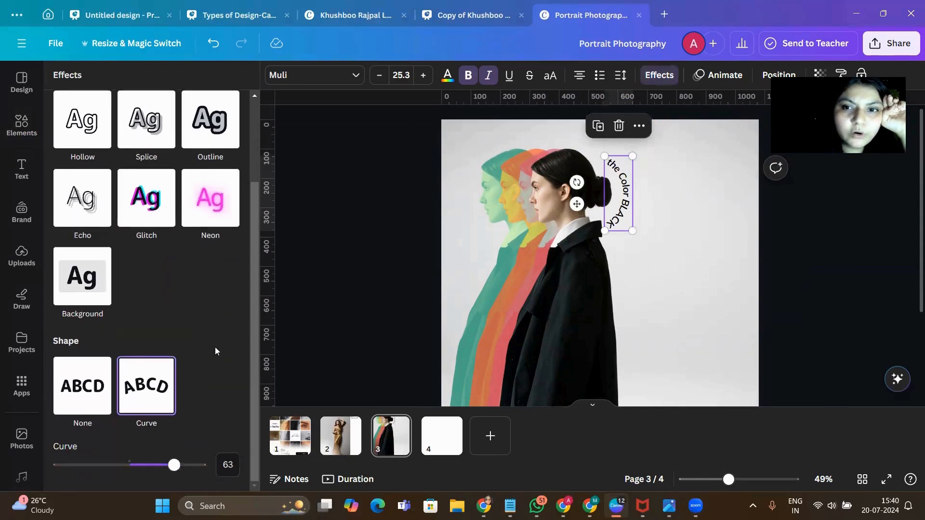
drag(173, 465, 158, 469)
drag(620, 202, 615, 199)
click(668, 230)
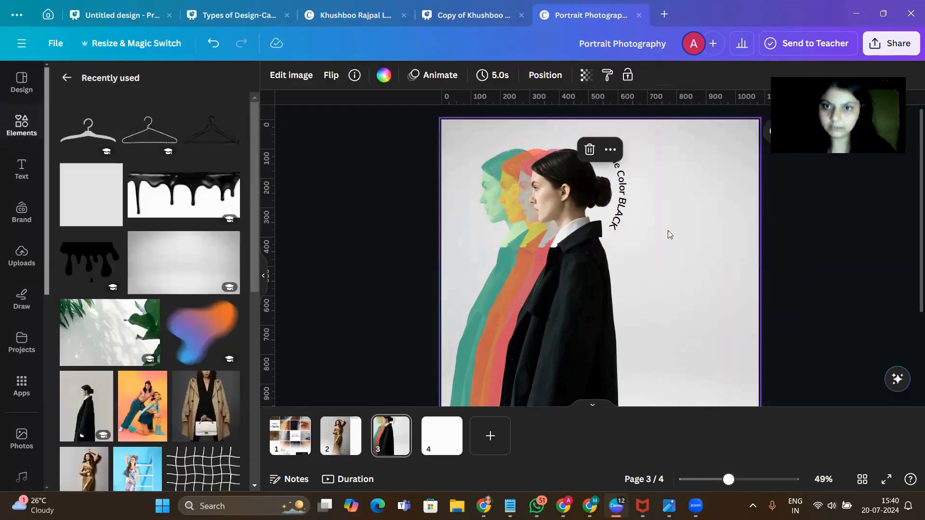
Step: Duplicate the curved text into the empty background area and turn the copy into a non-bold "beats all the color"
click(611, 183)
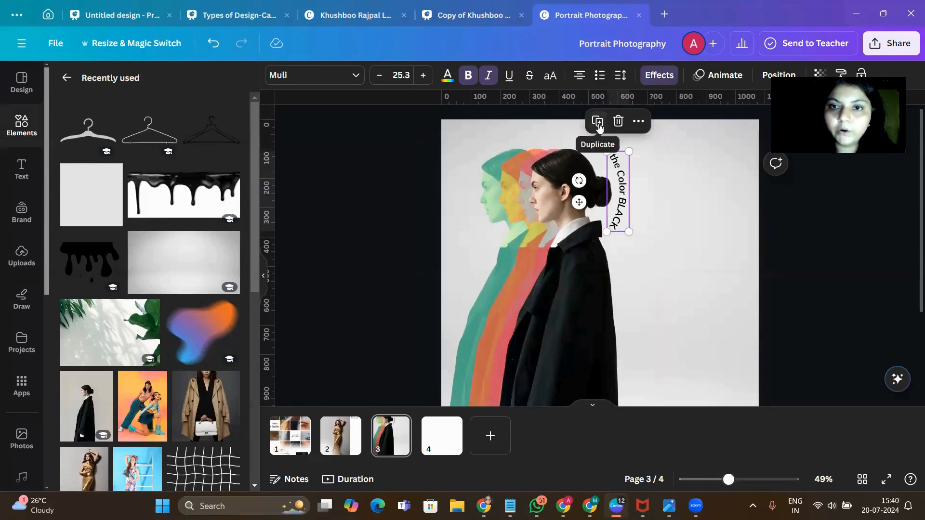
click(598, 126)
drag(628, 215, 713, 269)
double_click(713, 269)
text(be)
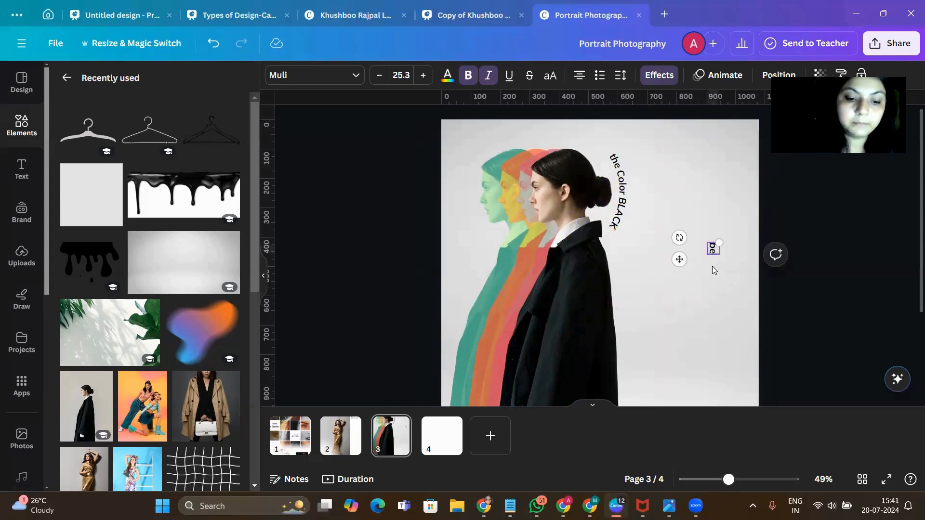
text(ats all th)
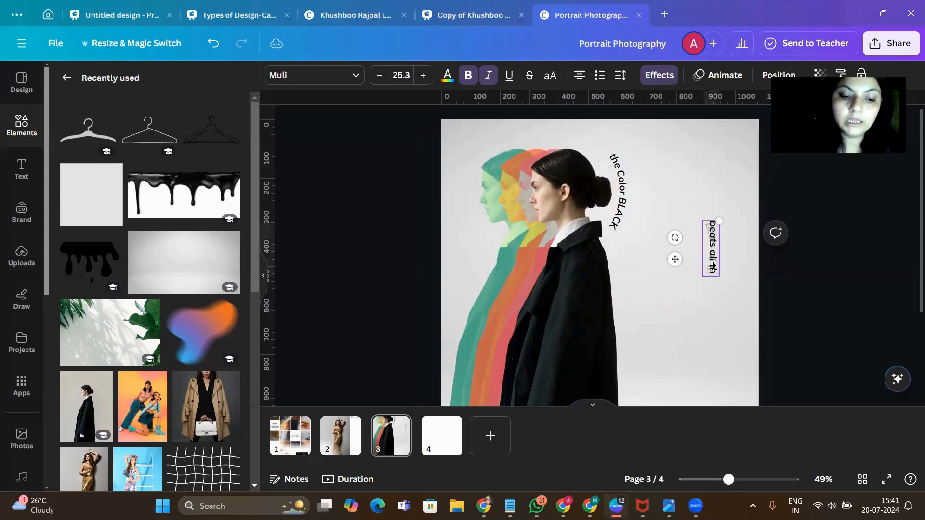
text(e color)
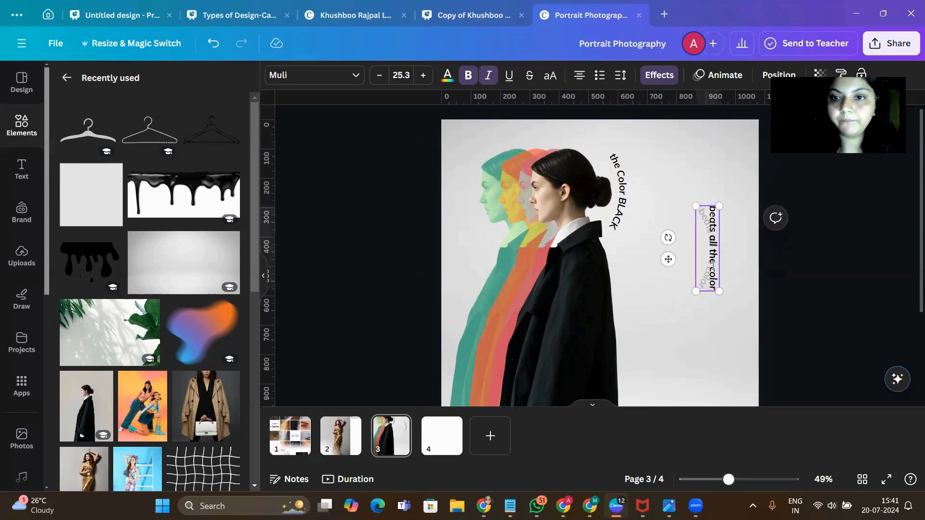
click(667, 230)
click(707, 252)
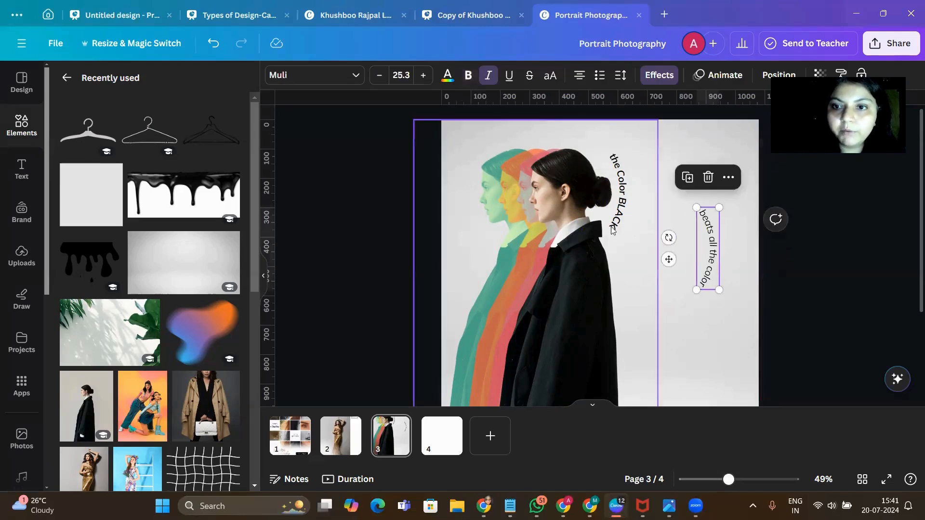
click(622, 214)
click(623, 208)
drag(622, 196, 625, 232)
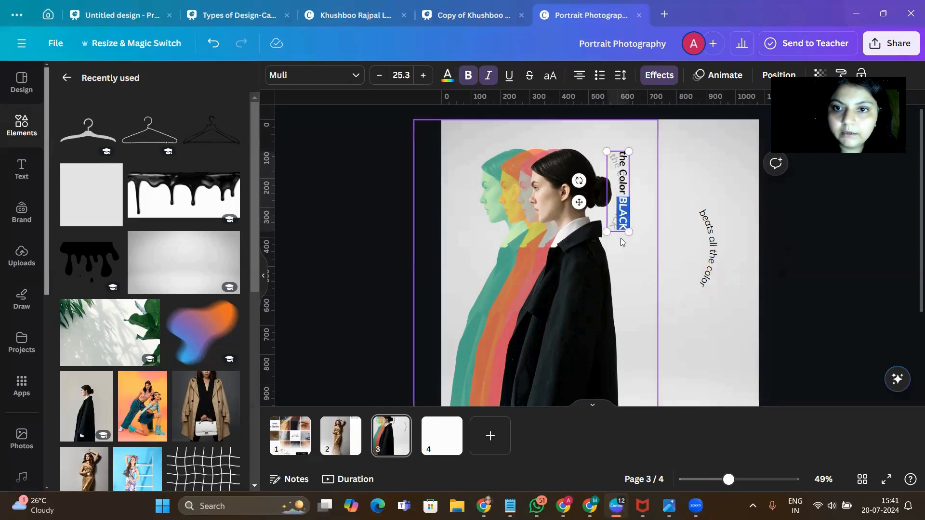
click(652, 186)
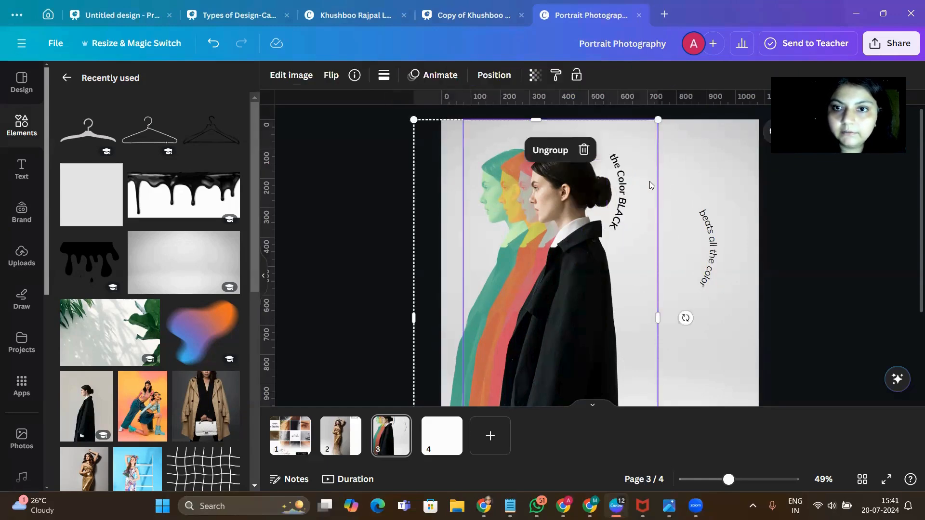
Step: Move "beats all the color" below the first curved text and fit it to the coat's back with curve 6 and a slight tilt
drag(707, 243, 622, 272)
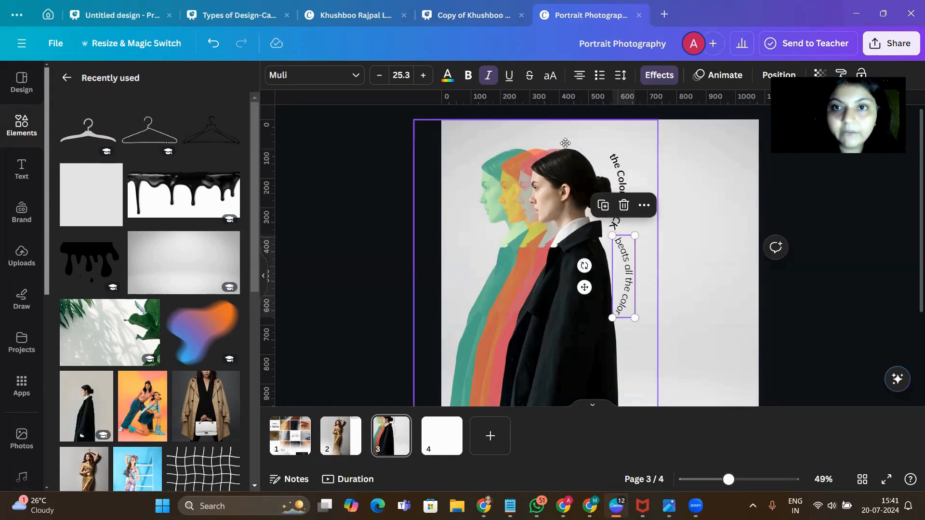
click(660, 74)
scroll(139, 356, down, 2)
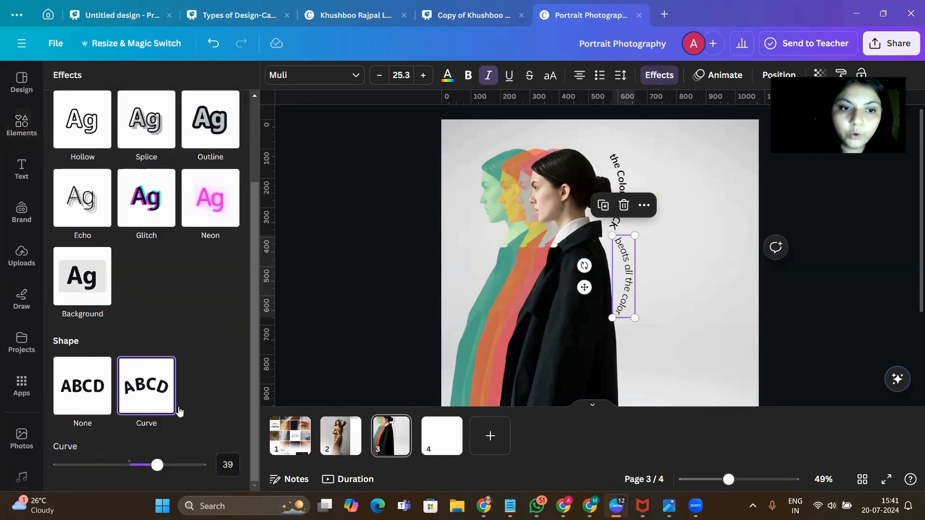
drag(159, 465, 126, 466)
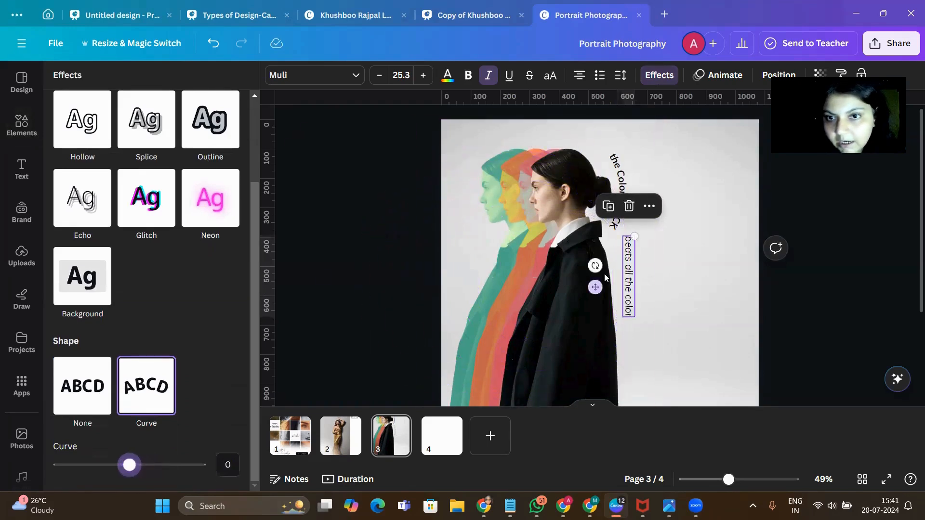
mouse_move(595, 267)
mouse_down()
mouse_move(615, 292)
mouse_move(607, 299)
mouse_move(597, 284)
mouse_move(623, 277)
mouse_move(589, 270)
mouse_up()
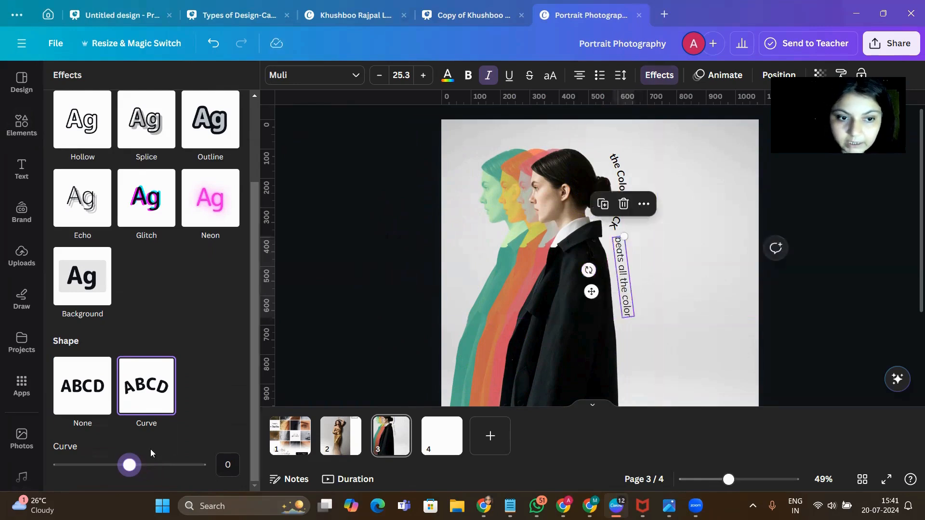
mouse_move(129, 465)
mouse_down()
mouse_move(120, 470)
mouse_move(134, 469)
mouse_up()
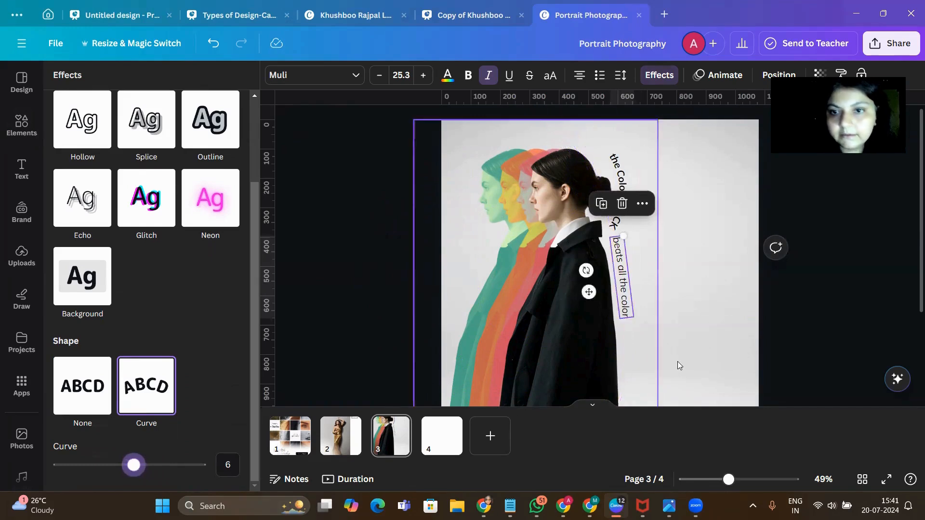
click(685, 331)
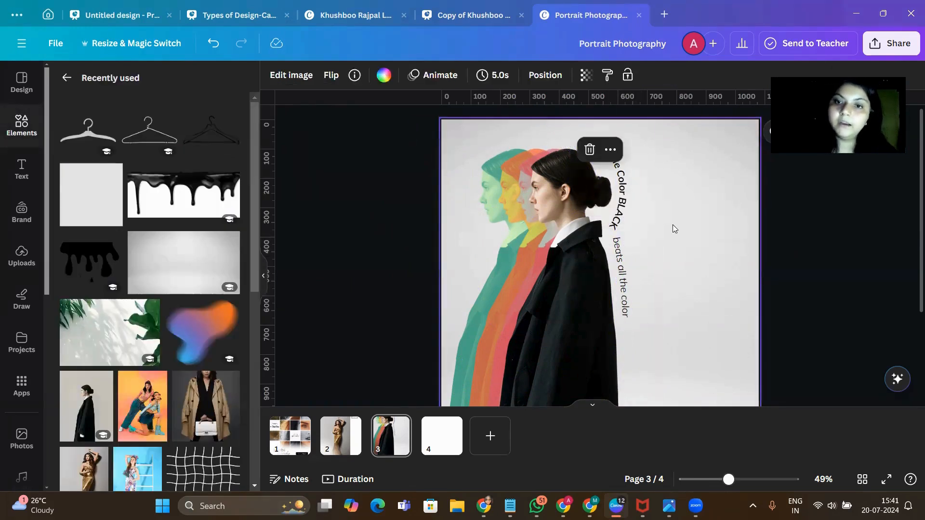
Step: Duplicate the curved "the Color BLACK" text and place the copy below "beats all the color" along the coat's back
scroll(673, 228, down, 2)
click(623, 145)
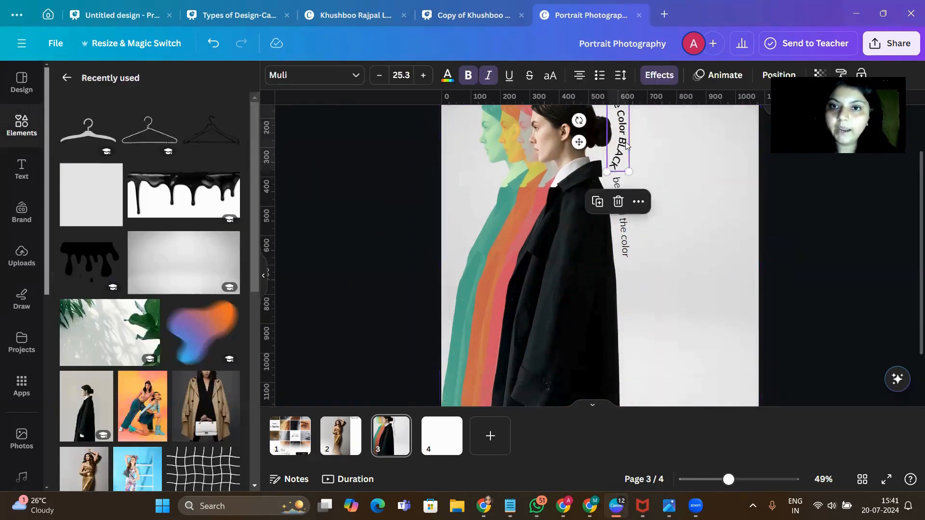
click(599, 202)
drag(630, 143, 634, 310)
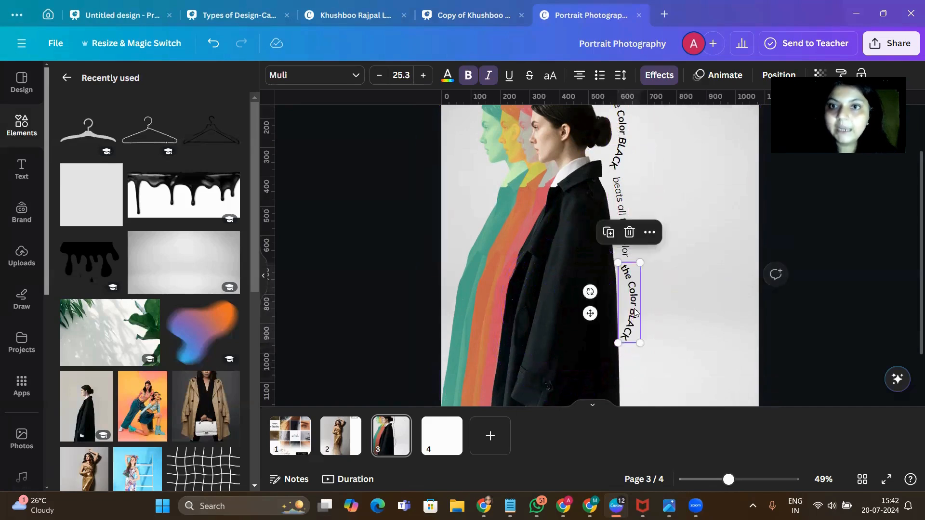
Step: Set the lower "the Color BLACK" copy's curve to 1 and position it close against the coat's back
click(659, 77)
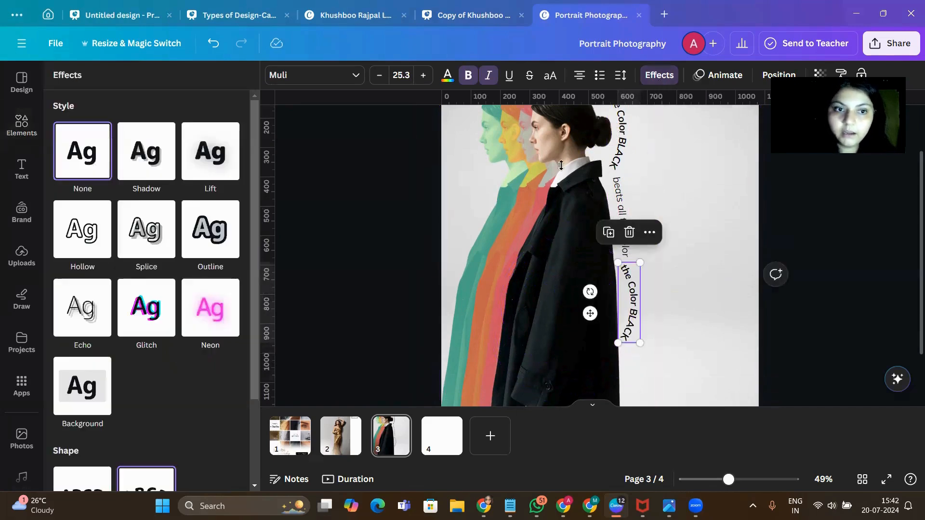
scroll(145, 448, down, 3)
drag(157, 467, 128, 466)
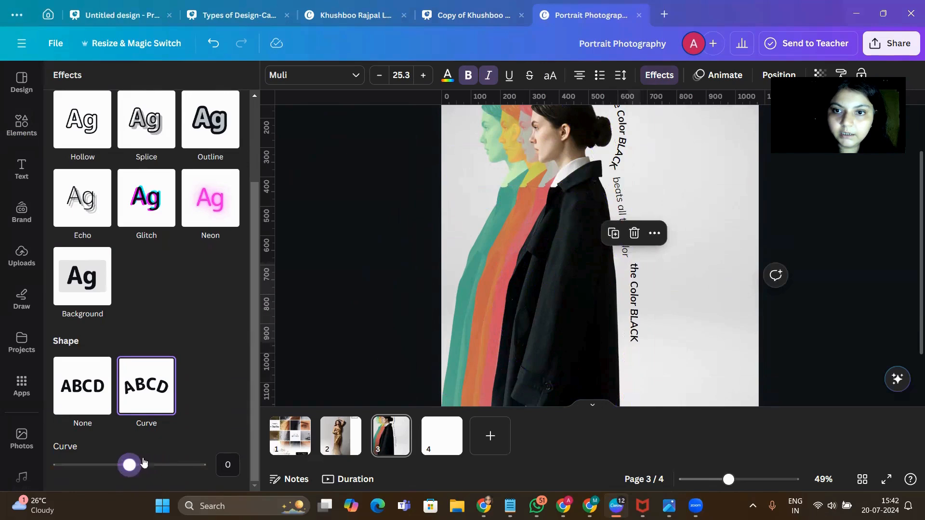
mouse_move(635, 314)
mouse_down()
mouse_move(622, 312)
mouse_move(628, 317)
mouse_up()
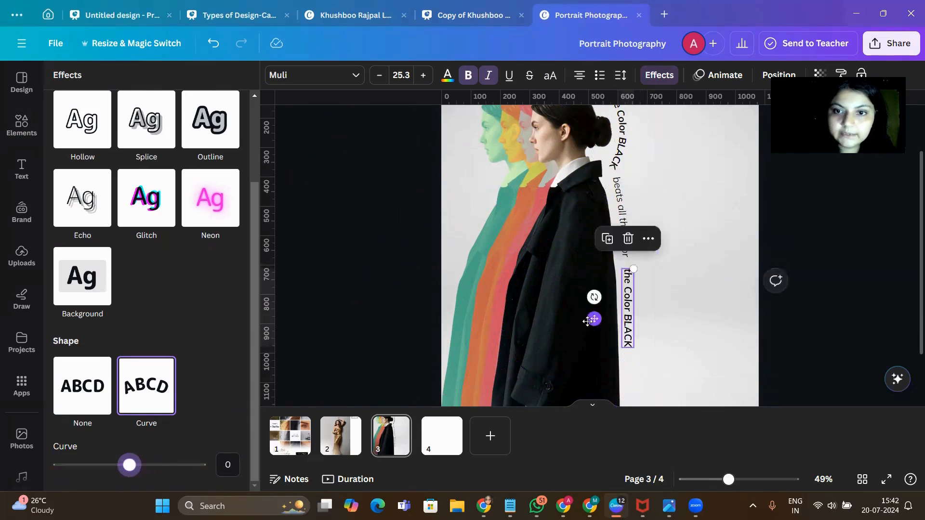
drag(130, 470, 133, 471)
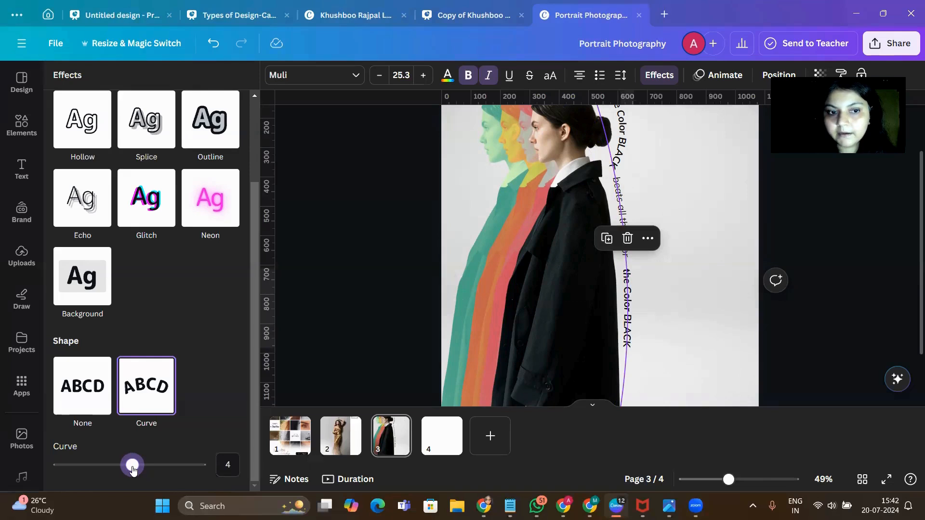
drag(133, 470, 131, 470)
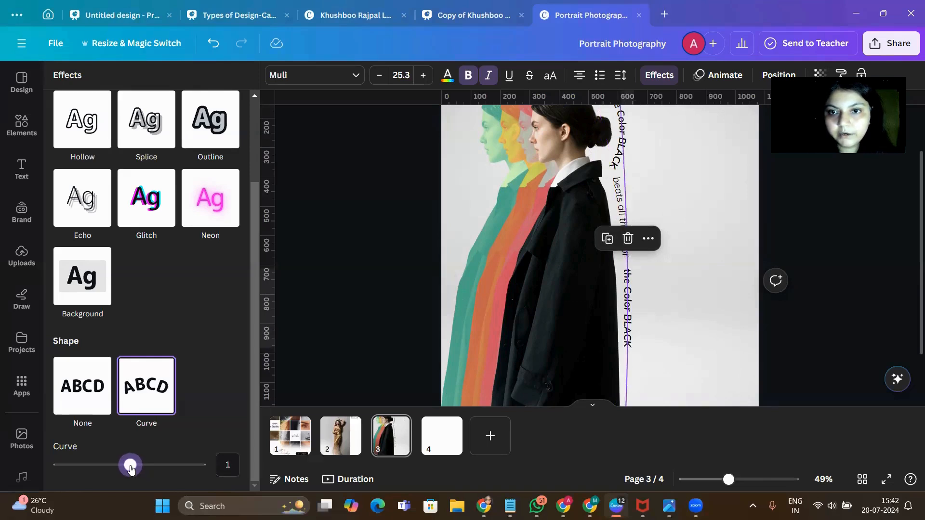
click(729, 324)
drag(627, 302, 627, 297)
Step: Duplicate "beats all the color" and place the copy beneath the lower "the Color BLACK" text
click(618, 194)
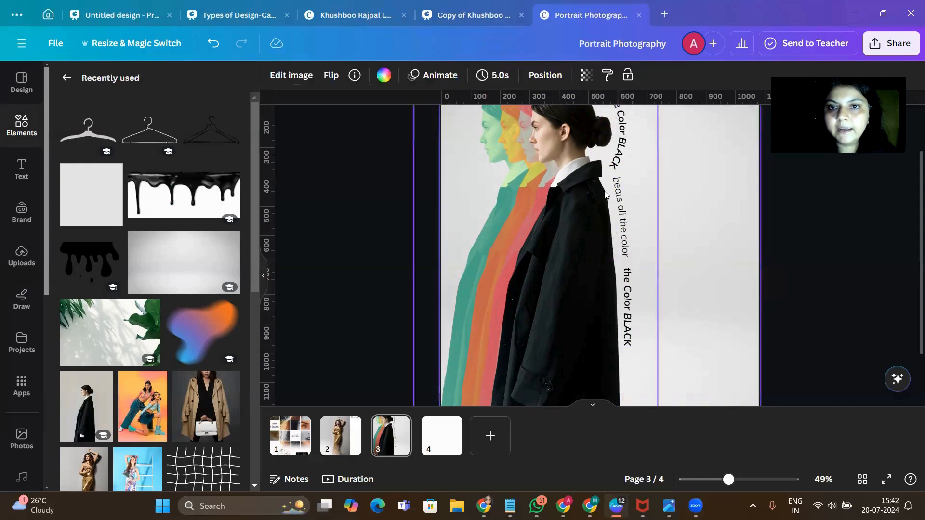
click(618, 194)
drag(618, 194, 632, 405)
Step: Set the lowest "beats all the color" copy's curve to -4 and rotate it slightly to follow the coat's edge
click(658, 76)
scroll(107, 393, down, 3)
click(146, 385)
mouse_move(132, 471)
mouse_down()
mouse_move(118, 470)
mouse_move(127, 469)
mouse_up()
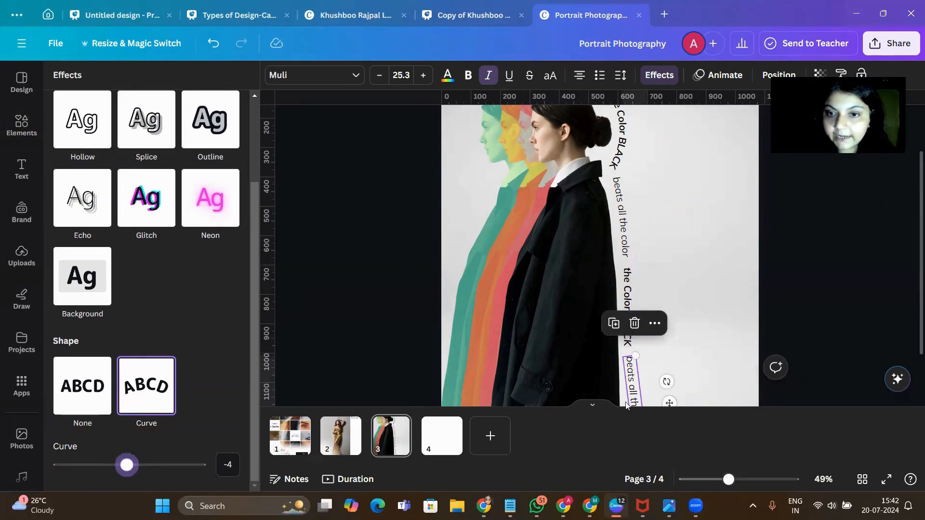
drag(667, 383, 626, 385)
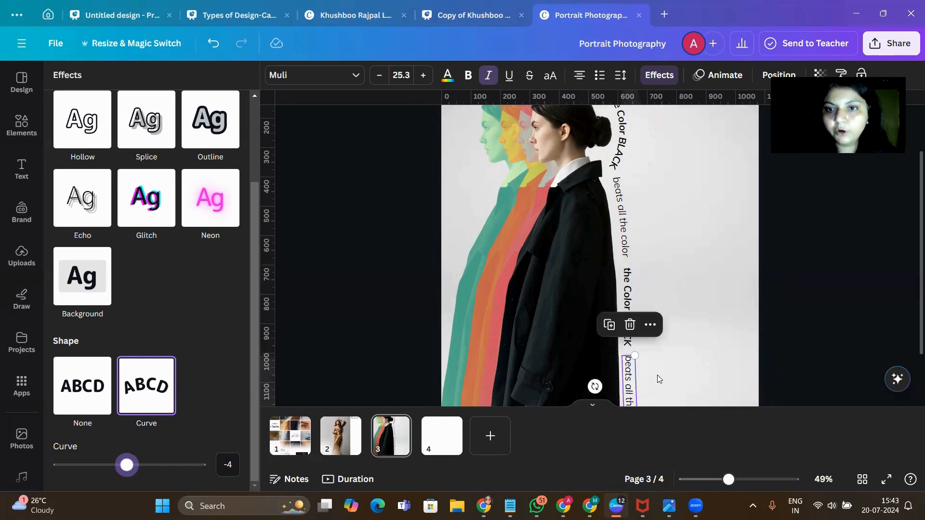
click(715, 324)
Step: Duplicate the upper "beats all the color" text and place the copy above the first curved line, behind the woman's head
scroll(715, 324, up, 2)
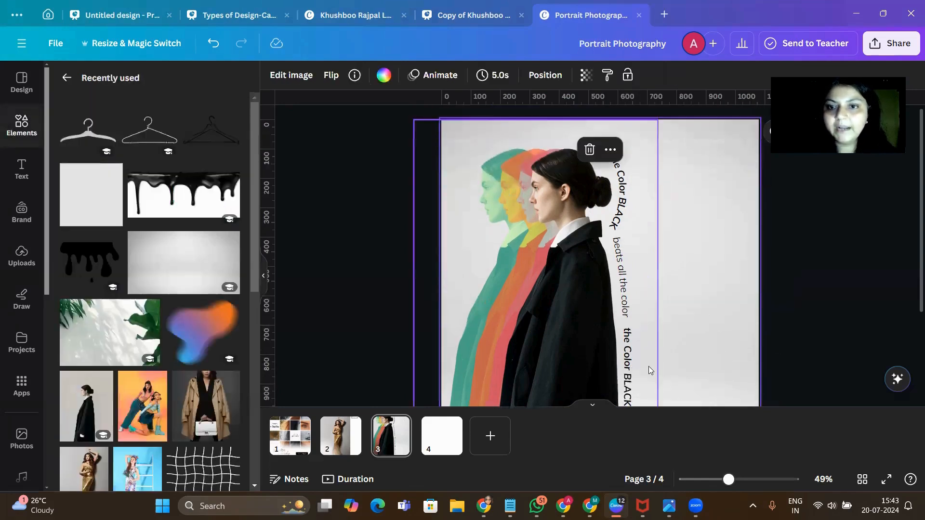
scroll(675, 290, down, 2)
click(624, 225)
click(605, 146)
scroll(686, 255, up, 2)
drag(628, 284, 599, 148)
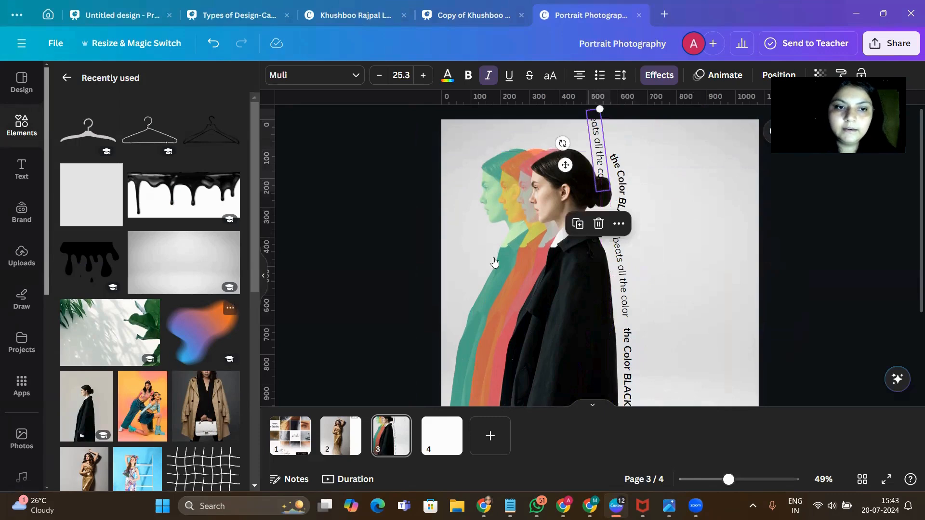
Step: Set the topmost "beats all the color" copy's curve to 55, then rotate and position it to arc over the black-haired woman's head
click(659, 75)
scroll(116, 434, down, 2)
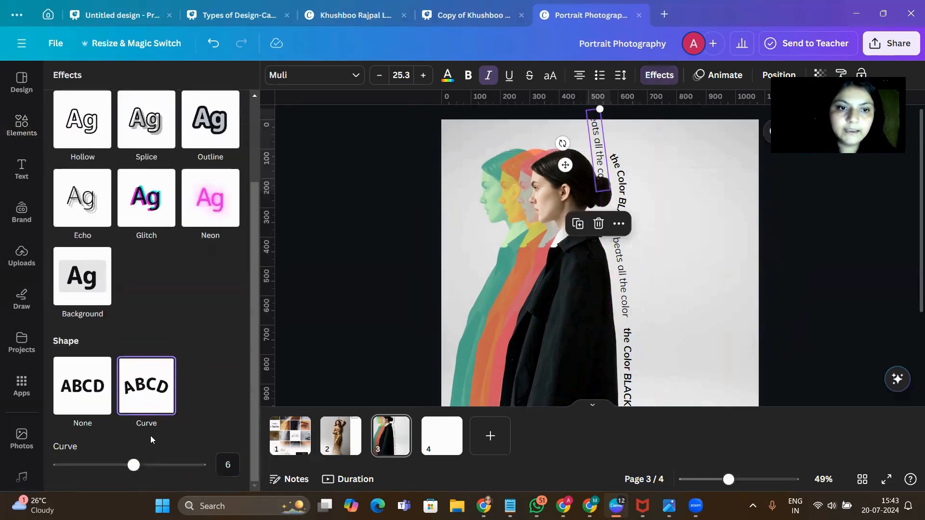
drag(130, 465, 169, 474)
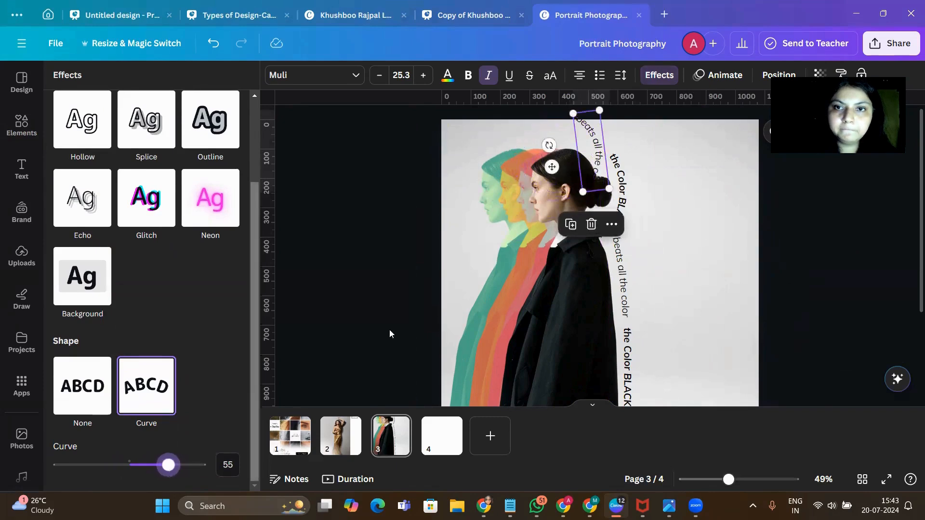
drag(551, 145, 521, 191)
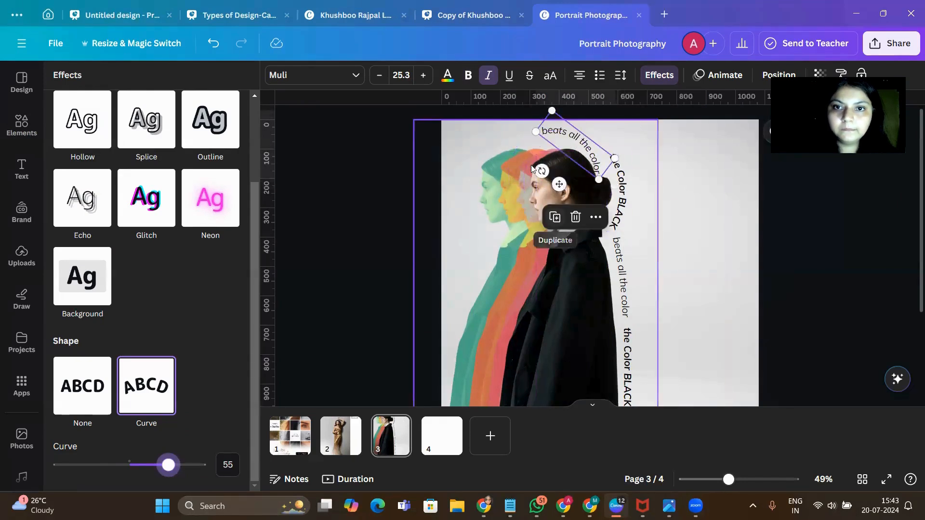
drag(542, 171, 568, 183)
drag(579, 150, 551, 133)
click(695, 212)
click(684, 193)
Step: Switch to Photos and examine the two reference posters, one with text outlining a figure and one with overlapping coloured copies
scroll(686, 194, down, 4)
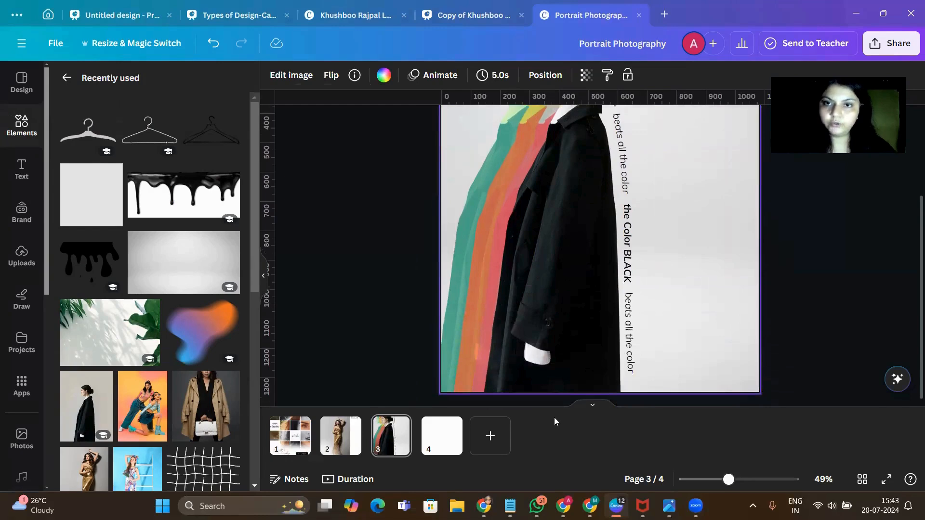
mouse_move(669, 506)
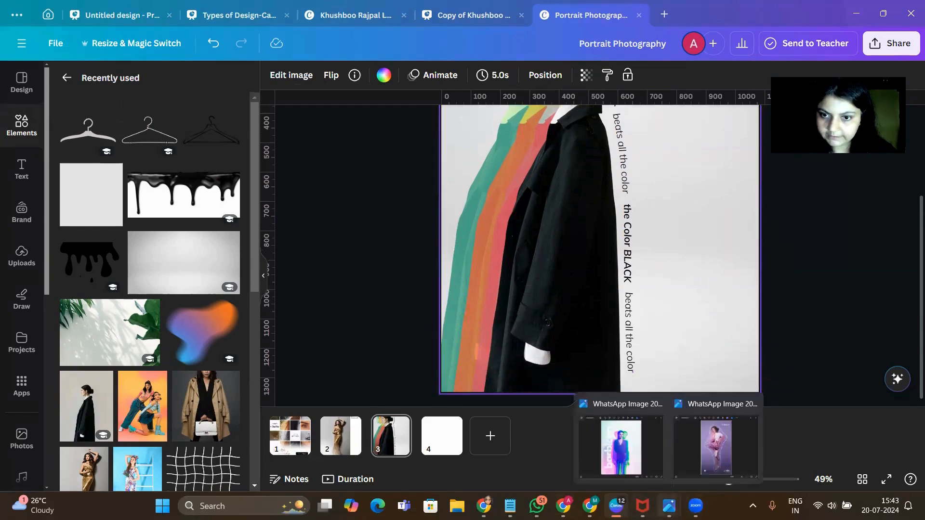
click(706, 442)
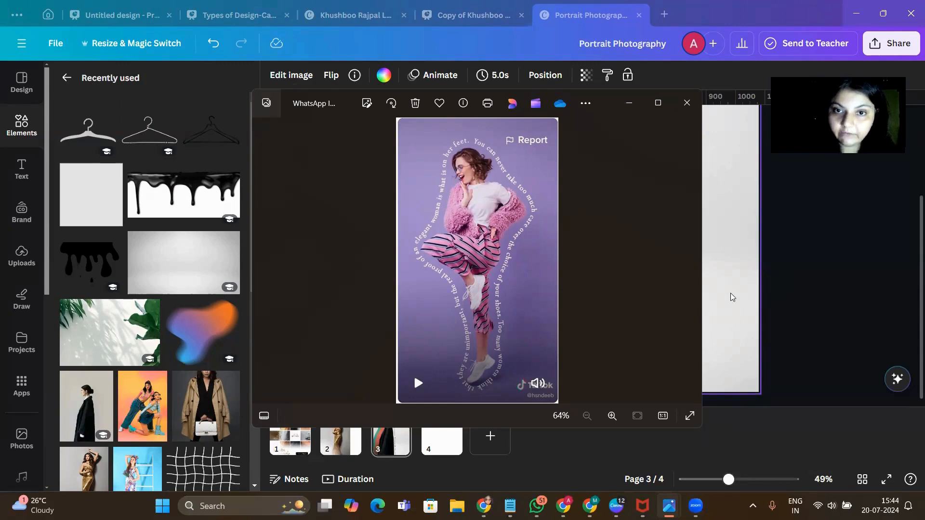
mouse_move(669, 506)
click(622, 445)
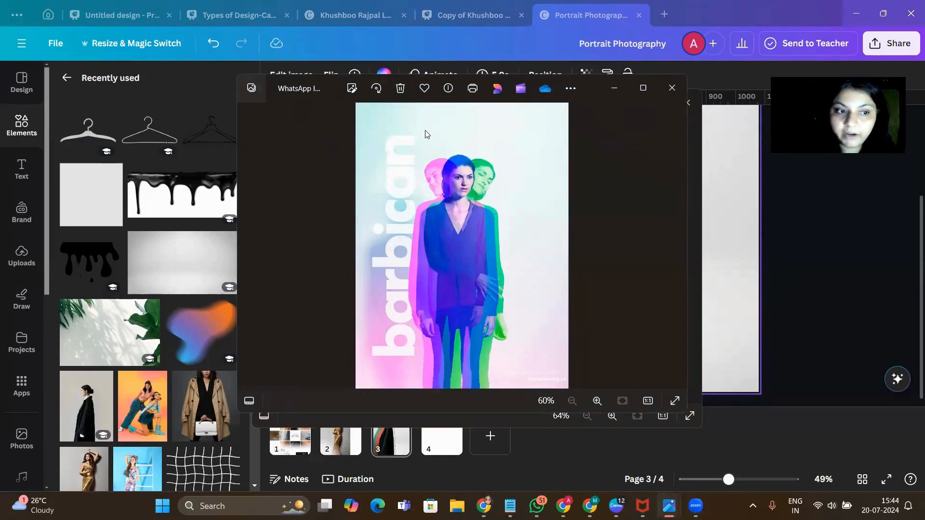
click(731, 214)
mouse_move(695, 505)
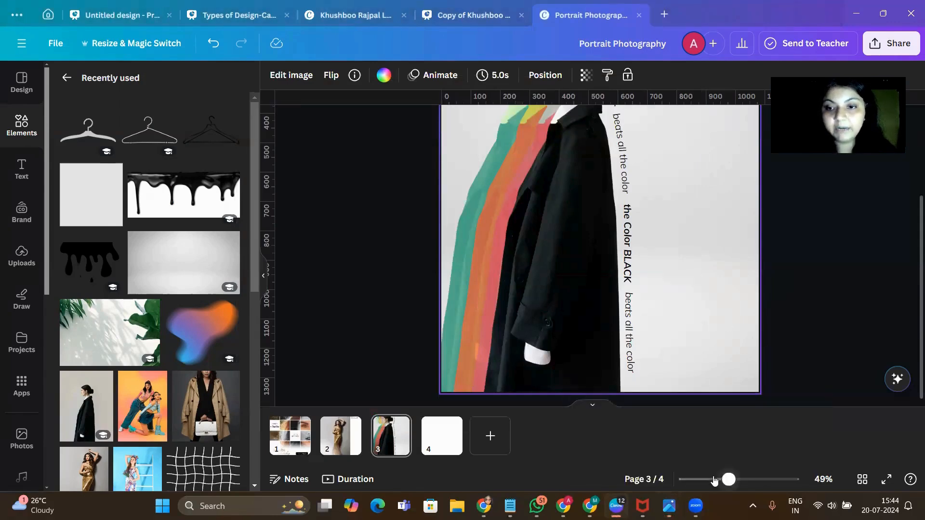
Step: Search the elements for "blob gradient" and show all matching graphics
click(714, 480)
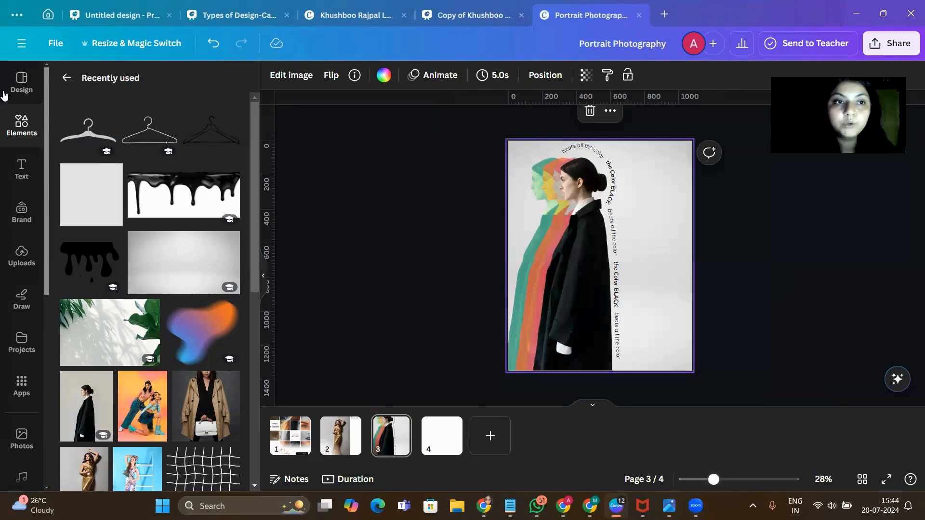
click(67, 78)
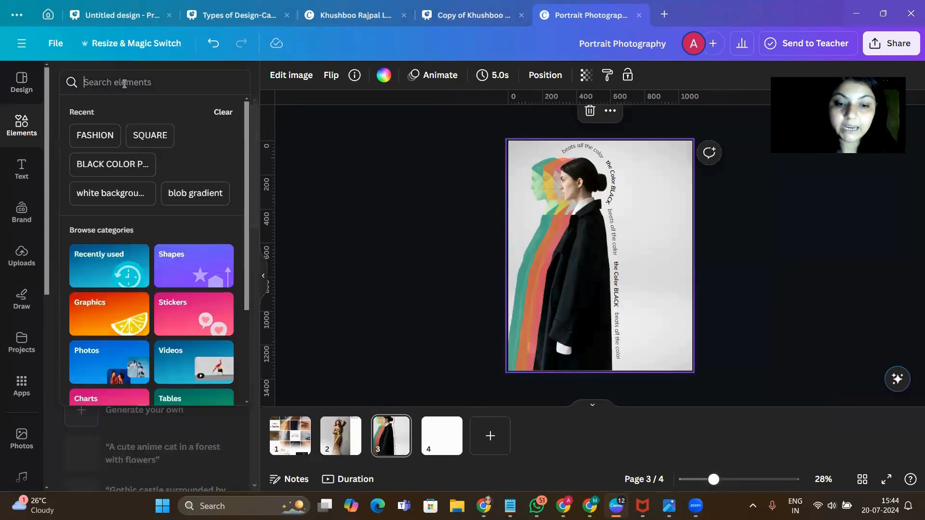
text(blo)
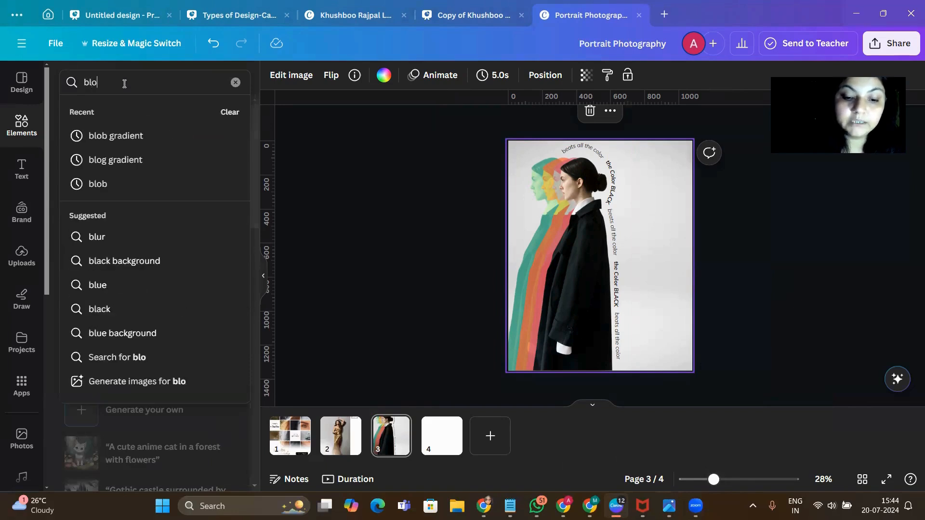
text(b gradient)
key(Return)
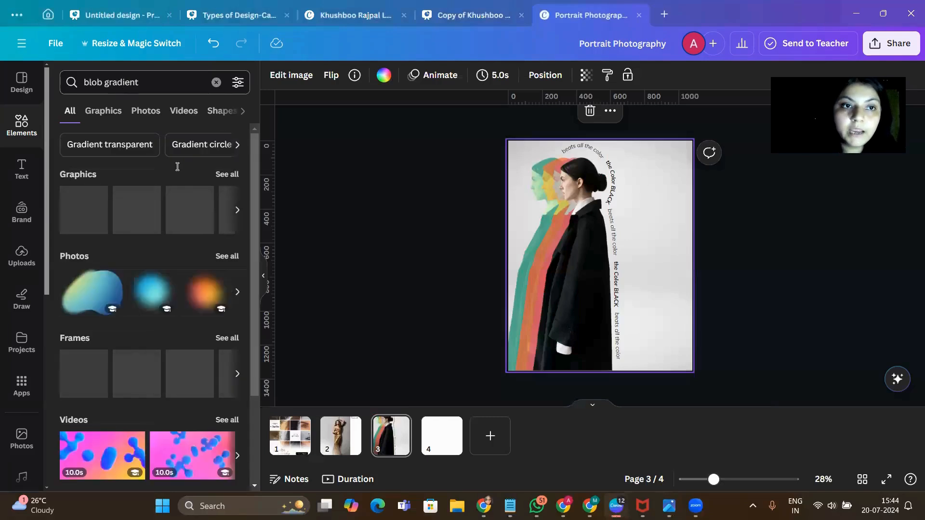
click(233, 176)
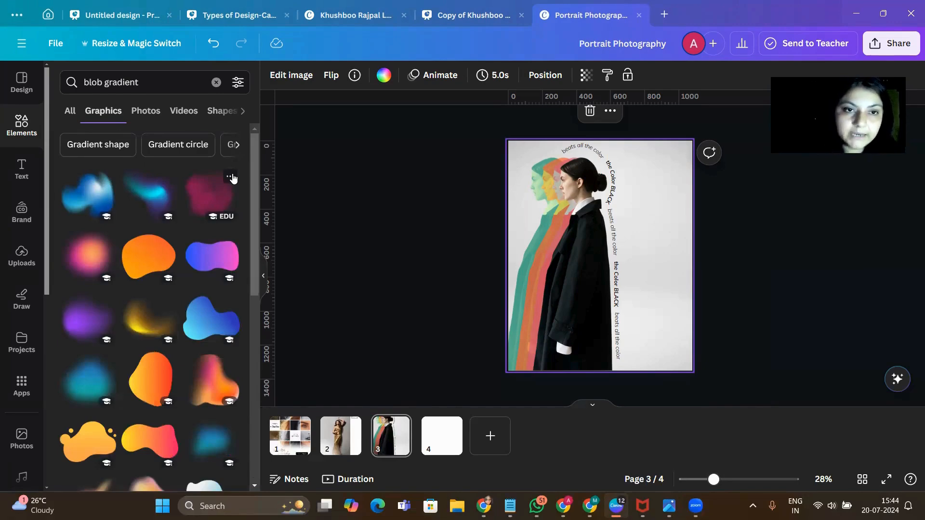
Step: Add the blurred orange-yellow gradient blob and position it beside the text, extending past the poster's right edge
scroll(150, 226, down, 1)
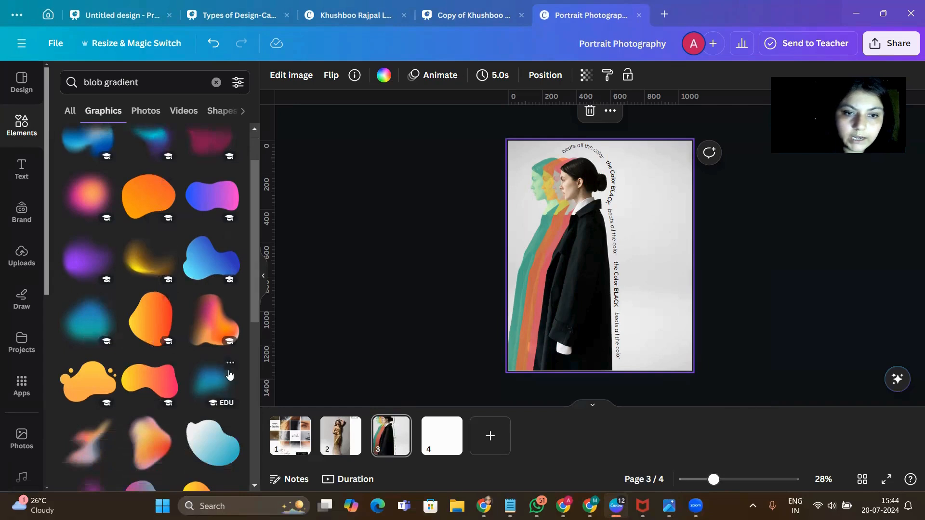
click(155, 453)
drag(647, 252, 731, 240)
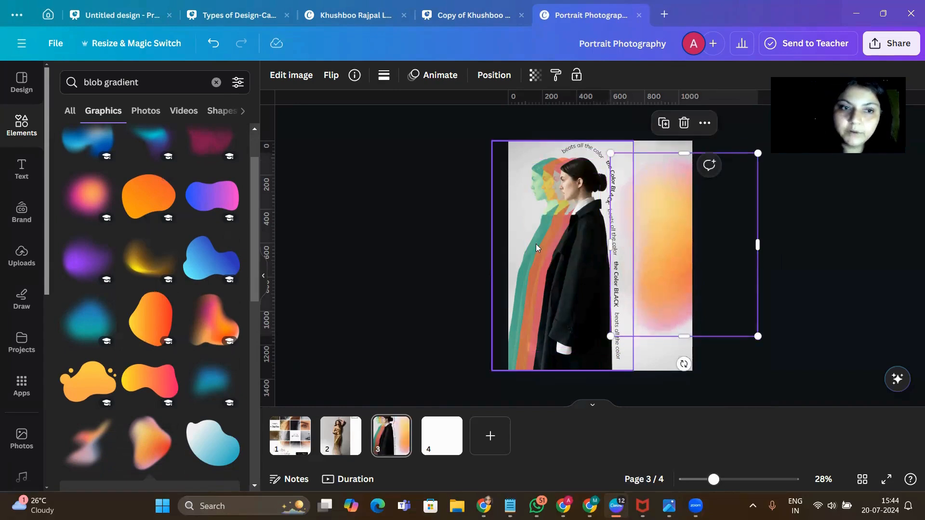
scroll(163, 243, down, 2)
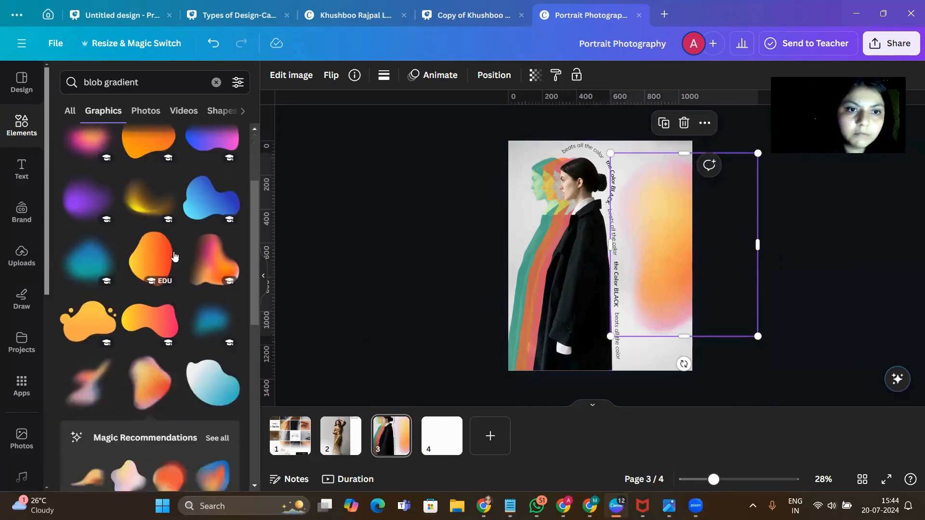
scroll(164, 243, down, 3)
scroll(170, 336, down, 3)
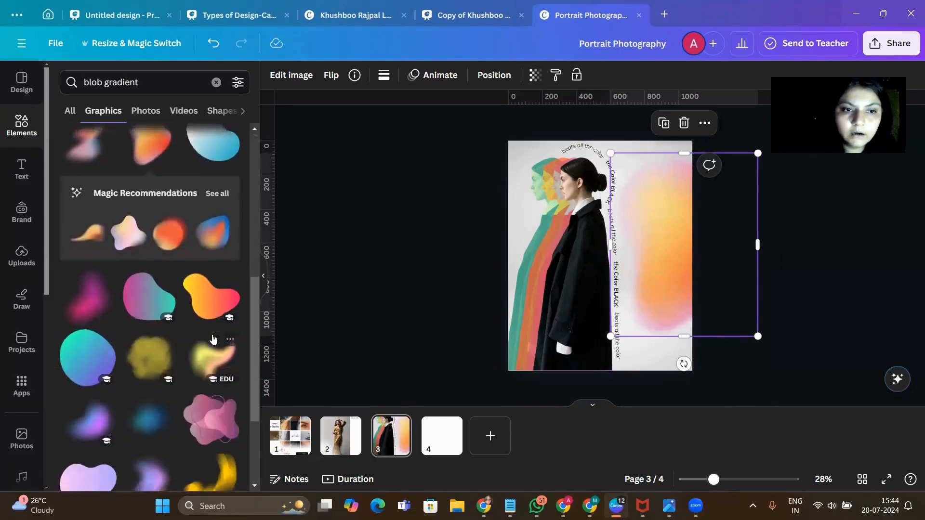
scroll(214, 340, down, 1)
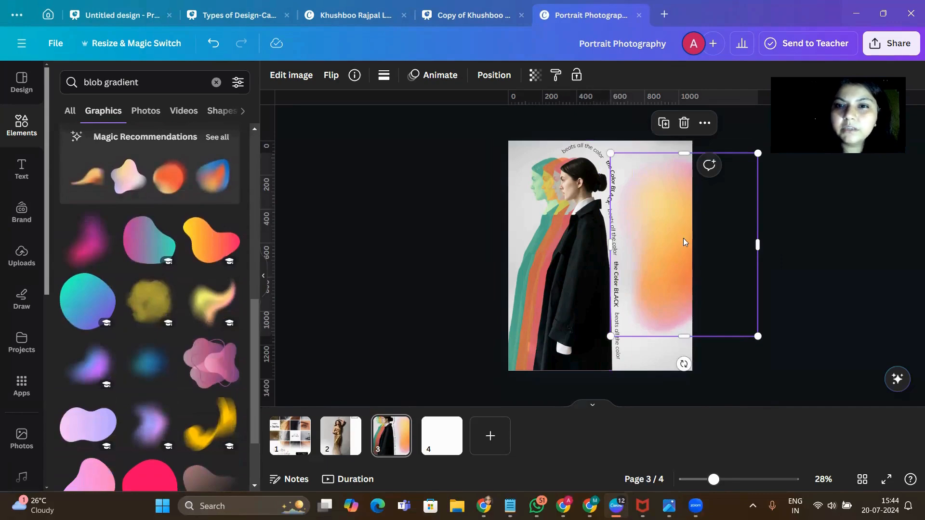
drag(684, 244, 684, 256)
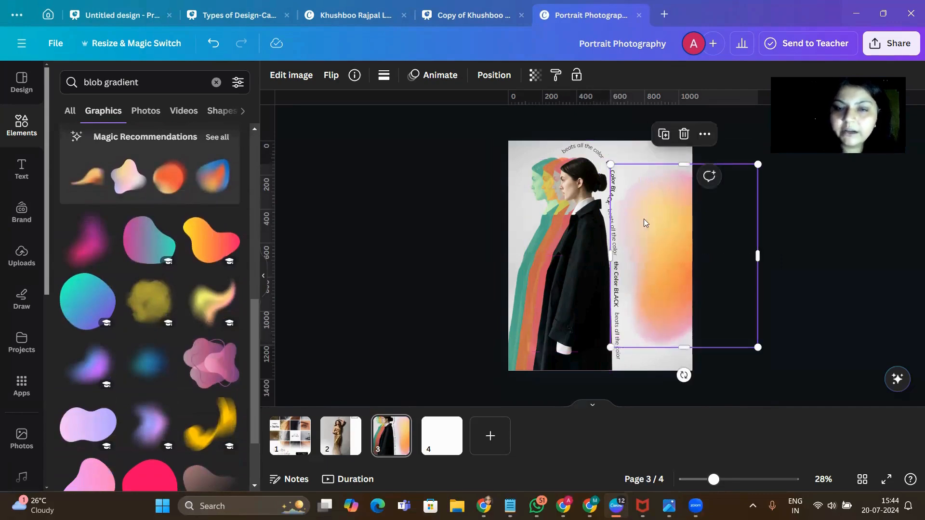
Step: Set the gradient blob's transparency to 73
click(535, 75)
drag(498, 125, 477, 124)
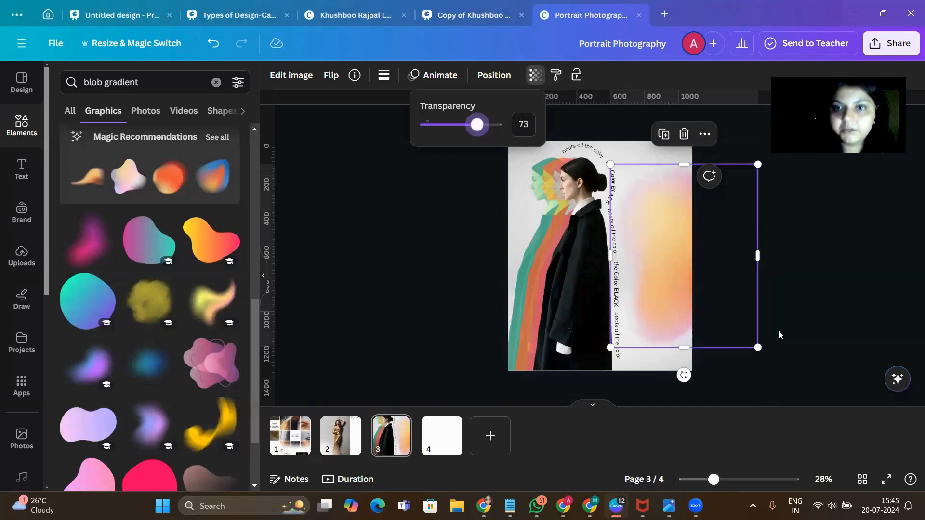
click(793, 305)
click(793, 305)
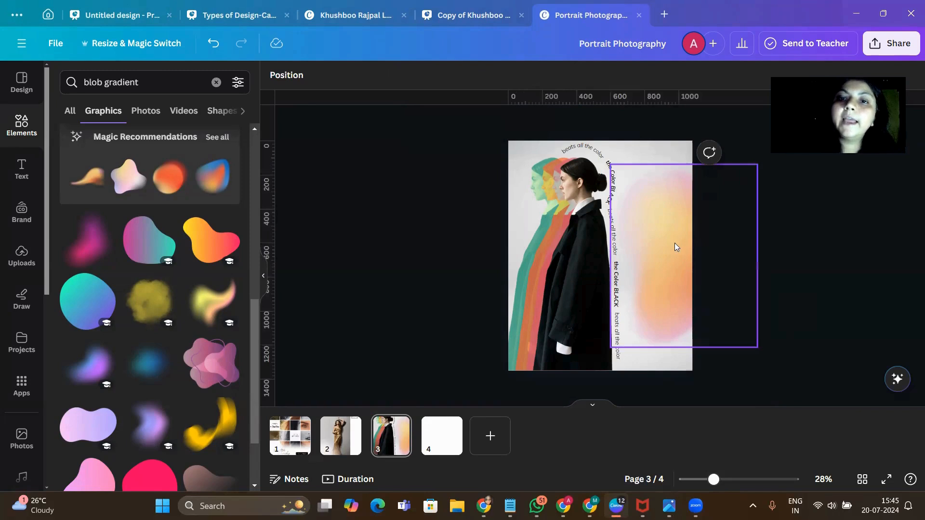
Step: Duplicate the gradient blob, shrink the copy to about 646 × 804 px, and rotate it to -70.2° over the poster's upper-left corner
click(662, 246)
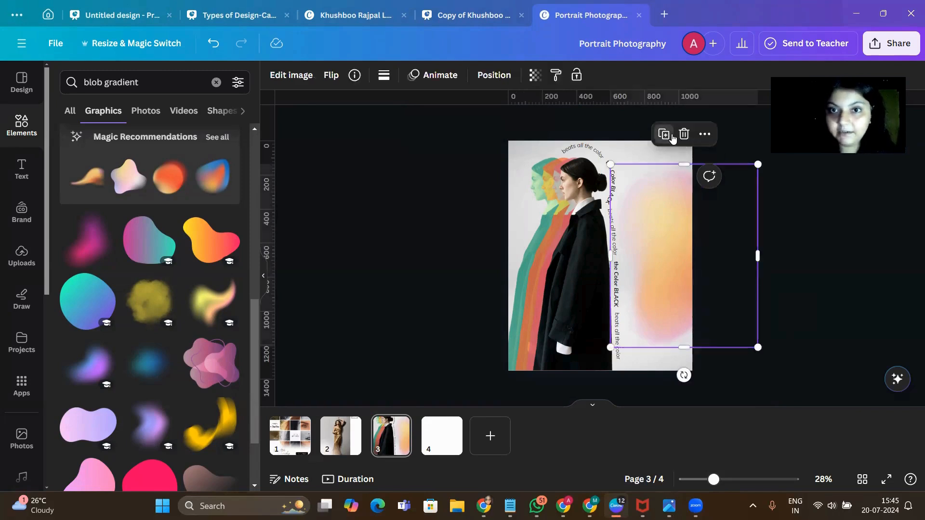
drag(625, 266, 436, 154)
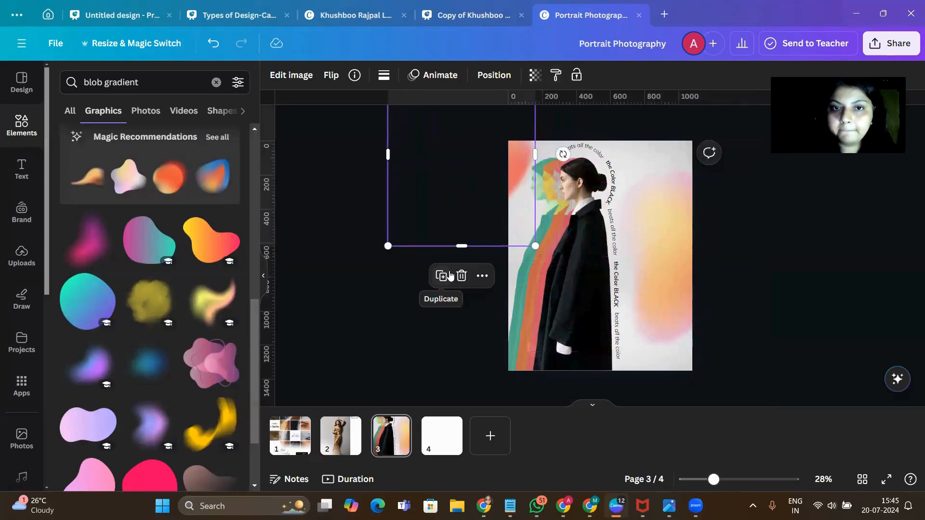
drag(388, 246, 425, 200)
drag(487, 183, 489, 202)
drag(564, 150, 507, 82)
Step: Send the upper-left gradient blob to the back of the layer order
click(495, 76)
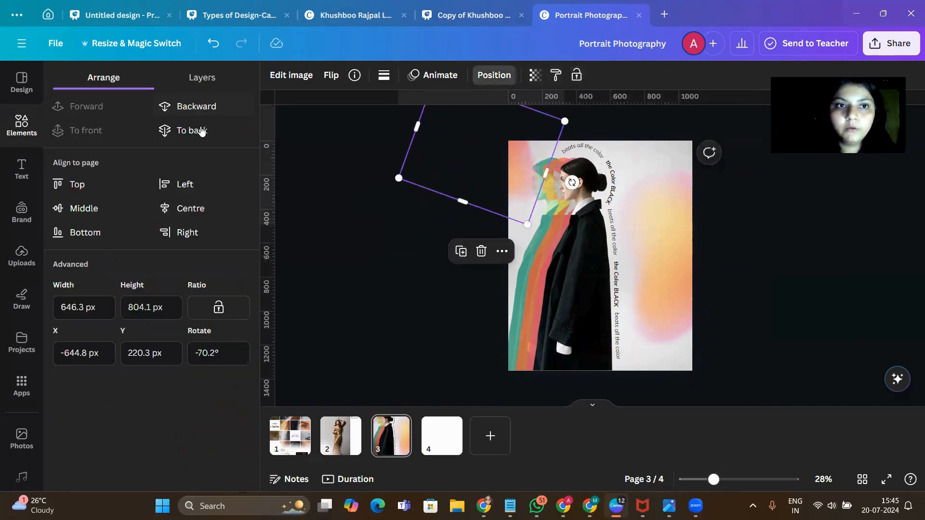
click(198, 132)
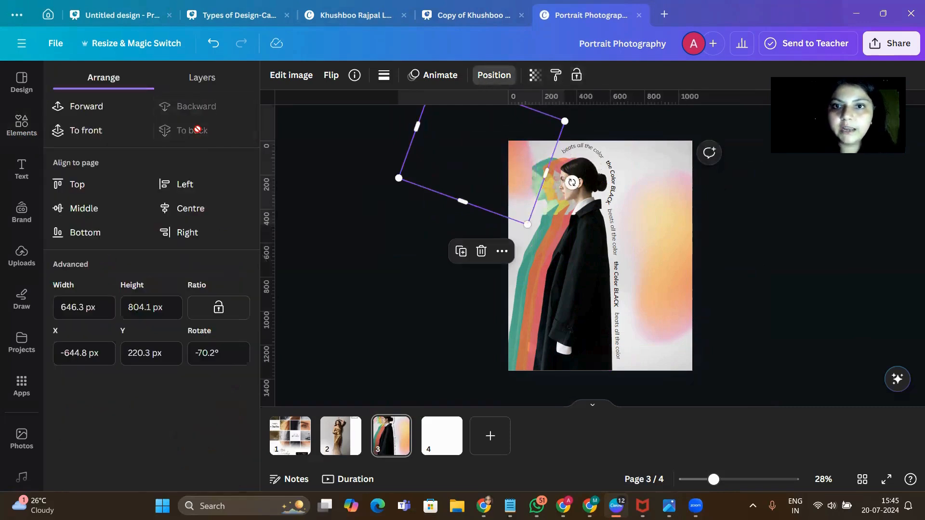
click(766, 339)
click(751, 297)
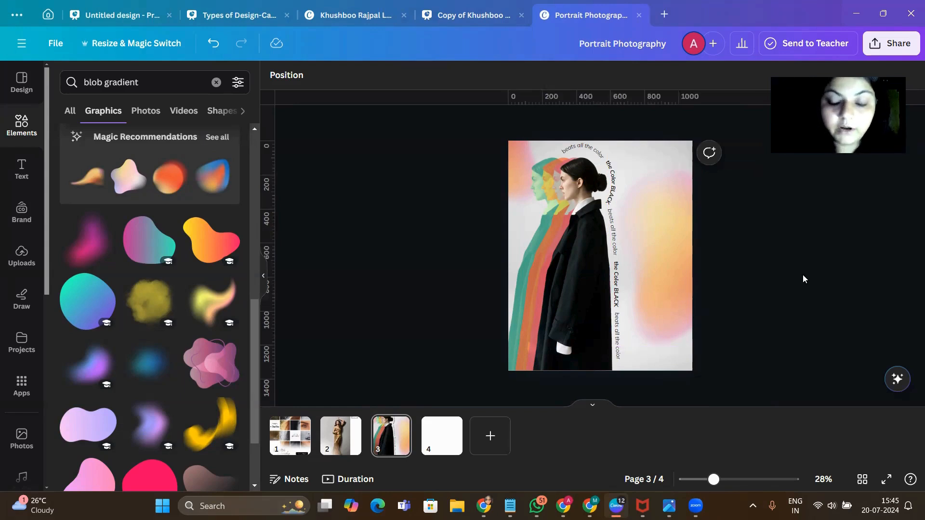
Step: Add a text box reading "Here is your reason to get one more"
click(651, 277)
key(t)
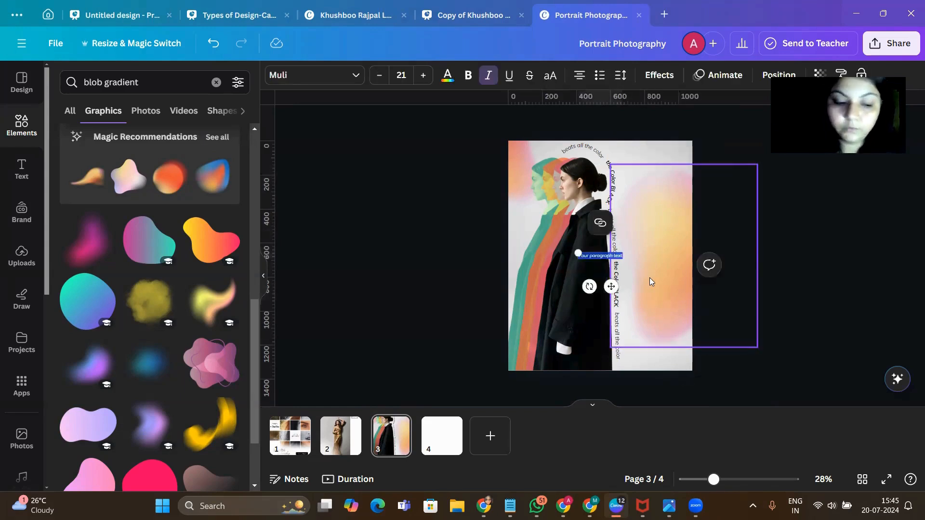
key(BackSpace)
text(color repre)
text(n to)
text( get)
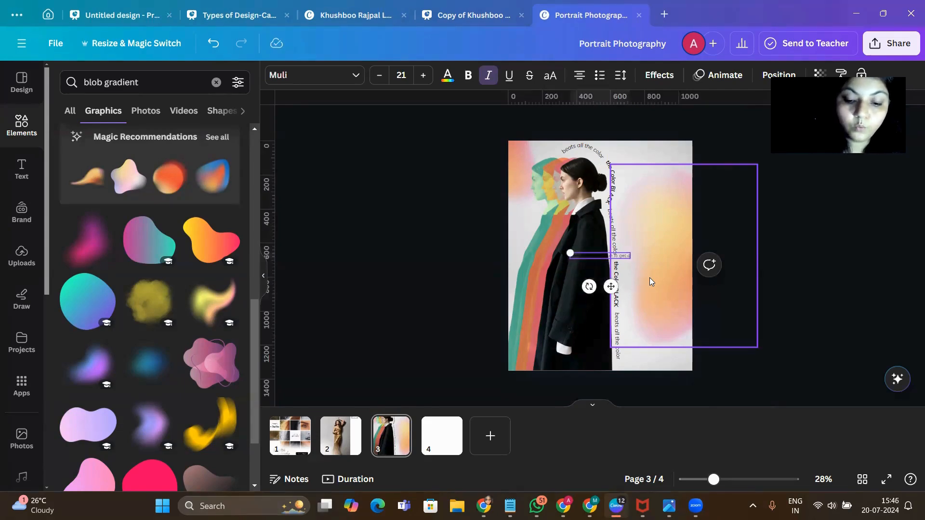
text( one more)
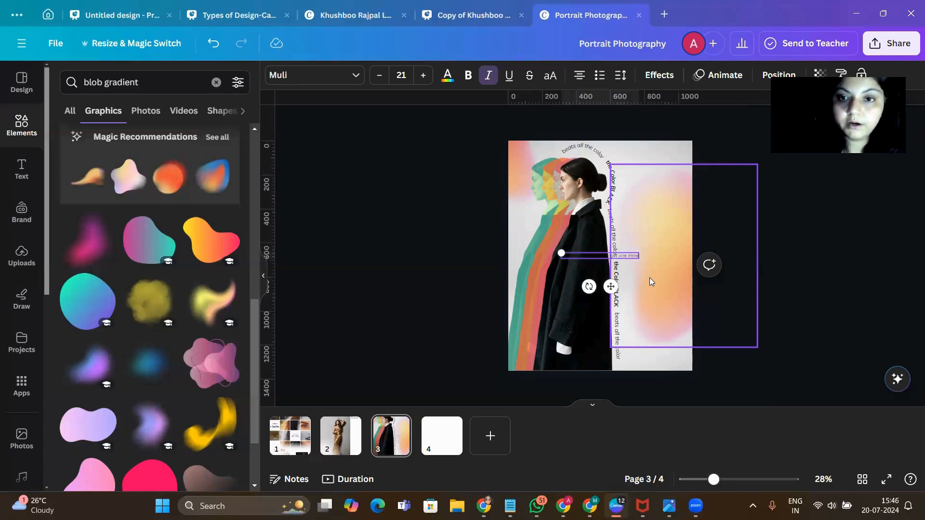
Step: Set the new text's font size to 64 and move it over the large gradient blob
drag(610, 287, 672, 246)
click(403, 78)
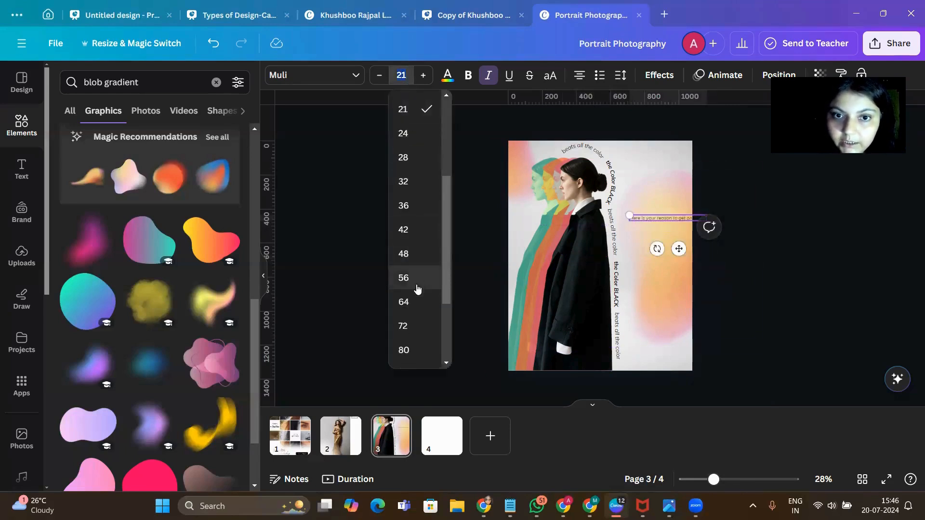
click(414, 307)
drag(748, 240, 669, 265)
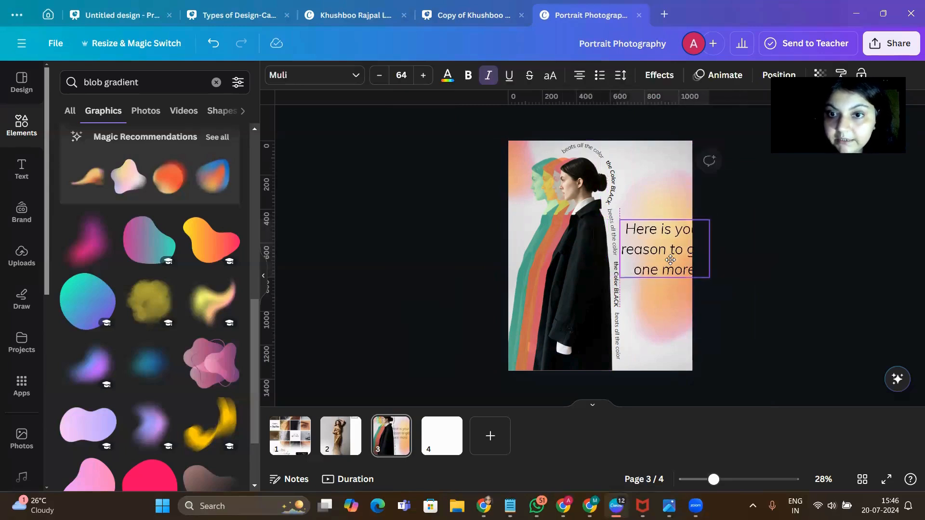
Step: Left-align the "Here is your reason to get one more" text and set its font size to 42
click(581, 76)
click(401, 75)
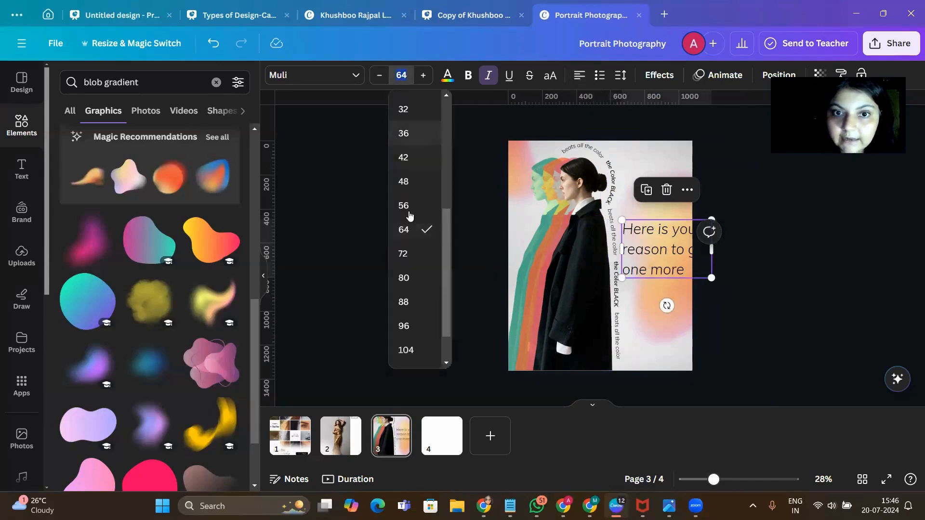
click(419, 165)
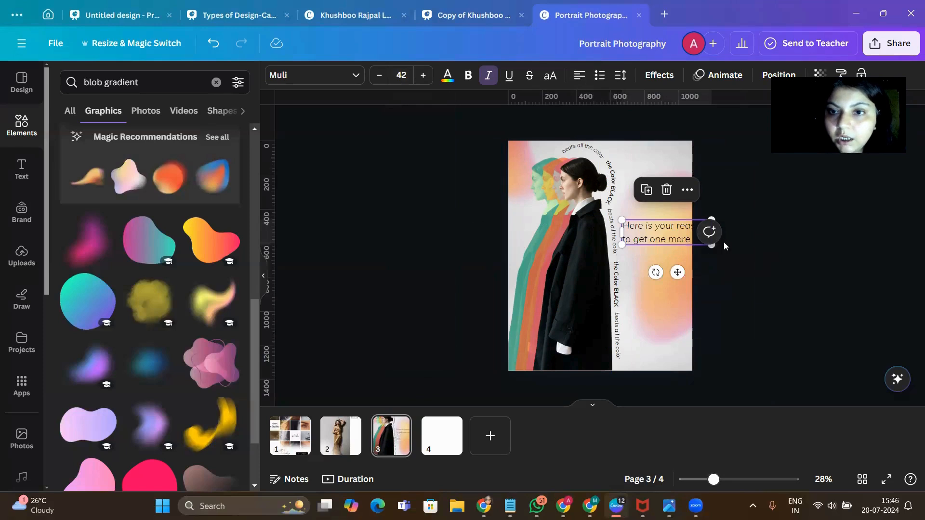
Step: Scale the text down to size 34.4, wrap it into three lines inside the poster over the blob, and make it bold
drag(622, 232, 687, 244)
click(468, 77)
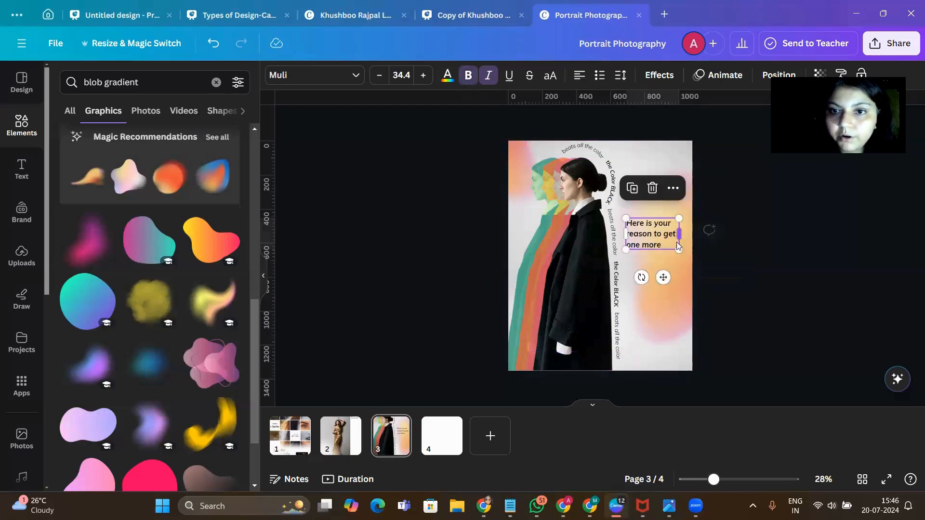
click(751, 304)
click(656, 228)
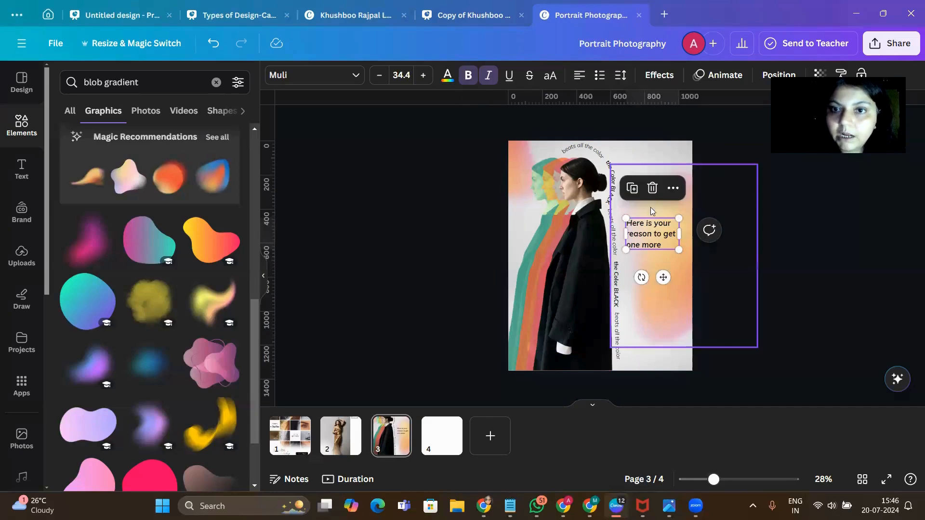
Step: Duplicate the three-line tagline just below itself and change the copy's text to "BLACK!"
click(635, 192)
drag(649, 238, 650, 265)
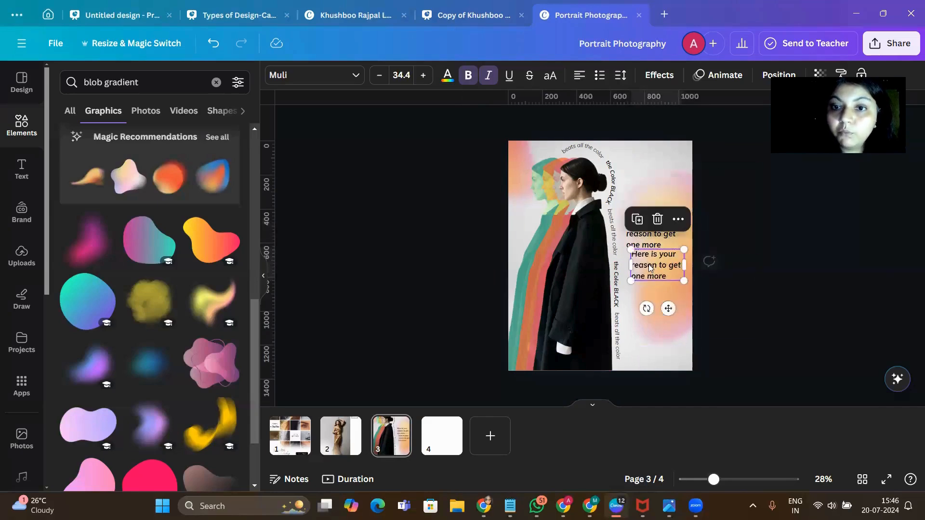
double_click(649, 265)
text(BLACK!)
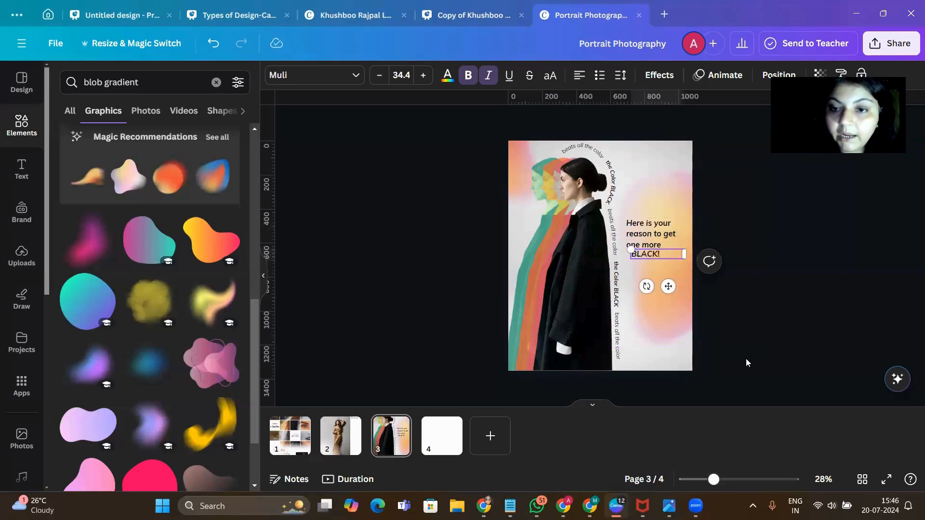
click(747, 363)
Step: Align the "BLACK!" text with the left edge of the tagline above it and narrow its text box
click(674, 358)
click(646, 255)
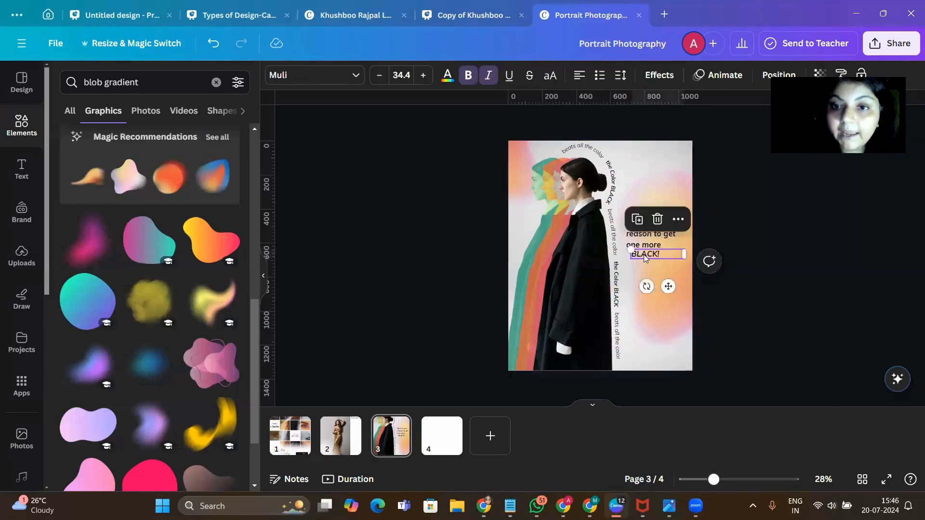
drag(642, 260, 640, 257)
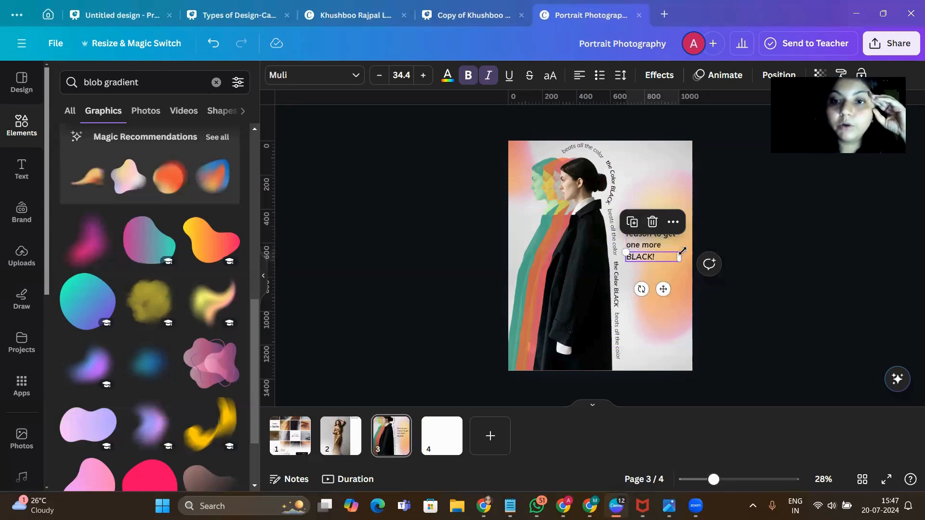
drag(682, 260, 670, 259)
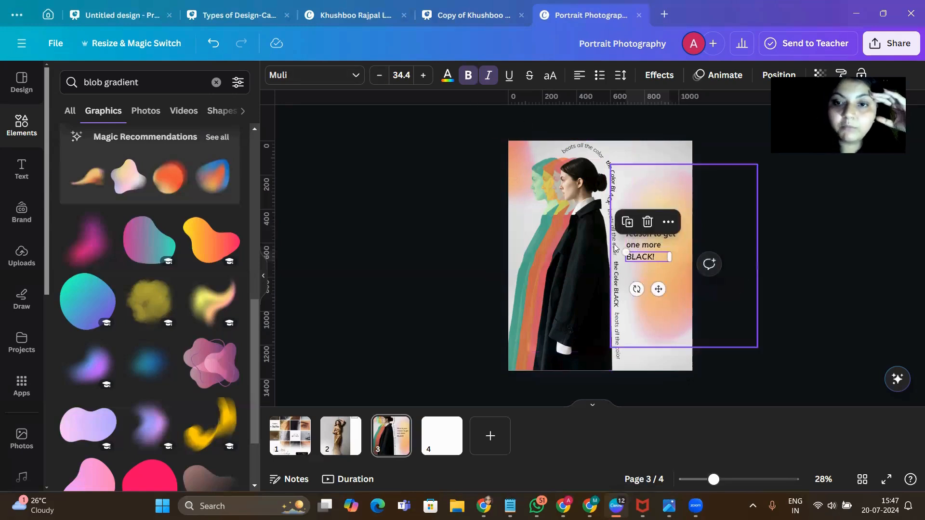
Step: Set the "BLACK!" text in the Anton font and remove its italics
click(355, 75)
text(ANTON)
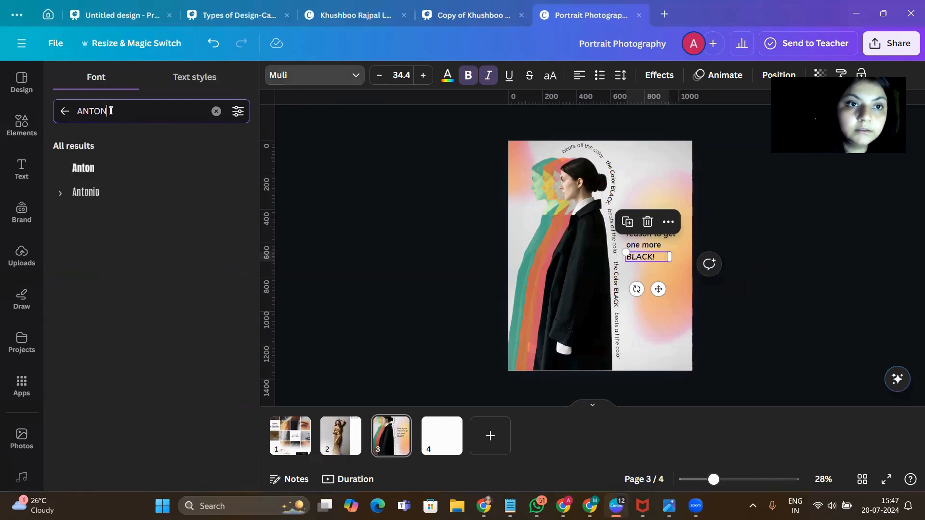
click(120, 170)
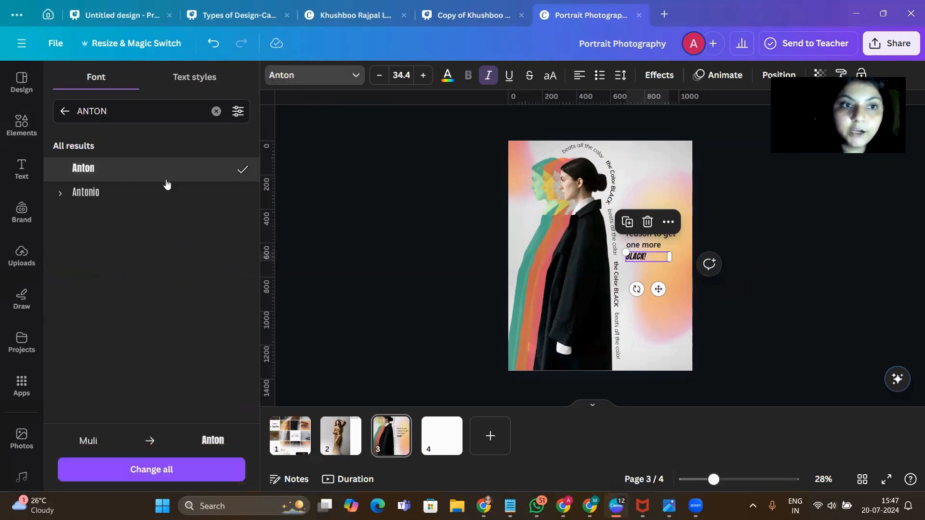
click(488, 75)
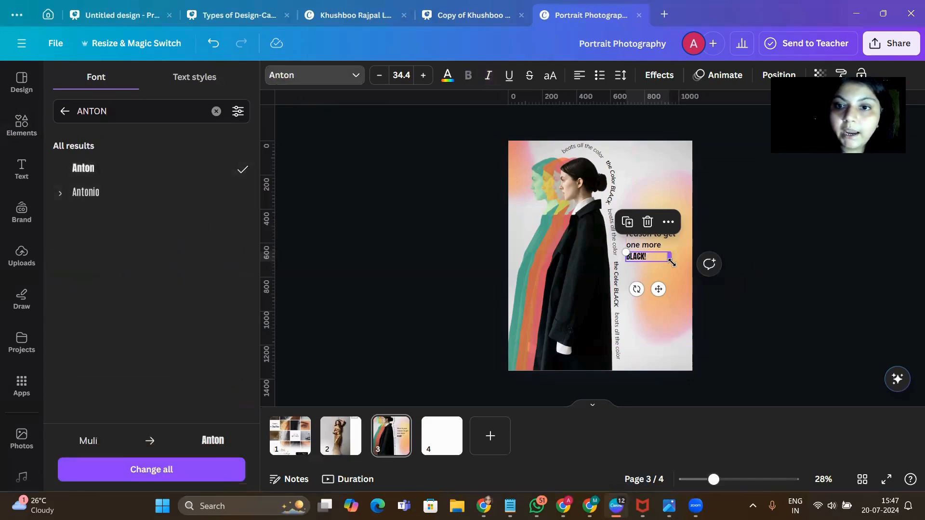
Step: Scale the "BLACK!" text up to size 79.6 and narrow its box to match the tagline's width
drag(672, 263, 727, 298)
drag(726, 263, 681, 261)
click(781, 276)
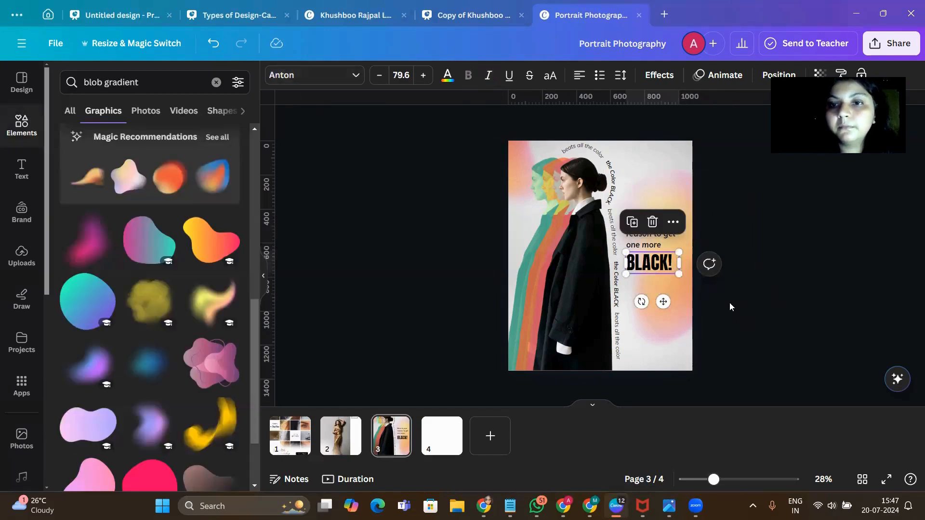
Step: Shift "BLACK!" and the three-line tagline slightly down so they sit closely stacked over the blob
drag(636, 262, 641, 265)
click(648, 246)
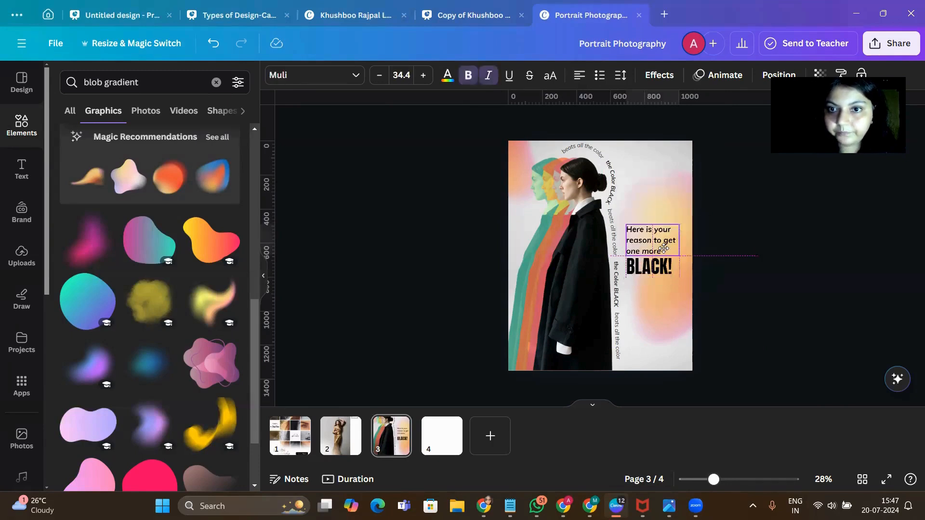
click(728, 287)
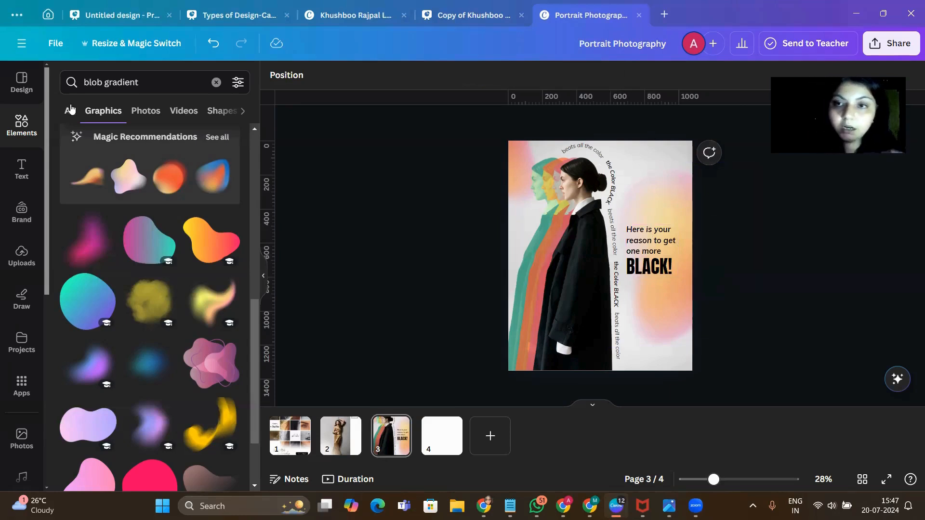
Step: Add the recently used black paint drip image with the white background to the poster
drag(149, 83, 51, 93)
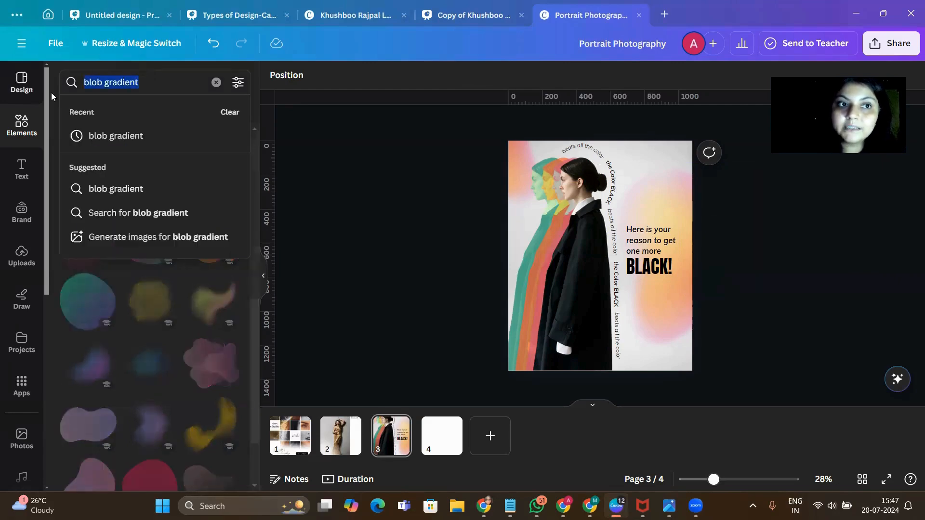
click(39, 124)
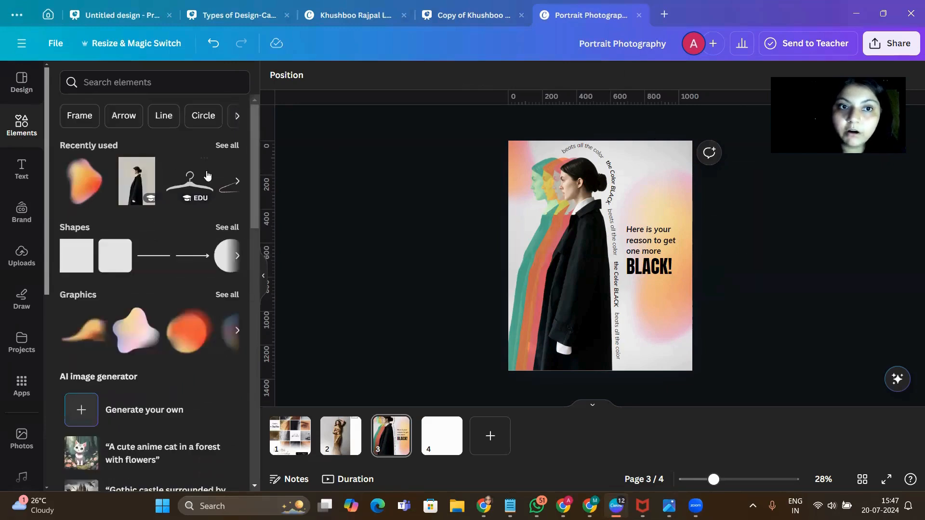
click(227, 150)
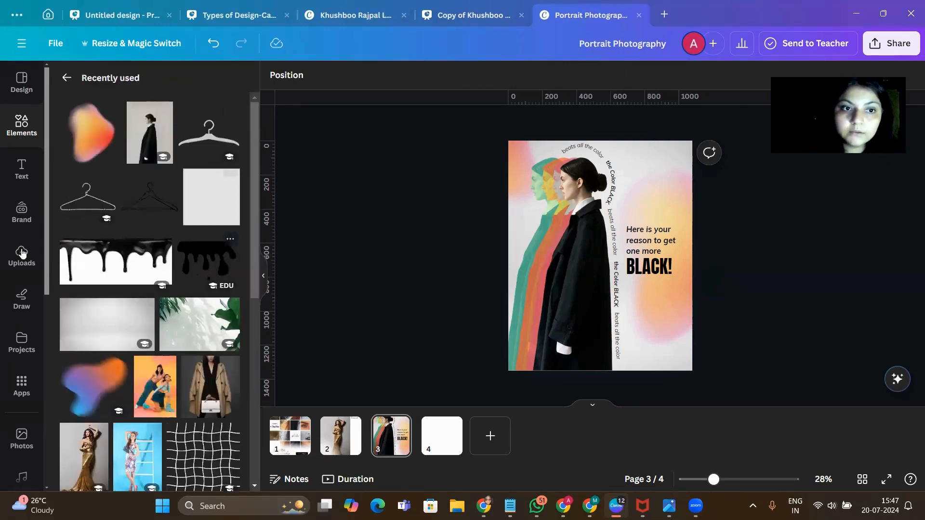
click(124, 263)
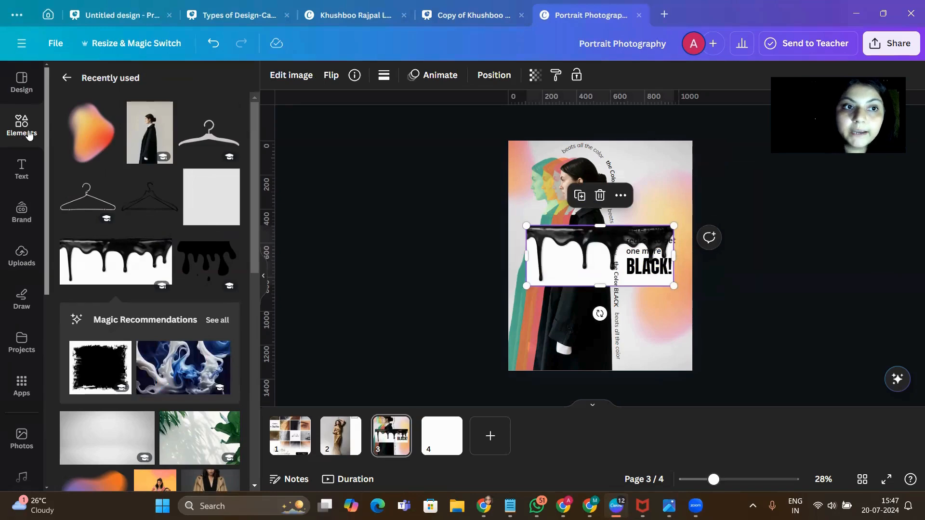
Step: Search the elements for "BLACK POURING" and look through the photo results for the black drip image
click(67, 77)
click(164, 79)
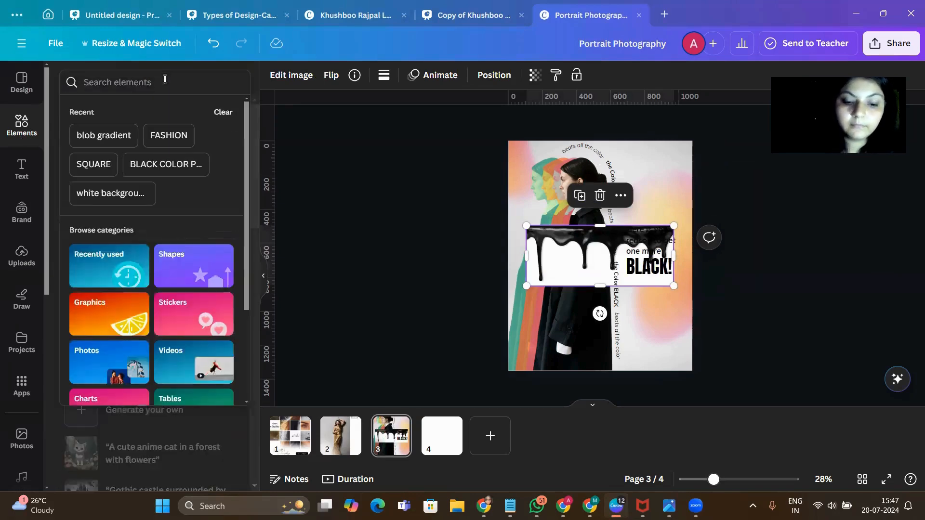
text(BLACK)
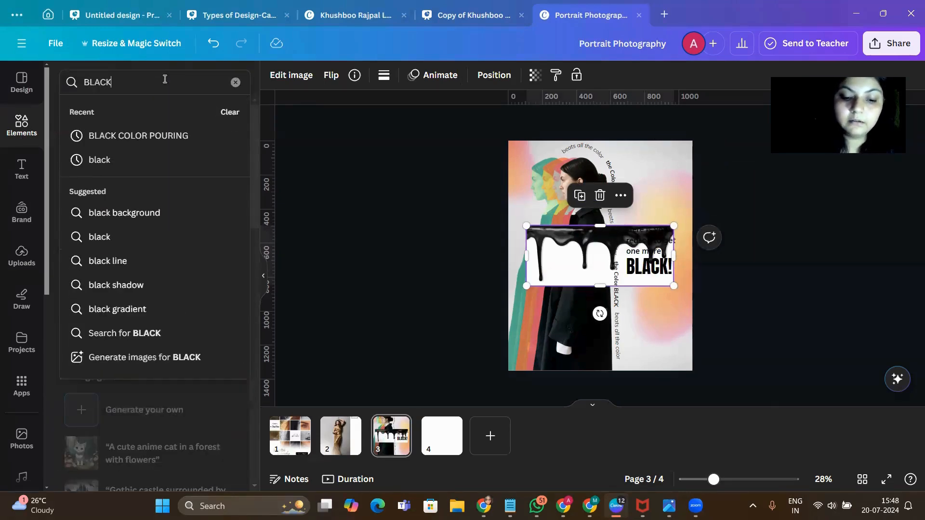
text( POURING)
key(Return)
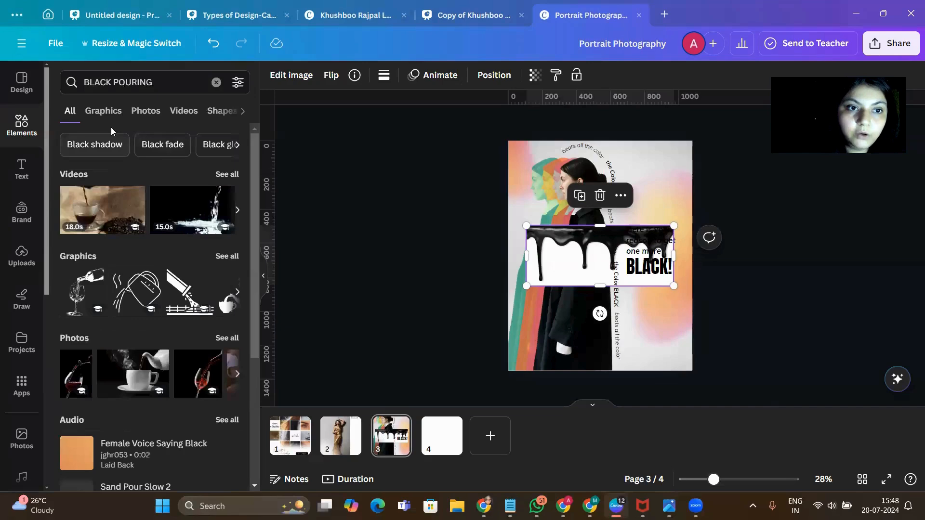
click(112, 121)
click(146, 112)
scroll(176, 246, down, 10)
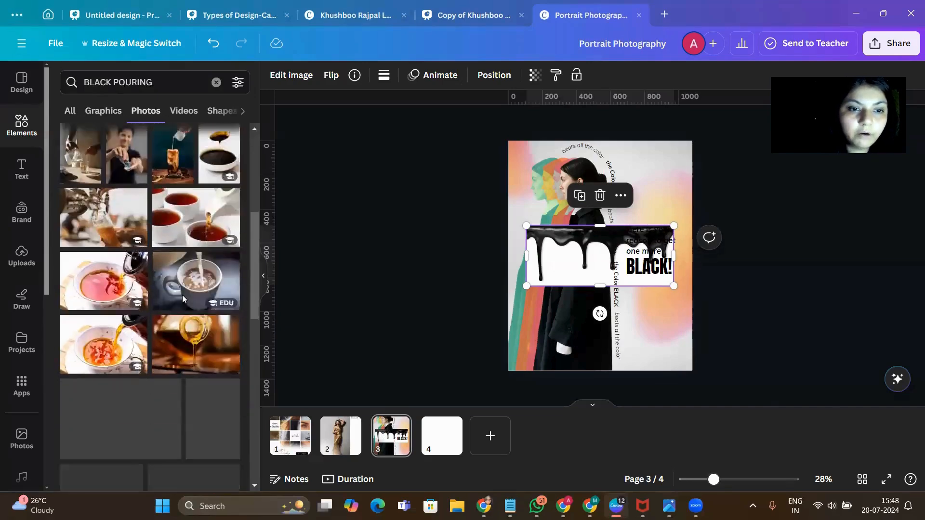
scroll(202, 323, down, 1)
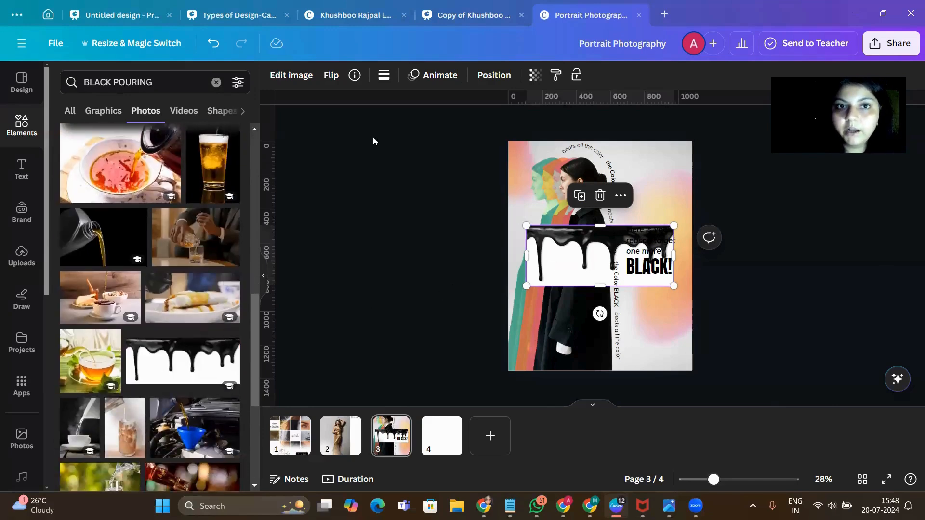
Step: Remove the drip image's background, shrink it into the poster's upper-left corner and place a copy beside it along the top edge
click(291, 75)
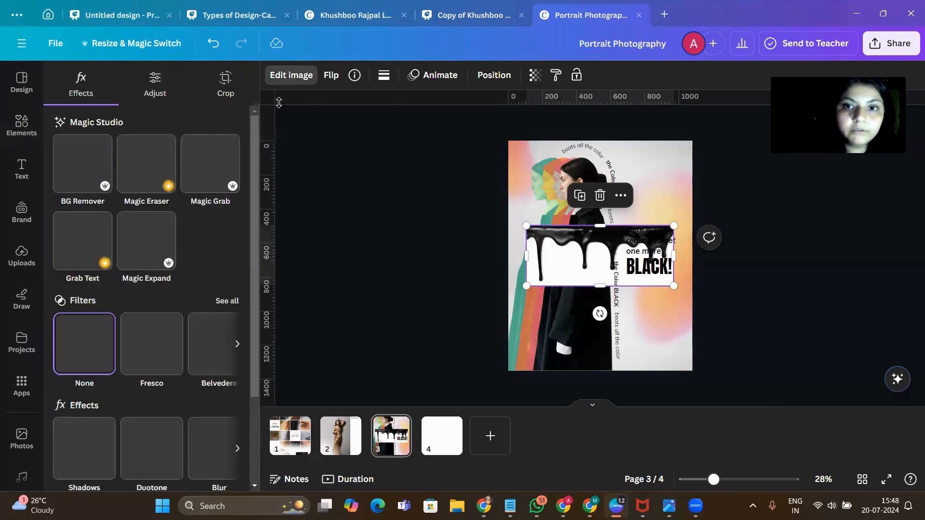
click(94, 161)
drag(617, 244, 571, 172)
mouse_move(653, 199)
mouse_down()
mouse_move(594, 170)
mouse_move(644, 156)
mouse_up()
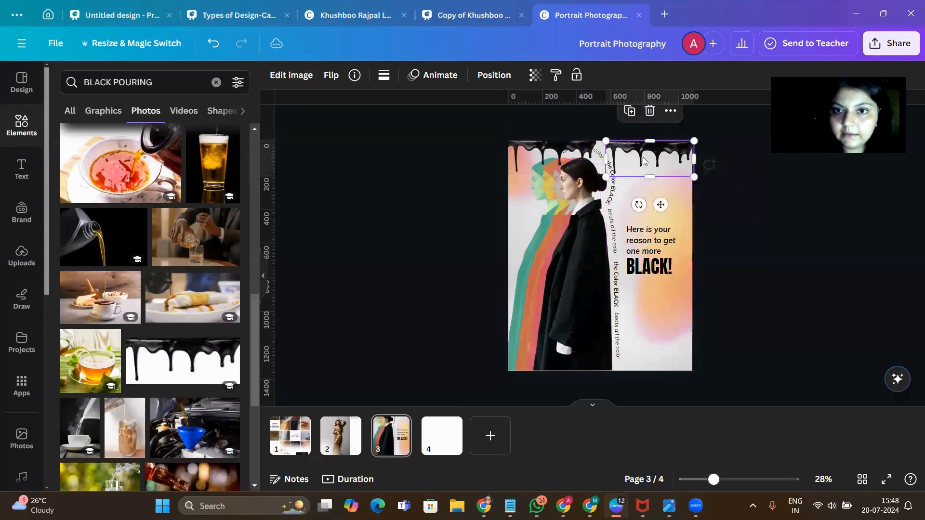
Step: Enlarge the upper-left drip slightly so it slightly overlaps the poster's top edge
click(573, 156)
click(536, 152)
drag(598, 173, 605, 178)
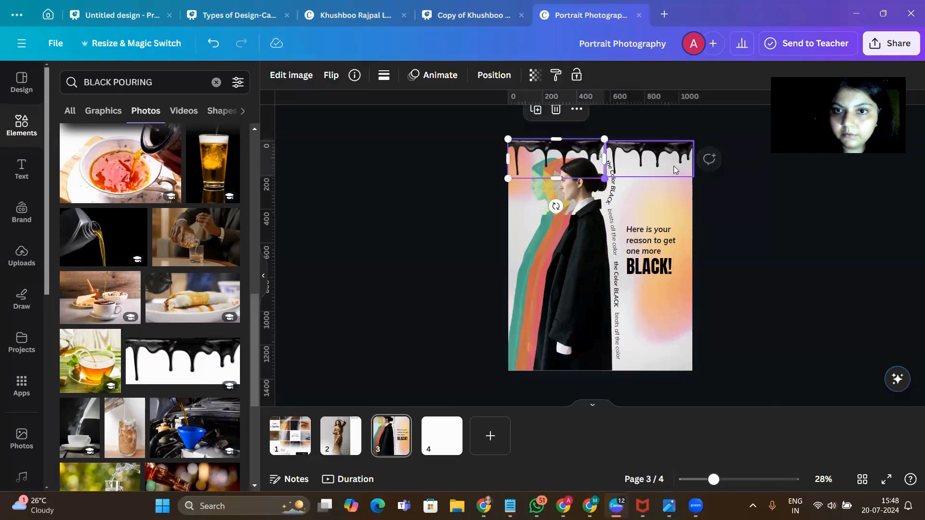
Step: Replace the upper-right drip with a duplicate of the enlarged left one, placed along the rest of the top edge
click(654, 157)
key(Delete)
click(539, 145)
click(535, 110)
drag(561, 153, 658, 145)
click(732, 188)
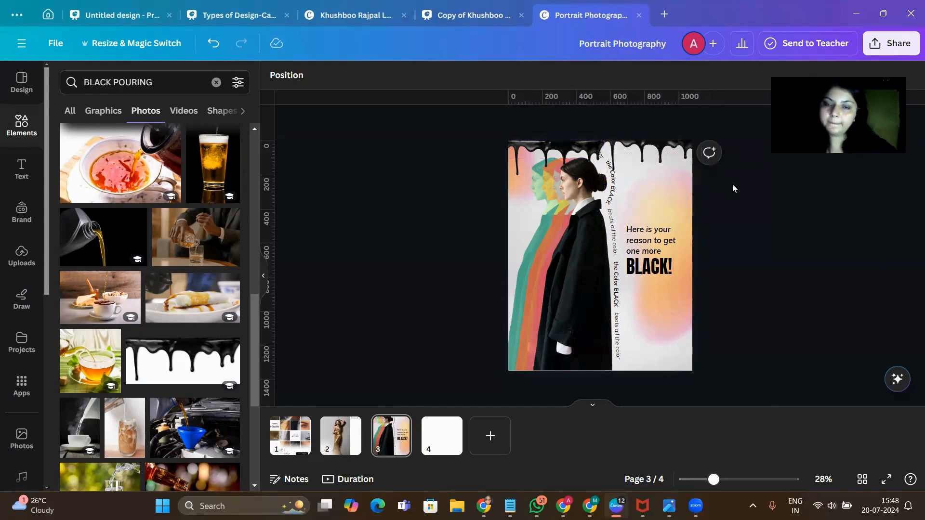
drag(466, 258, 537, 308)
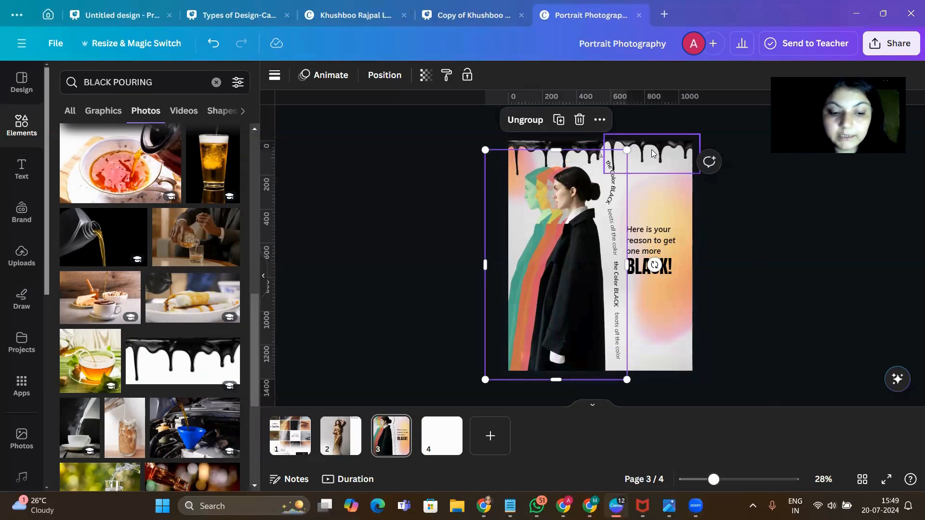
key(ctrl+z)
click(770, 250)
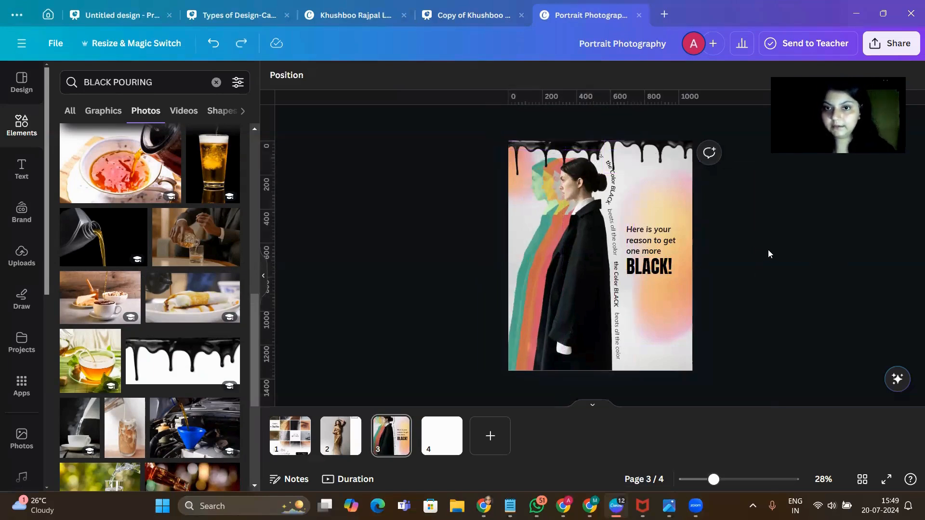
Step: Duplicate the upper-right drip, move the copy to the poster's lower right and flip it vertically
click(663, 159)
click(634, 204)
drag(653, 160, 633, 347)
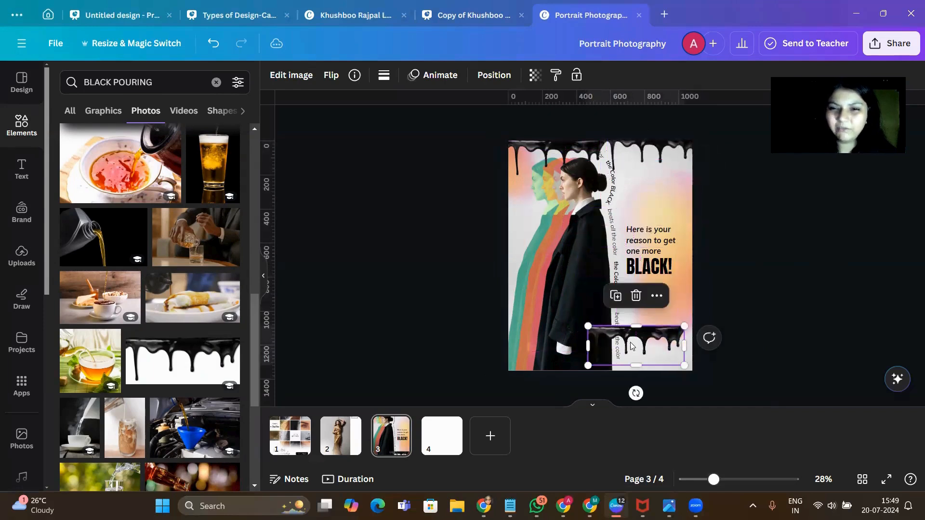
click(325, 77)
click(362, 107)
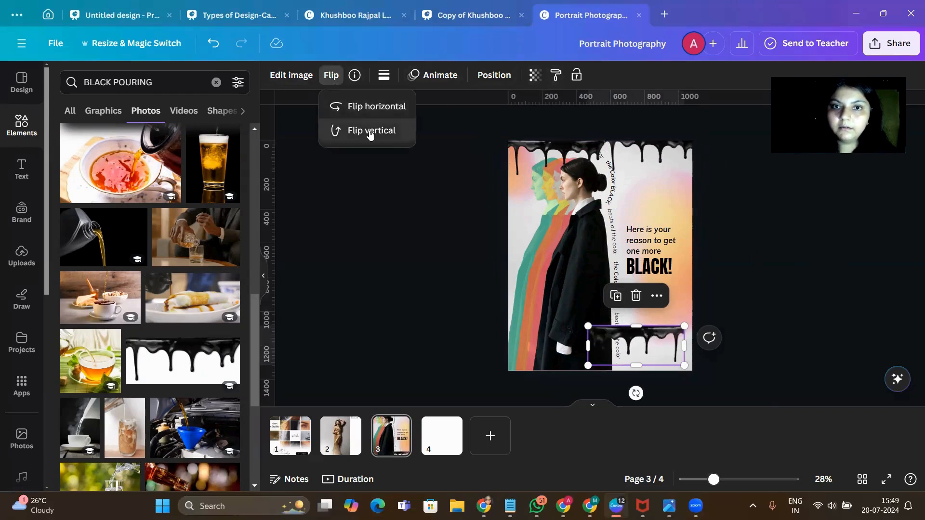
click(370, 131)
Step: Scale down the flipped drip and line the poster's whole bottom edge with copies of it
drag(588, 326, 498, 365)
click(642, 317)
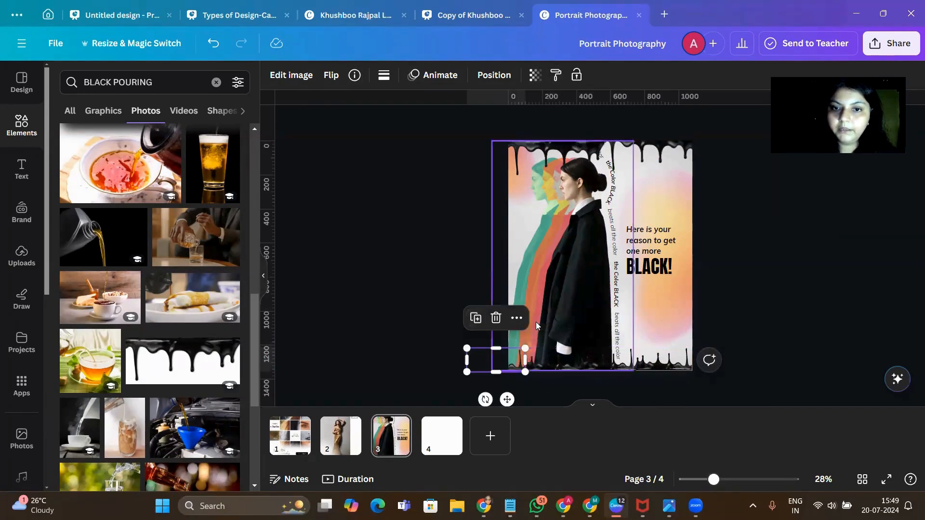
click(757, 334)
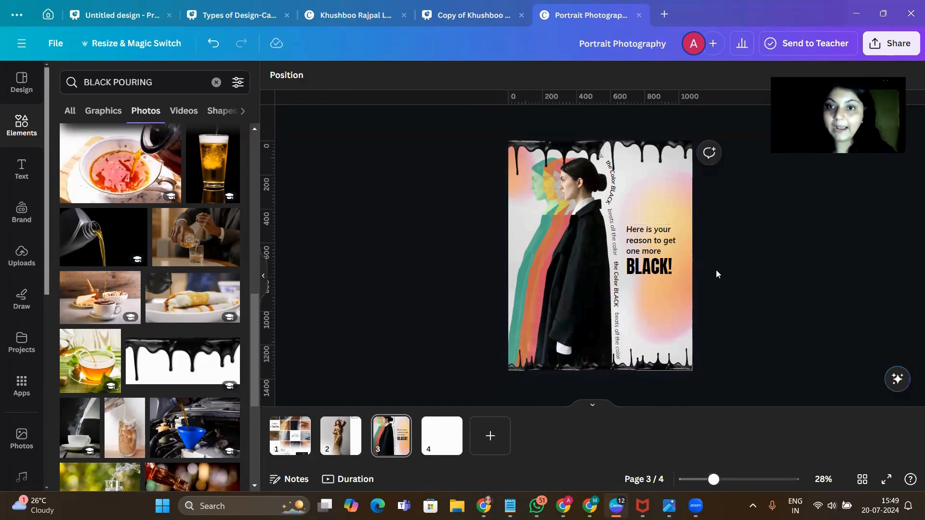
Step: Duplicate the "BLACK!" text, move the copy down to the lower part of the blob and colour it white
click(667, 271)
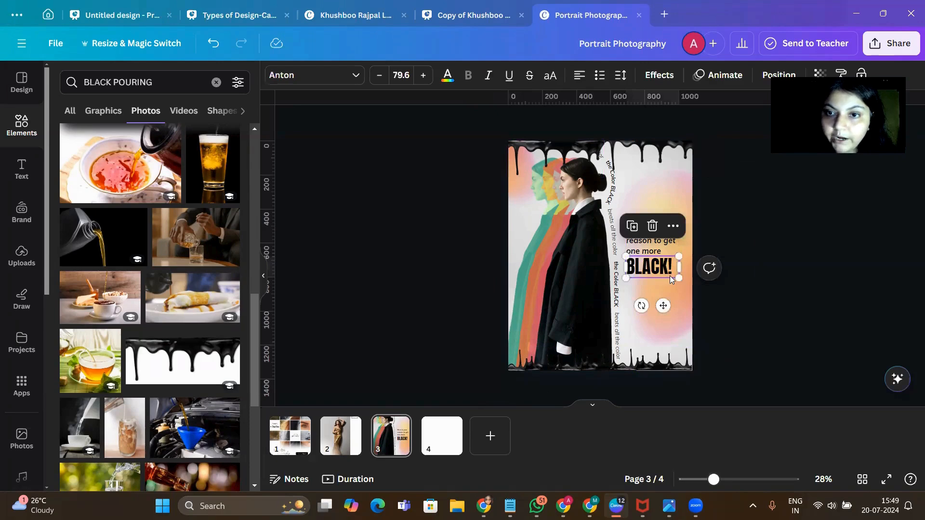
click(683, 273)
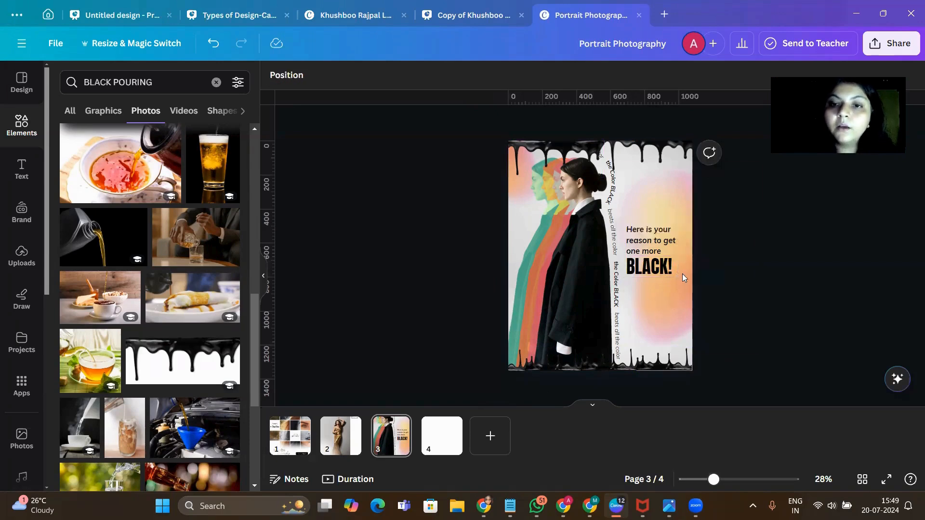
click(653, 272)
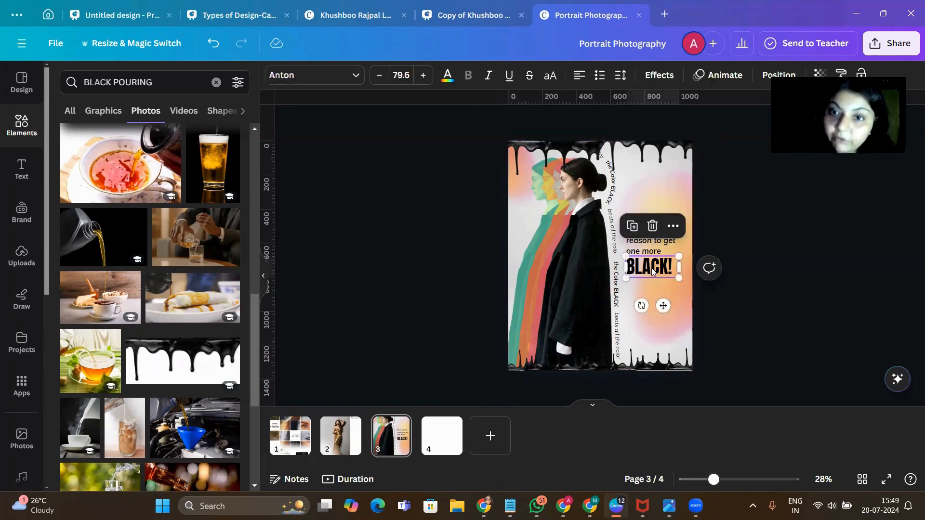
click(631, 226)
drag(648, 268, 648, 323)
click(447, 76)
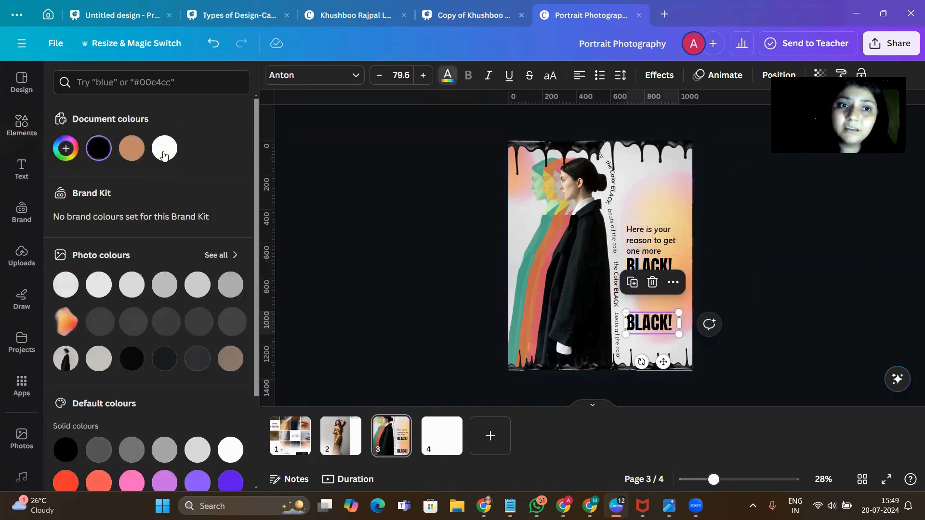
click(165, 148)
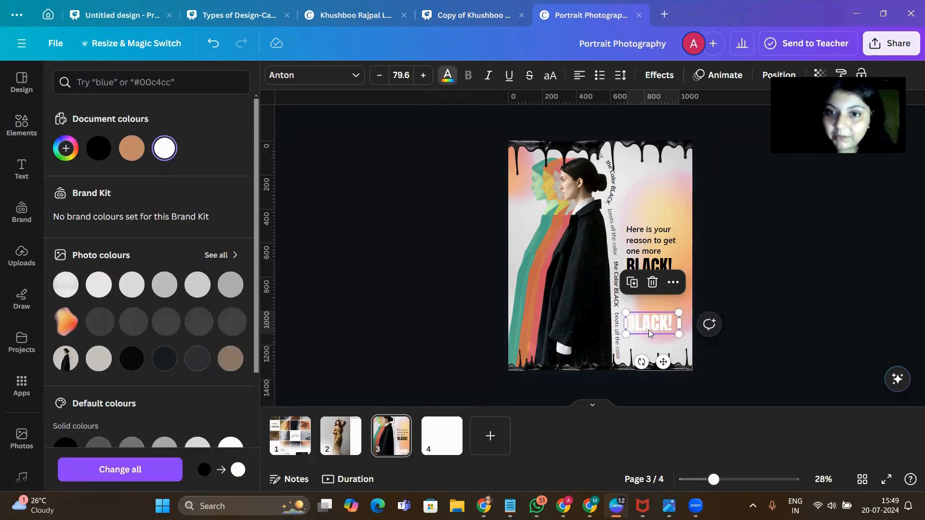
Step: Rotate the white "BLACK!" copy to 90° and enlarge it to font size 151 along the poster's right edge
drag(642, 363, 643, 151)
drag(672, 196, 671, 231)
Step: Layer the rotated white "BLACK!" behind the tagline text but in front of the background and gradient blob
click(779, 74)
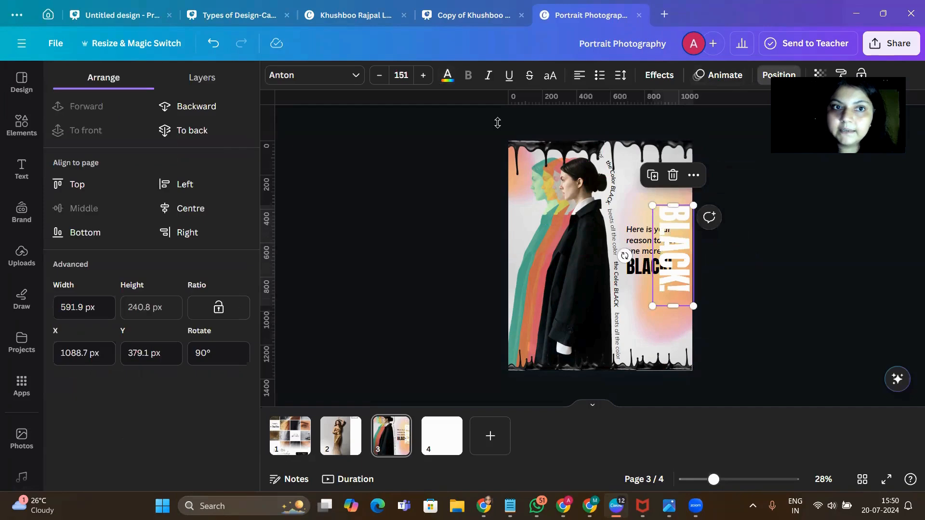
click(208, 112)
click(206, 108)
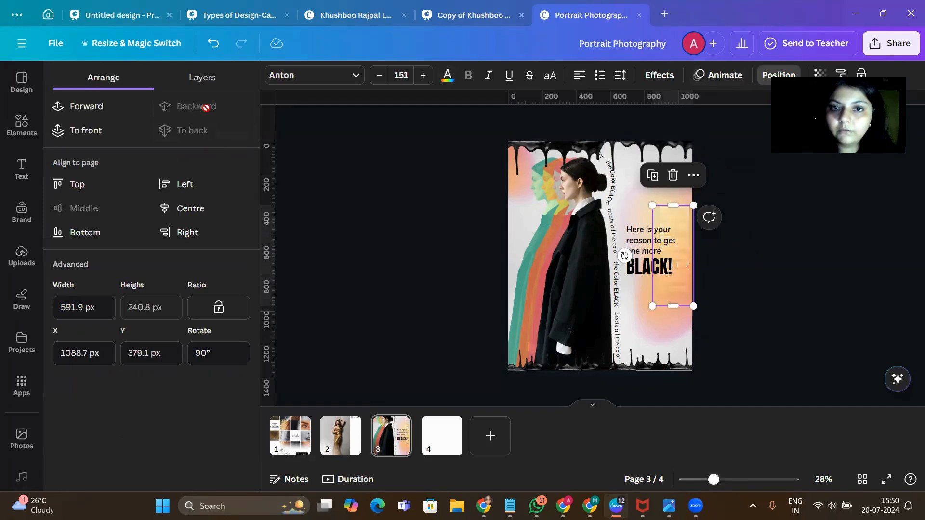
click(112, 115)
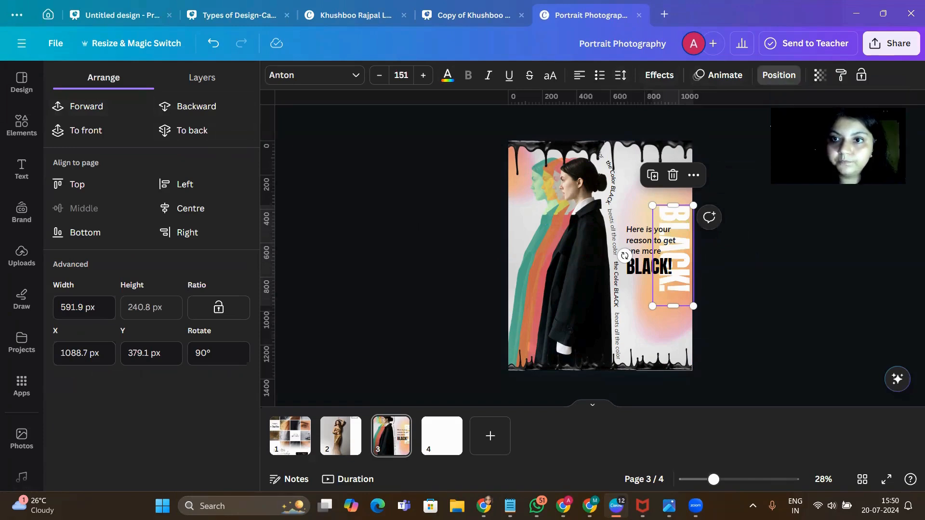
Step: Lower the opacity of the rotated white "BLACK!" so it appears as a faint background word
click(820, 75)
drag(819, 125, 740, 130)
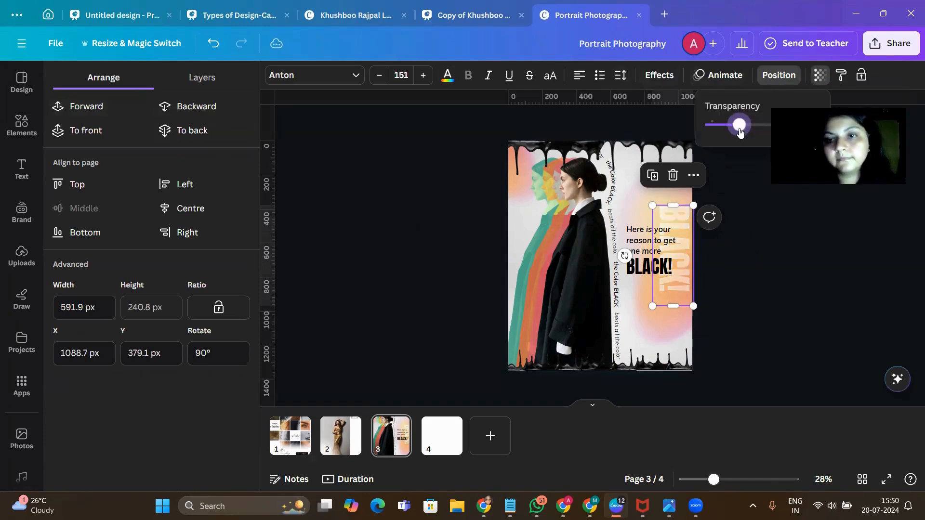
click(769, 258)
click(770, 258)
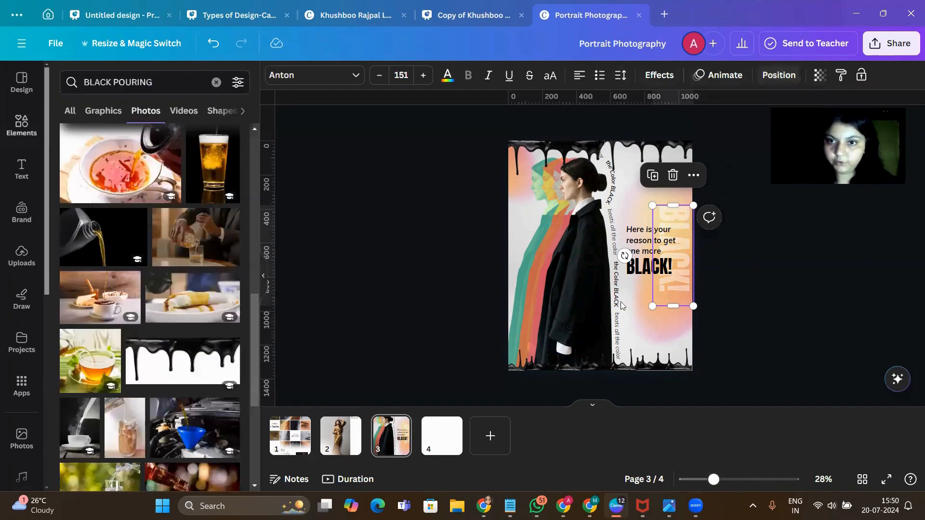
click(743, 325)
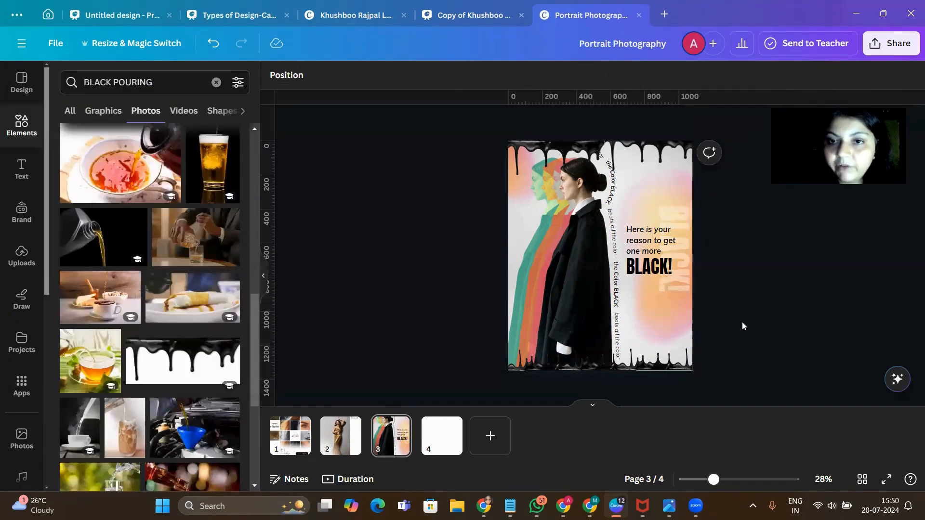
Step: Delete both black paint drips along the poster's top edge
click(646, 142)
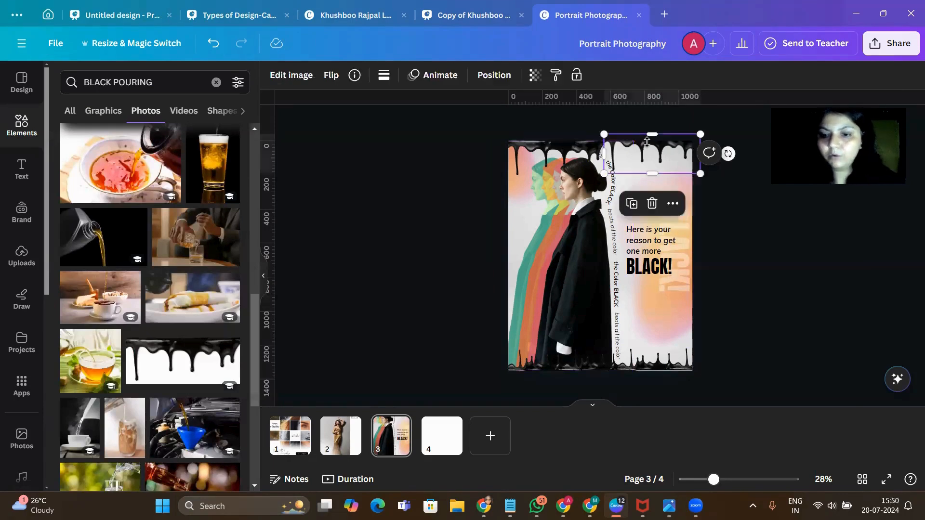
key(Delete)
click(552, 147)
key(Delete)
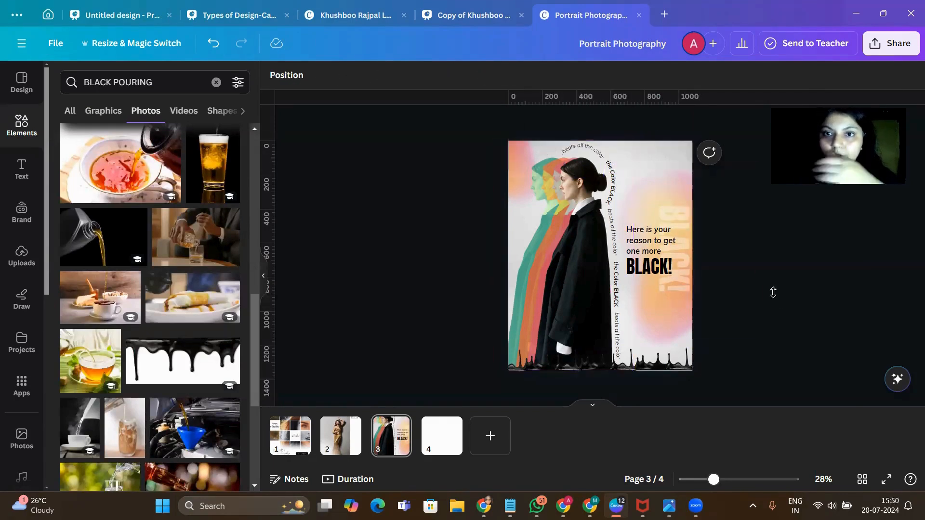
Step: Copy the grouped "All Black Fashion" logo from page 2 to the upper right of the page 3 poster and enlarge it
click(340, 433)
click(663, 169)
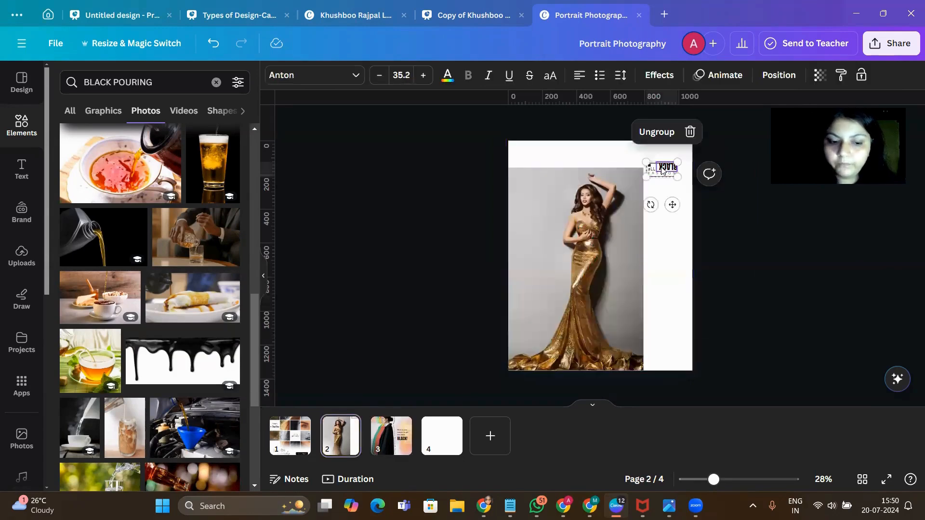
click(402, 436)
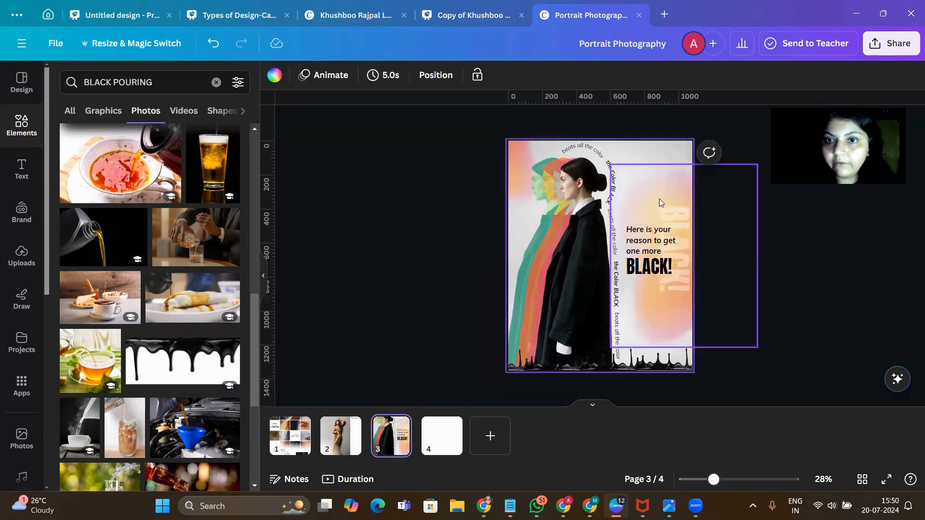
click(654, 173)
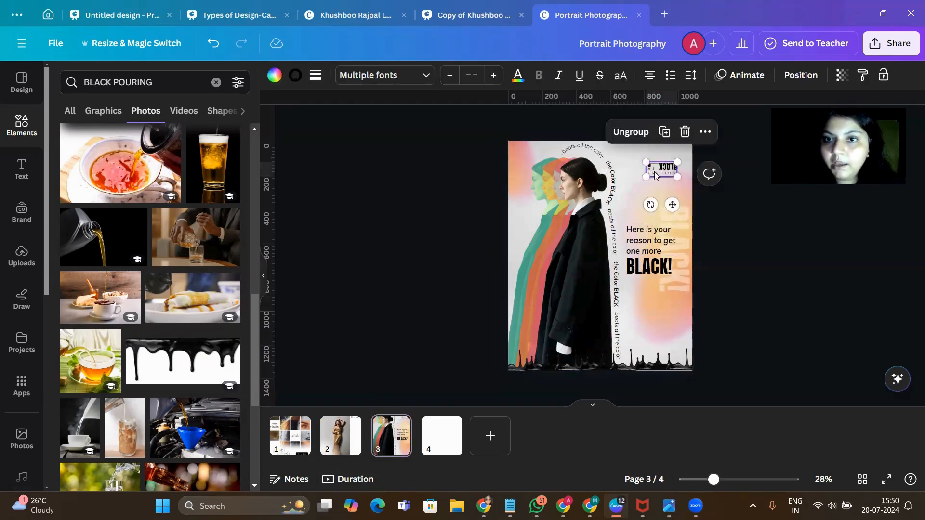
mouse_move(644, 178)
mouse_down()
mouse_move(627, 185)
mouse_move(650, 167)
mouse_up()
click(734, 220)
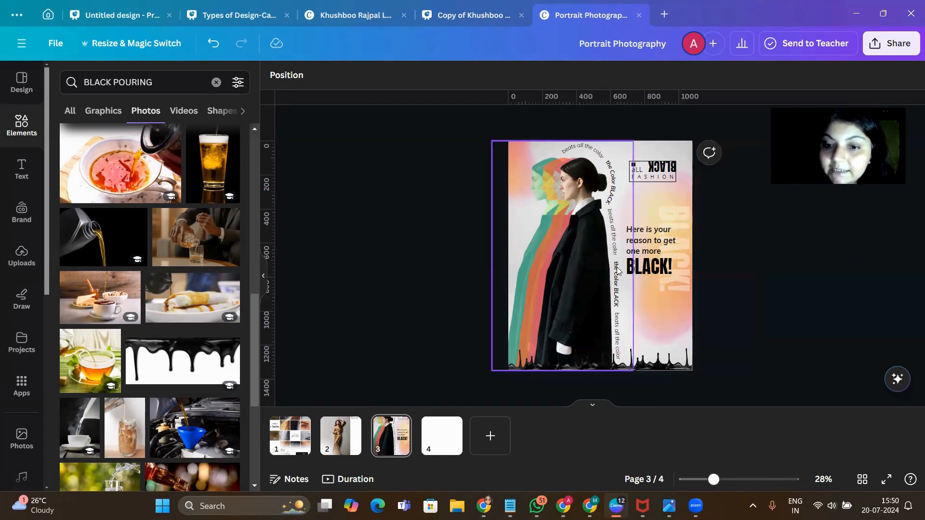
Step: Review the two reference posters in the image viewer, the "barbican" one and the curved-text one, and return to the Canva design
mouse_move(669, 506)
click(636, 461)
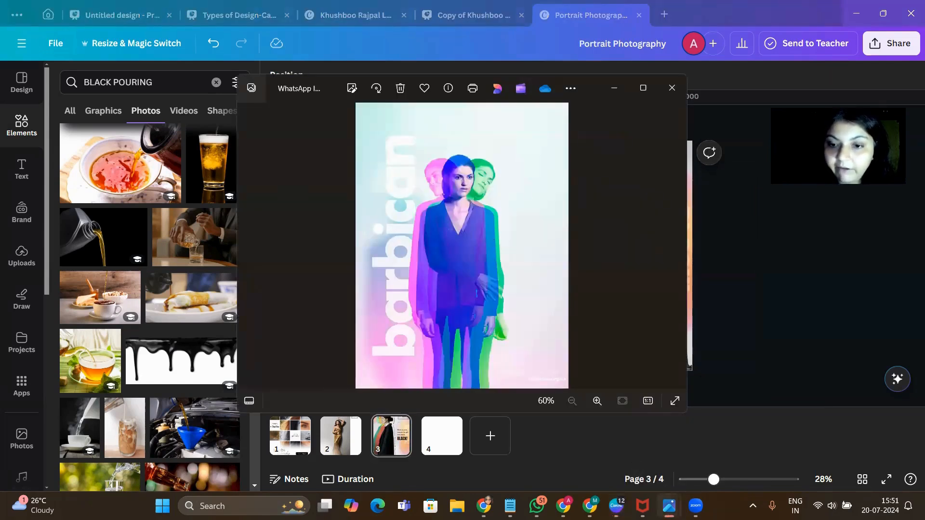
mouse_move(695, 506)
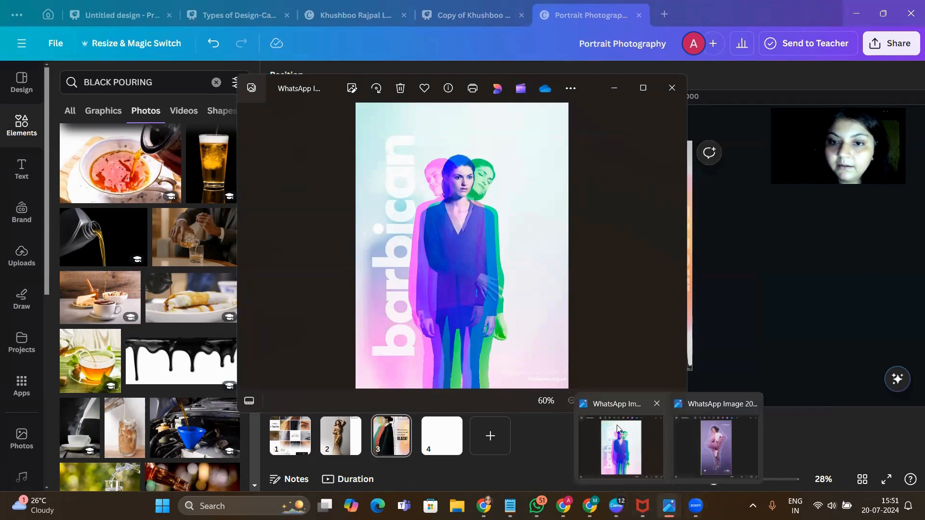
click(737, 429)
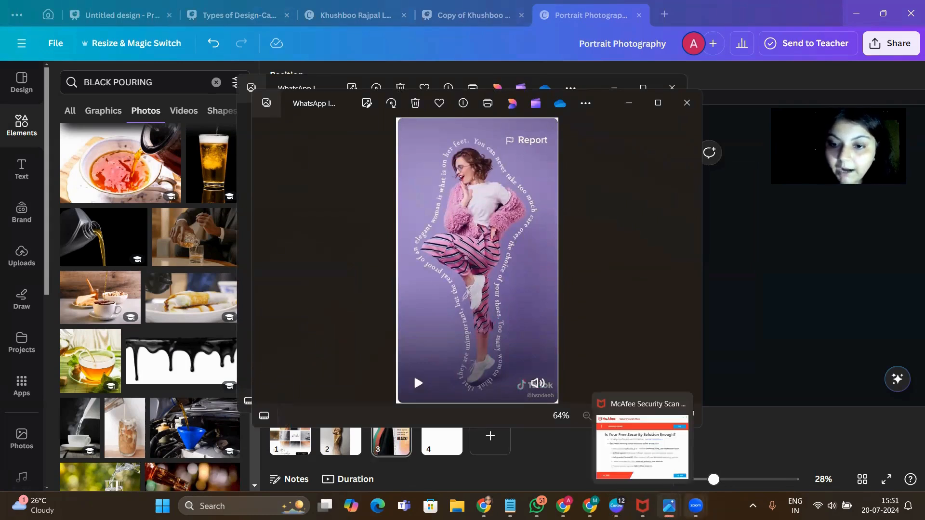
mouse_move(616, 506)
click(618, 472)
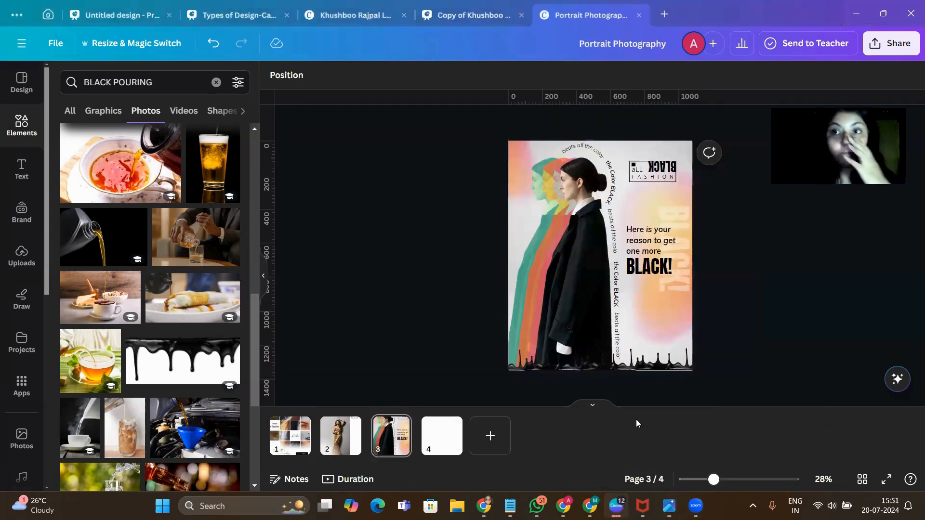